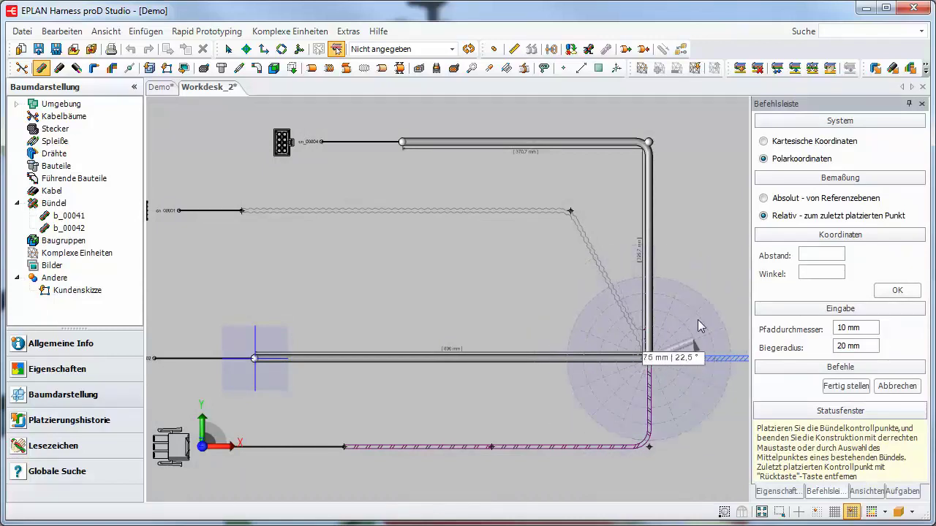
- Switch to Cartesian coordinates and draw the lower branch bundle from the junction down around the corner, ending on the horizontal sketched branch
left_click(763, 141)
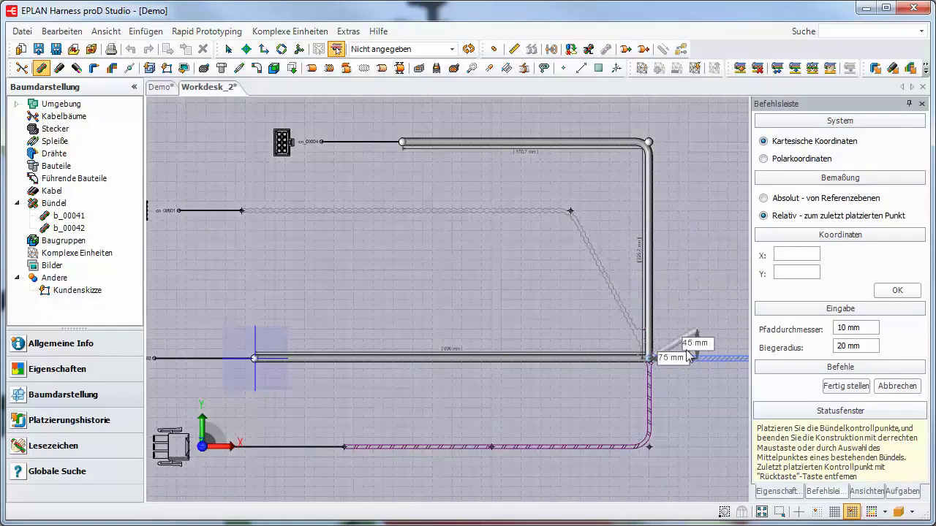
left_click(650, 449)
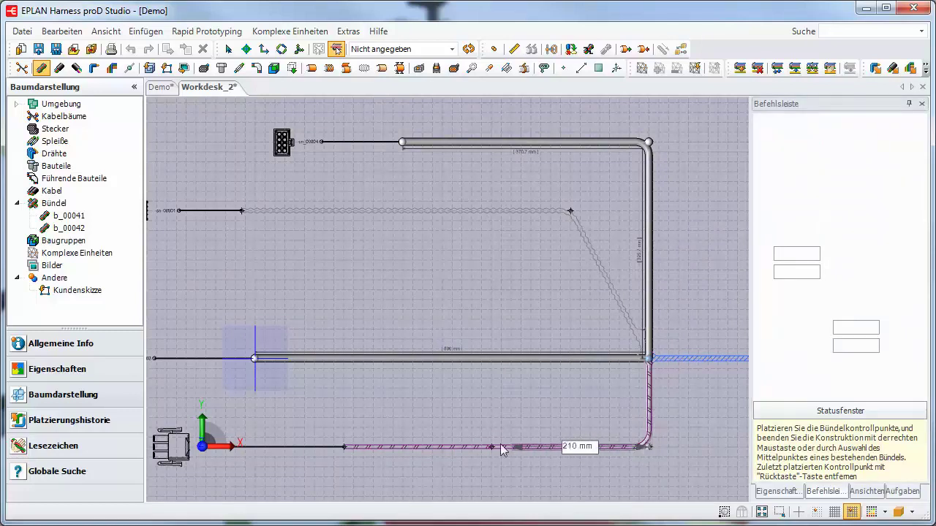
left_click(424, 447)
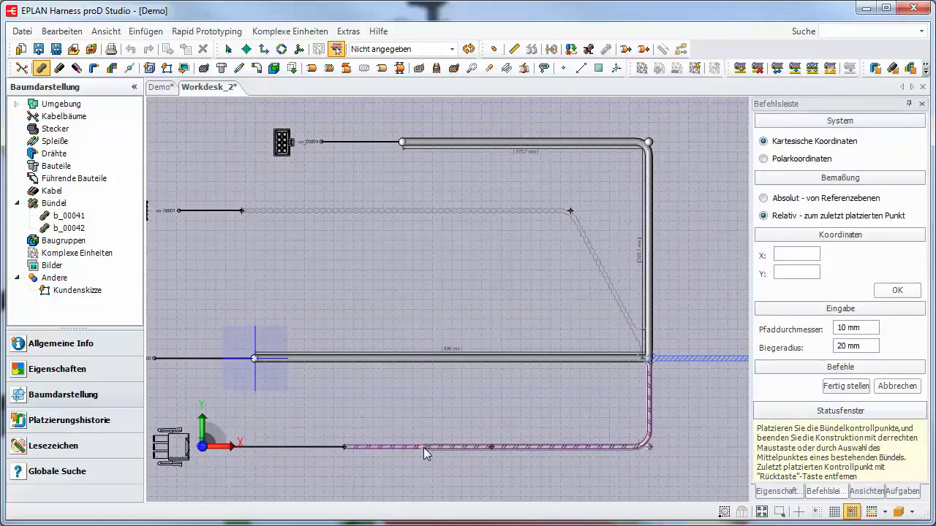
right_click(423, 448)
- Set the segment length of the new lower horizontal bundle segment to 455 mm
scroll(423, 448, "up", 3)
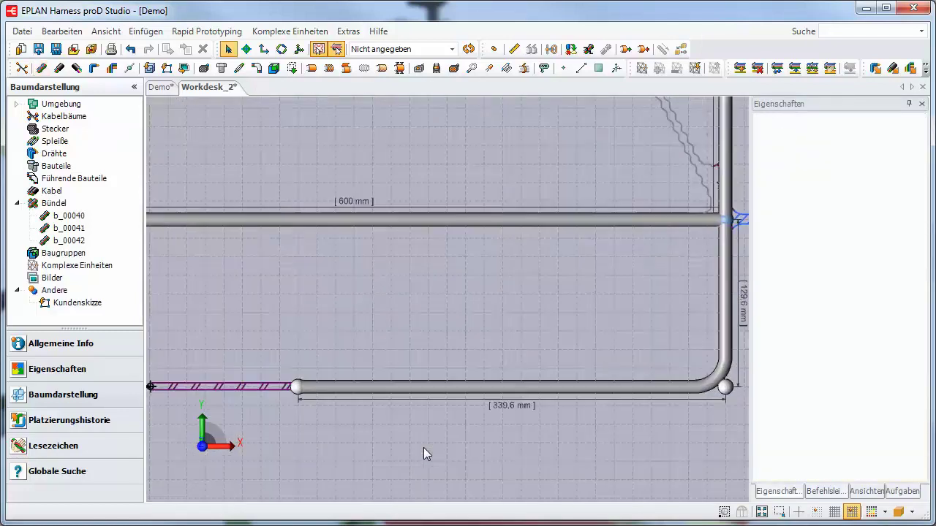
left_click(508, 403)
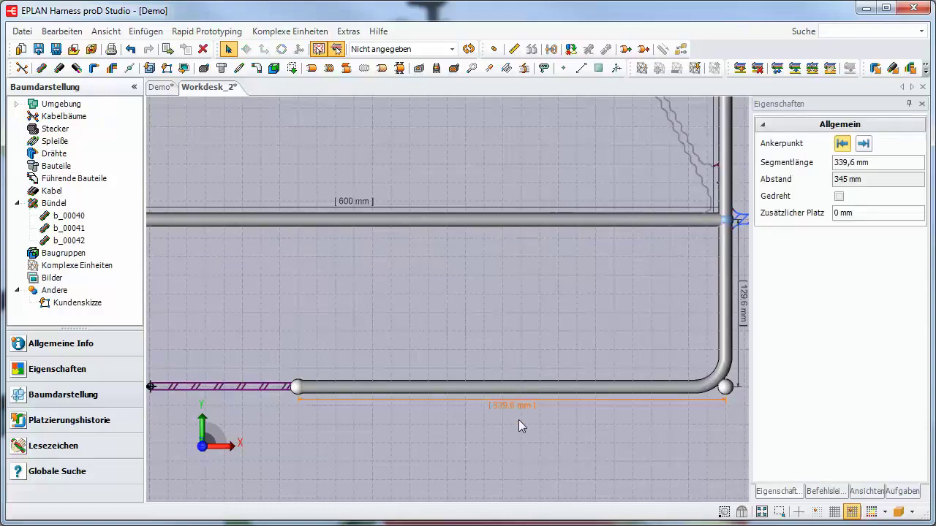
left_click_drag(876, 165, 812, 164)
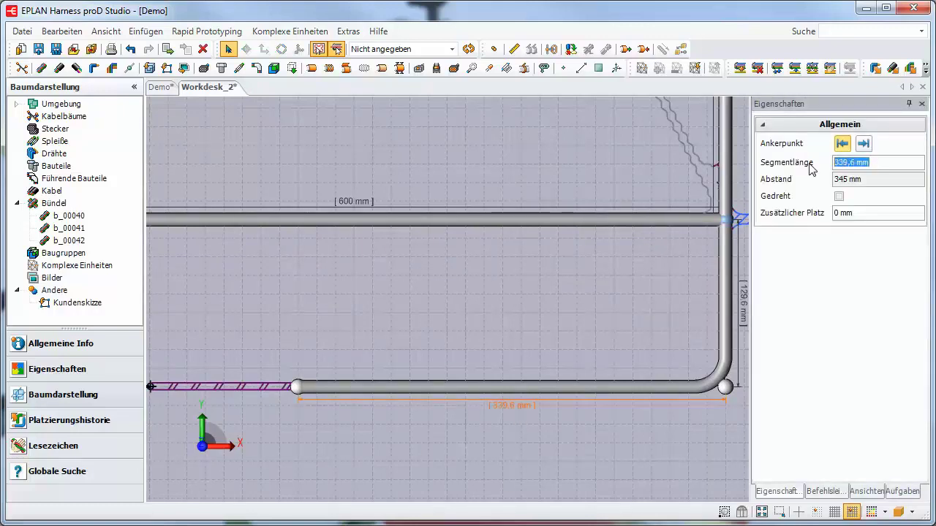
type("4")
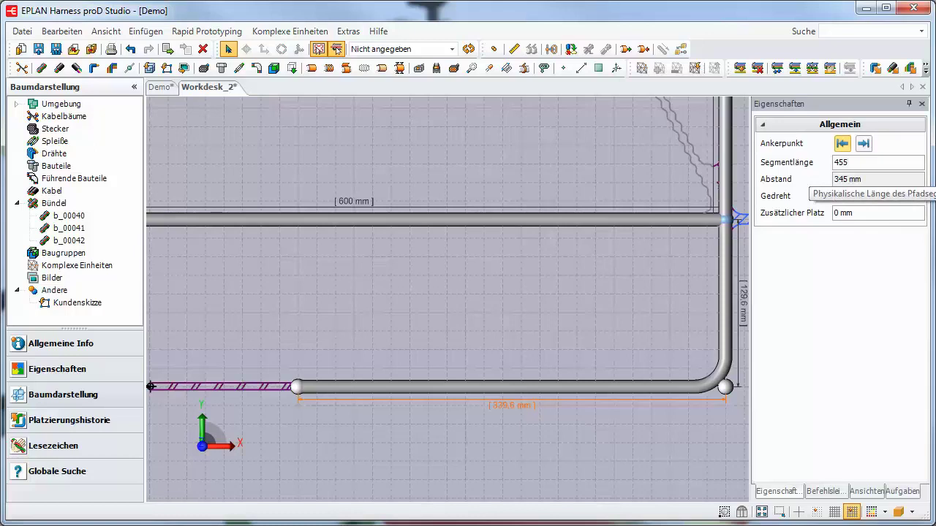
type("55")
key("Return")
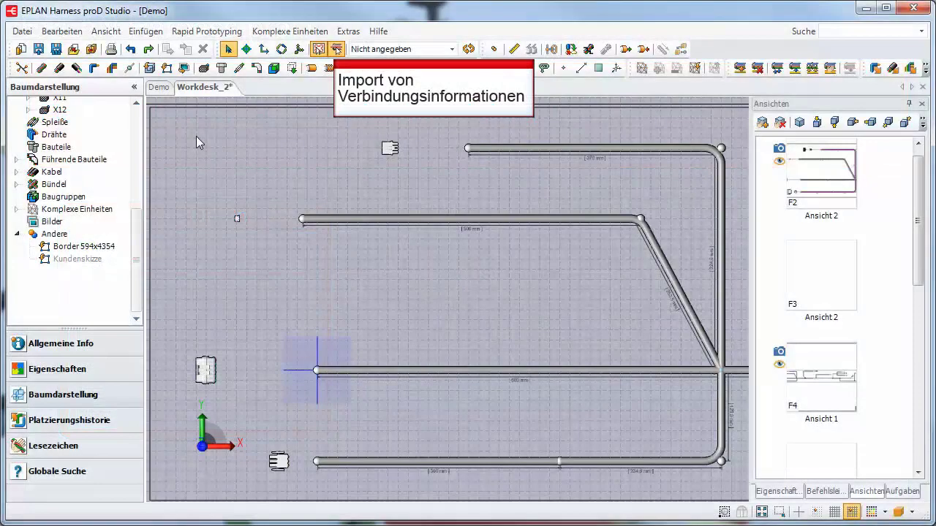
- Start a wire import from KundendatenXY-Verbindungslisten.csv with the template Kundenspezifische-Verbindungslisten and accept the data selection
left_click(22, 32)
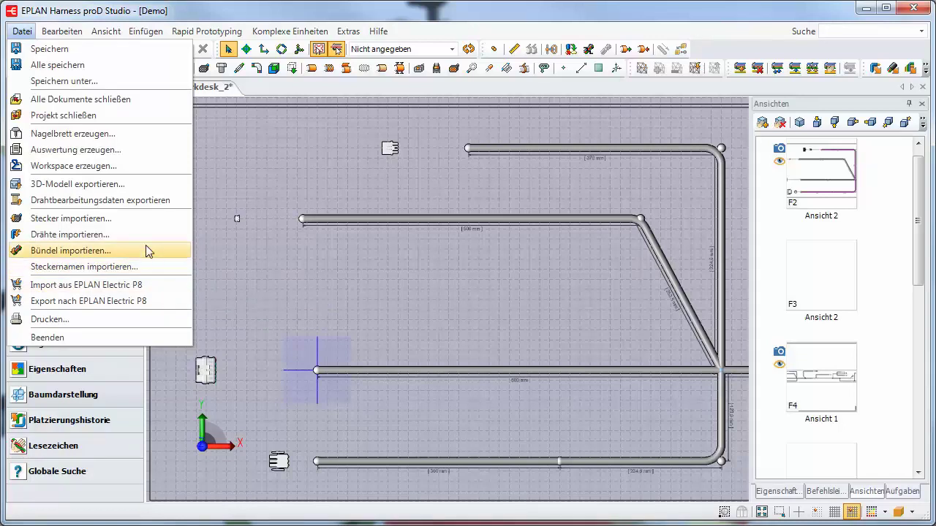
left_click(139, 236)
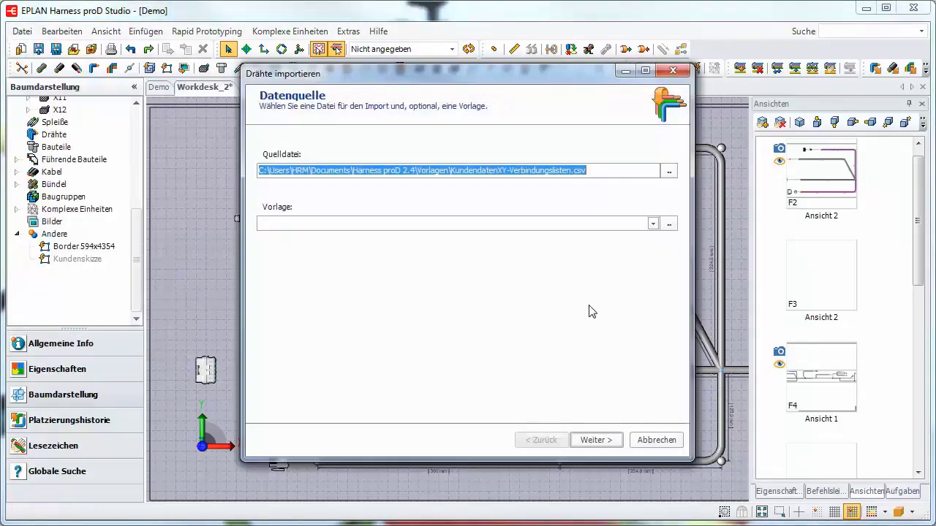
left_click(653, 224)
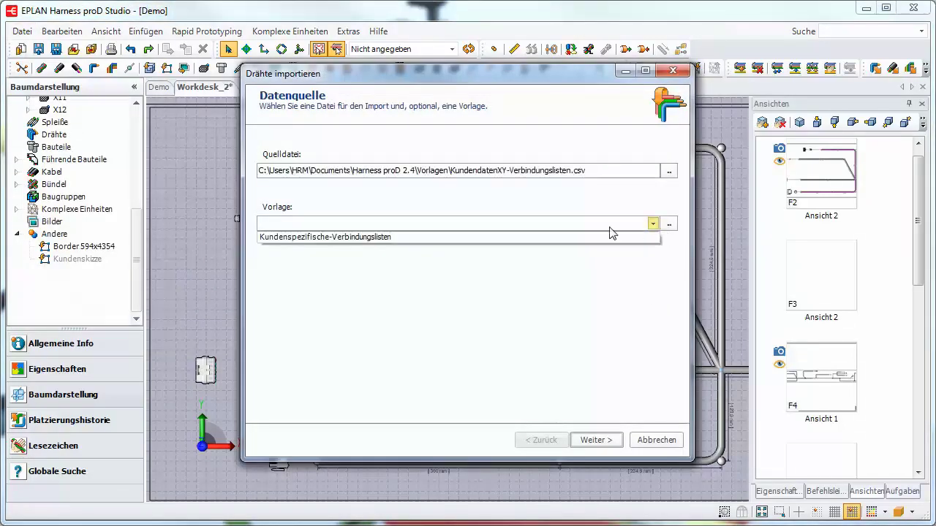
left_click(563, 237)
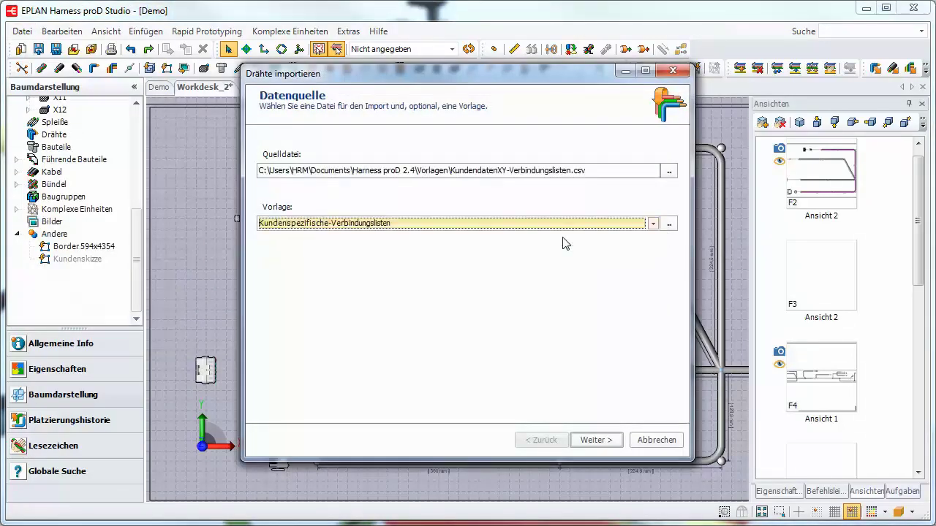
left_click(603, 442)
left_click(605, 444)
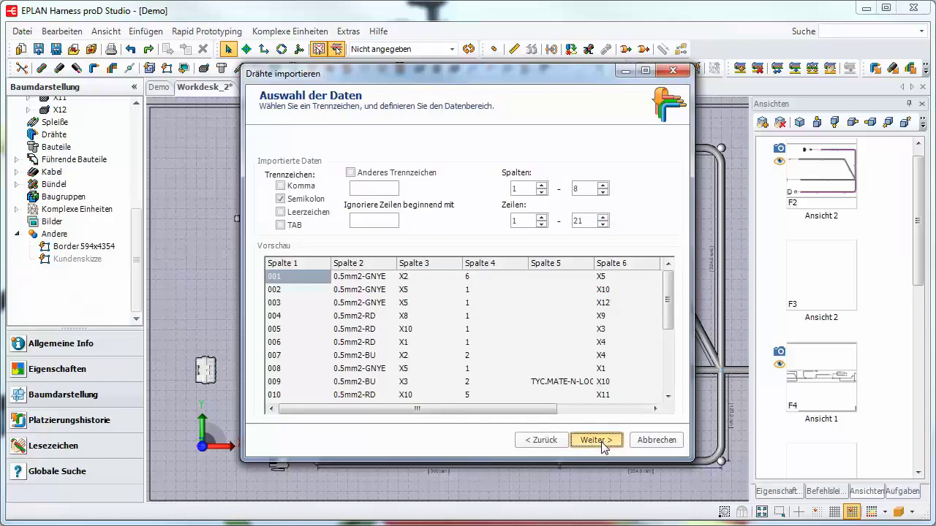
- Enlarge the import dialog to show the column assignment, run the wire import and finish it
left_click_drag(509, 73, 315, 56)
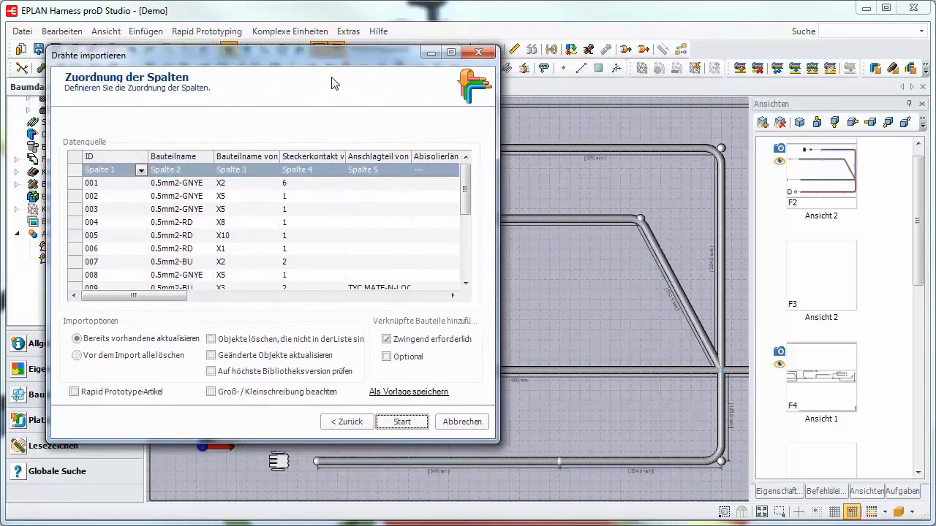
left_click_drag(494, 441, 768, 497)
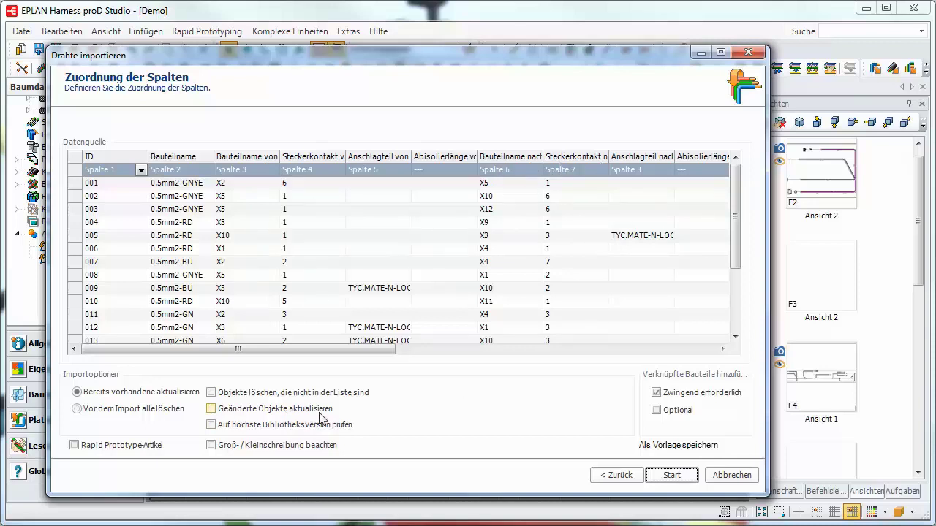
left_click(667, 475)
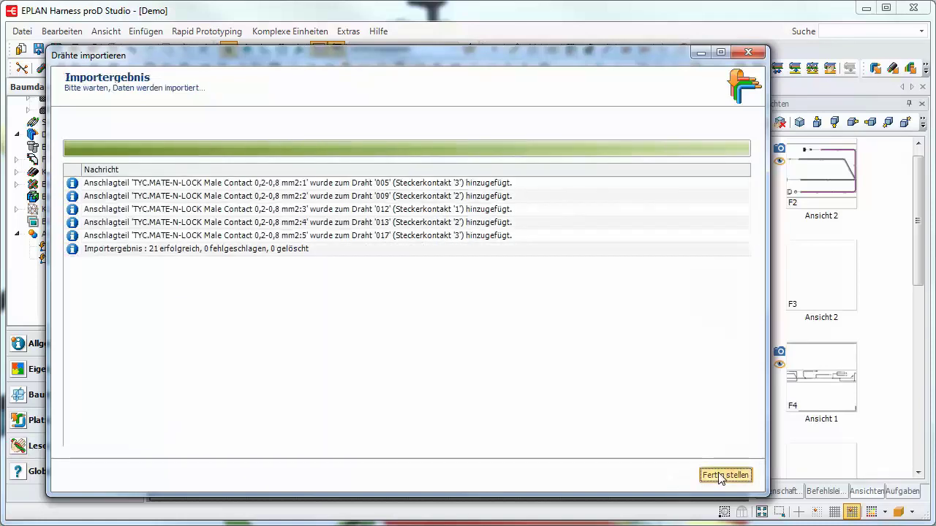
left_click(724, 476)
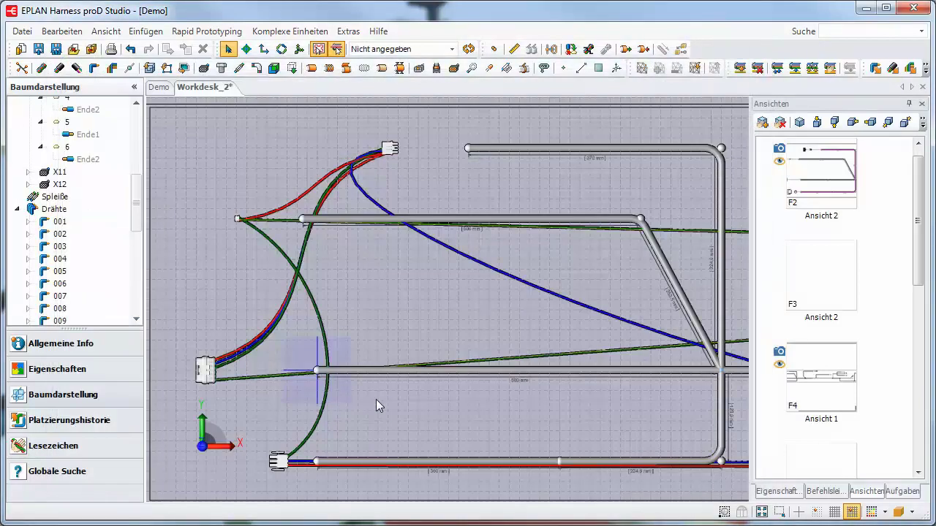
- Inspect the imported wires along the harness up to the far-right connector, select wire 002 there and expand its ends in the tree
scroll(356, 370, "down", 5)
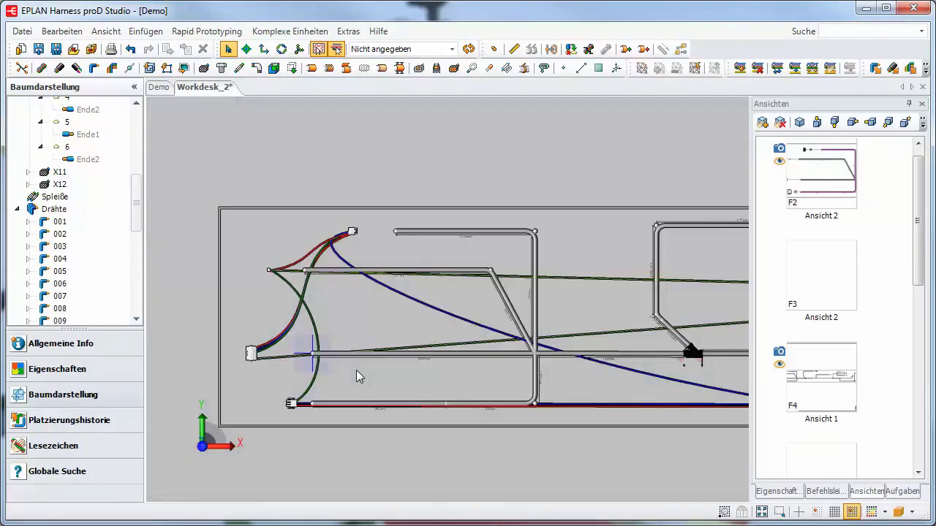
middle_click_drag(635, 367, 416, 367)
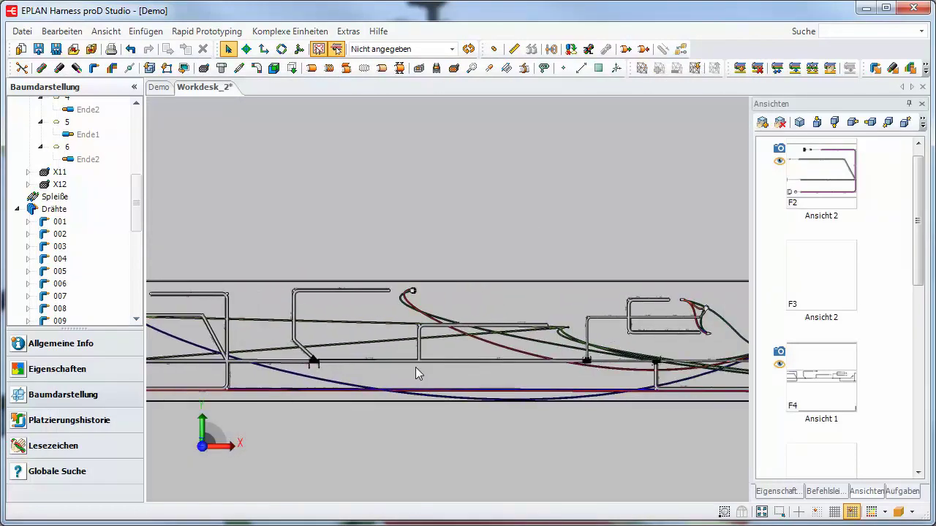
middle_click_drag(585, 373, 323, 346)
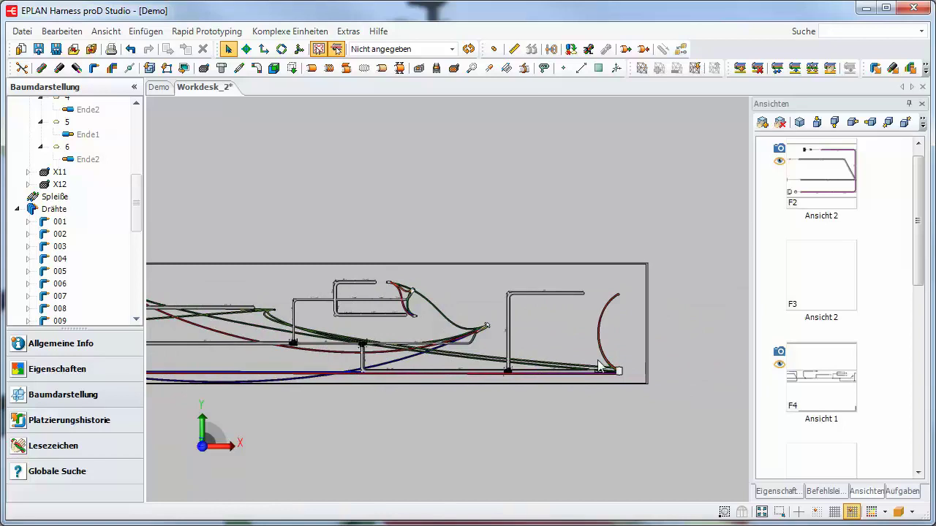
middle_click_drag(579, 357, 490, 354)
scroll(489, 354, "up", 5)
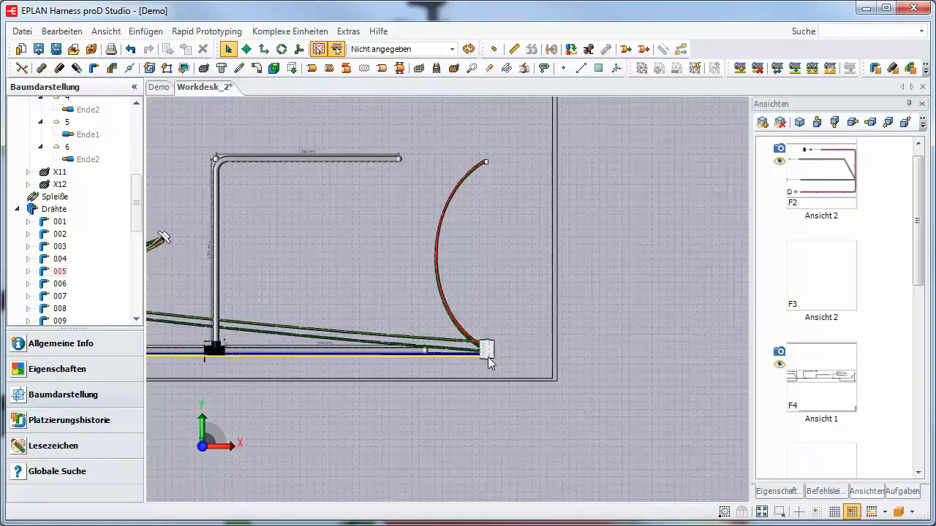
scroll(476, 335, "up", 5)
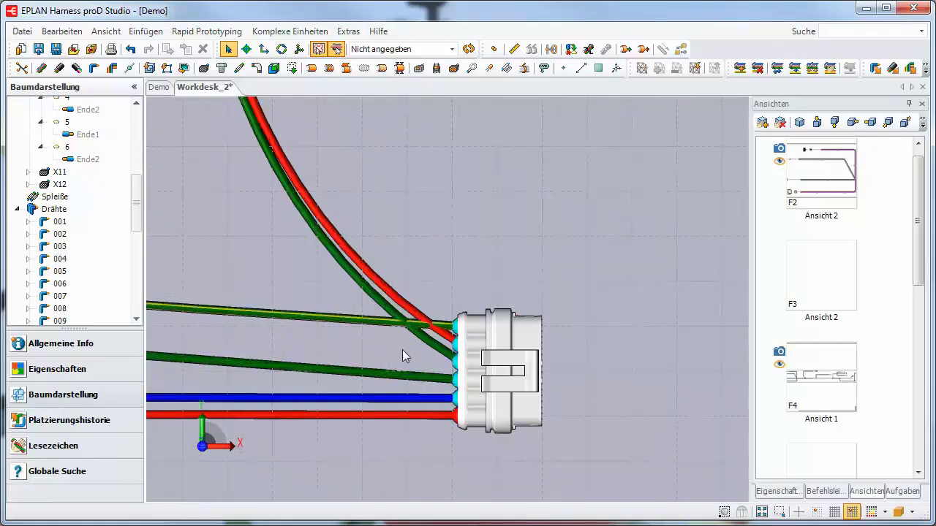
left_click(375, 321)
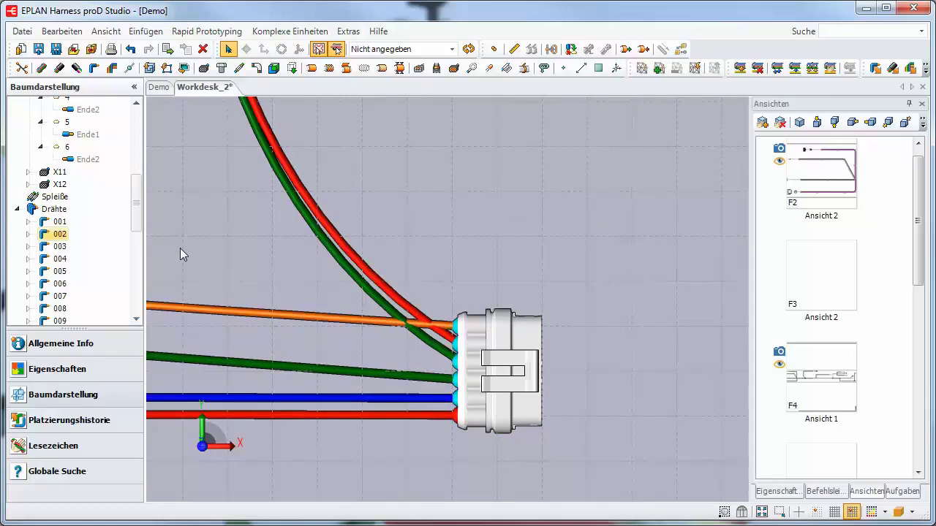
left_click(29, 234)
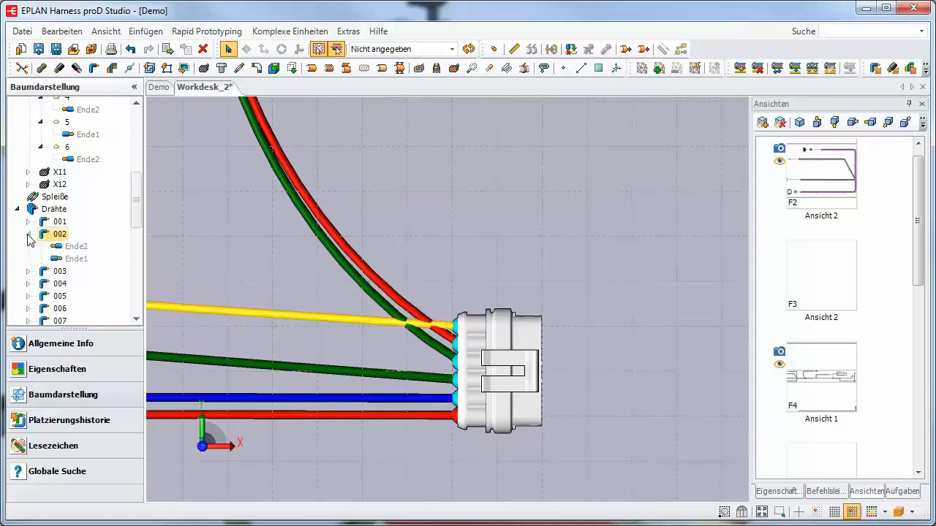
- Go from end Ende2 of wire 002 to its connector contact
left_click(76, 247)
right_click(76, 248)
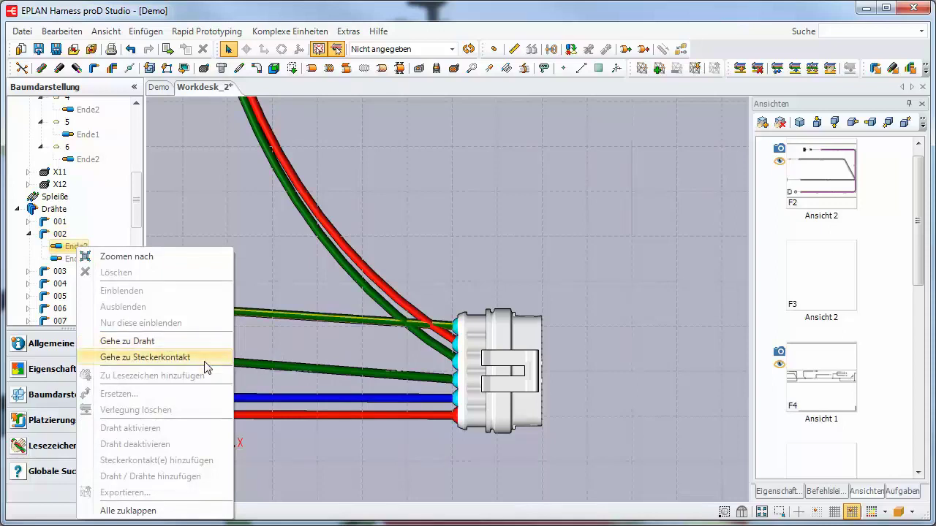
left_click(146, 358)
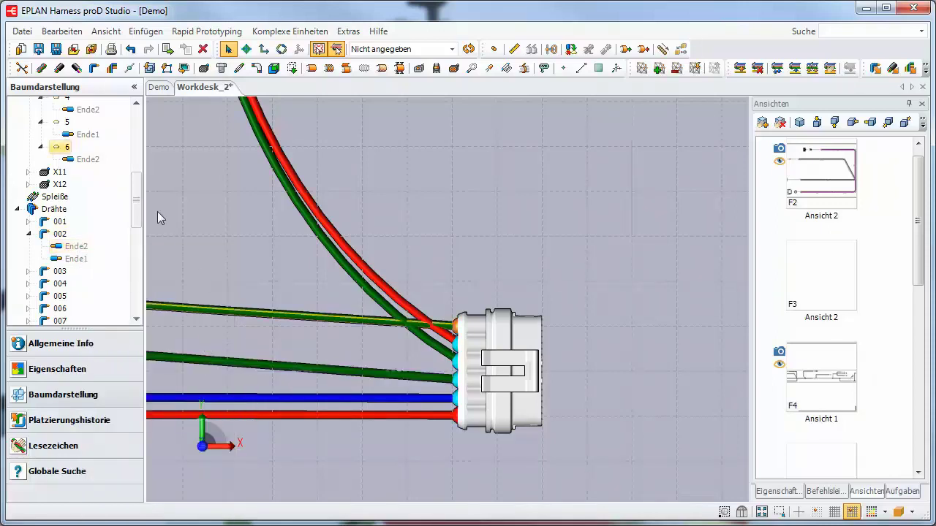
- Go from the wire end Ende2 under connector contact 6 back to its wire
left_click(82, 160)
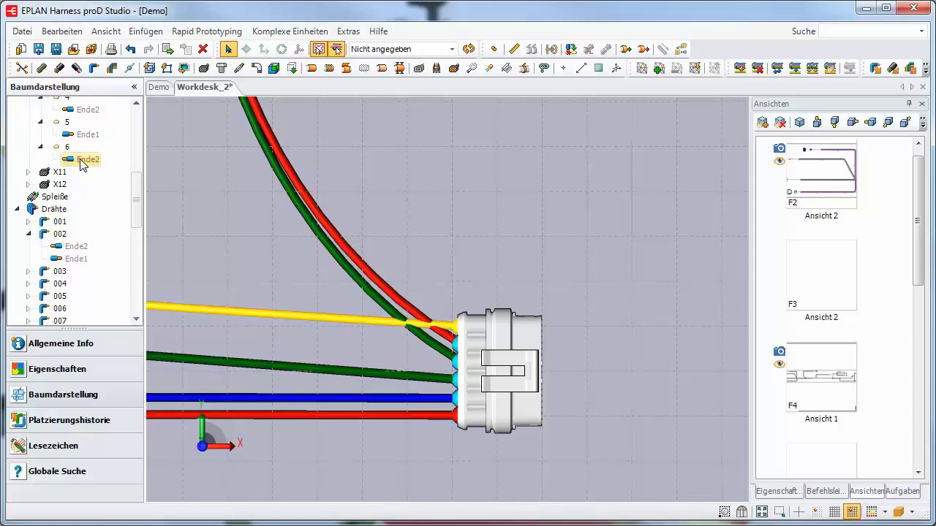
right_click(82, 160)
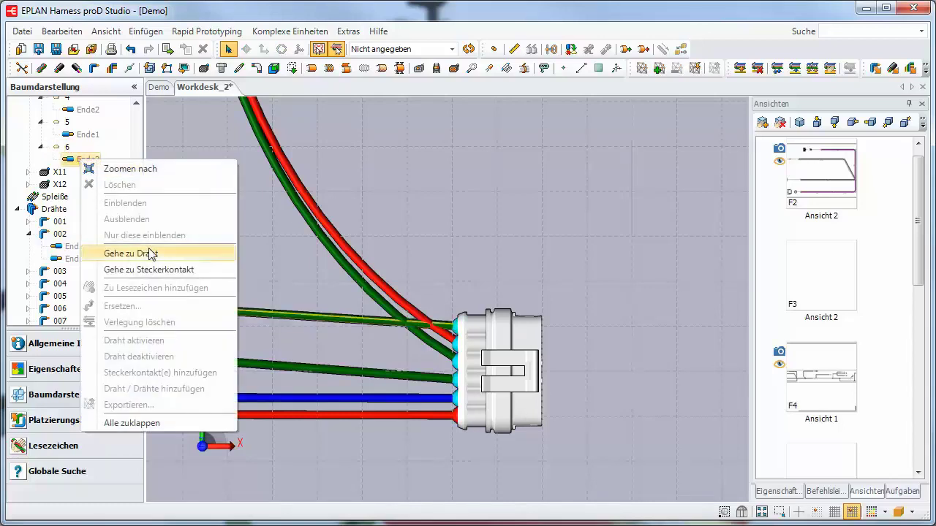
left_click(179, 256)
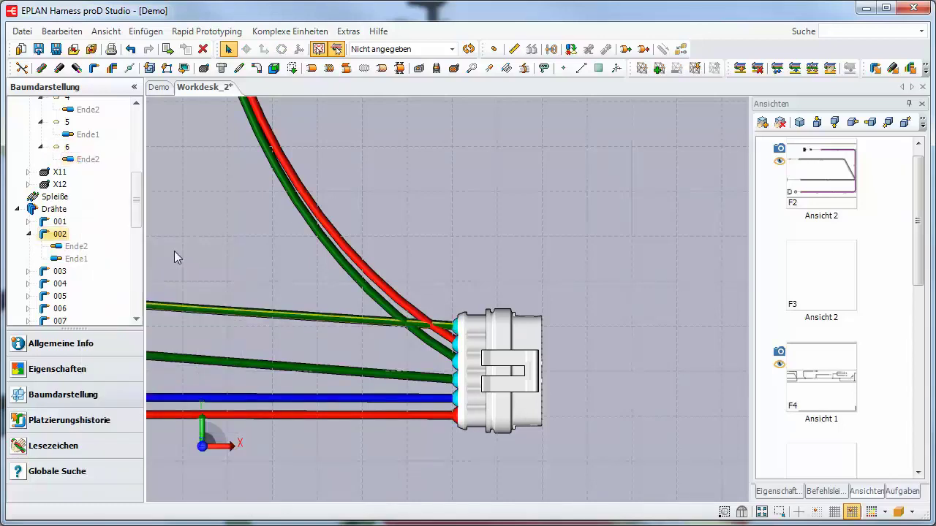
- Locate the opposite end, Ende1, of wire 002
left_click(82, 261)
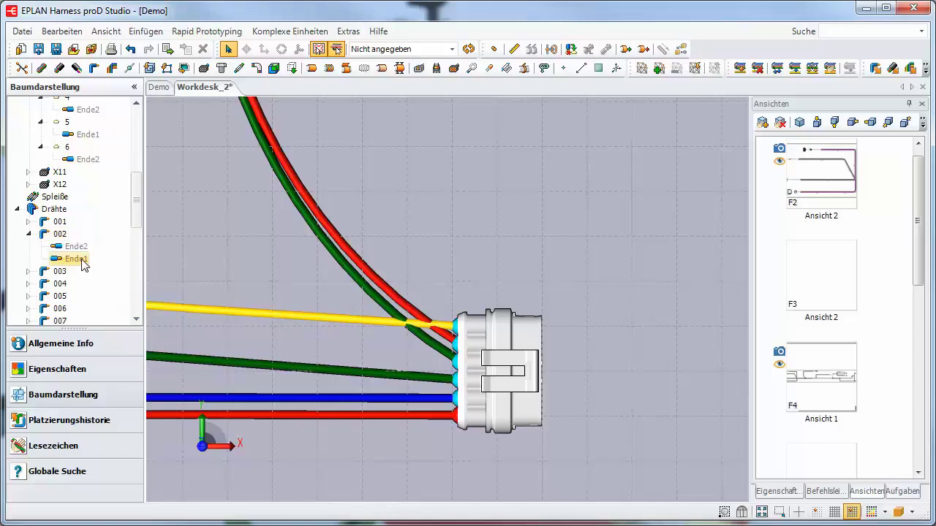
right_click(82, 264)
left_click(130, 267)
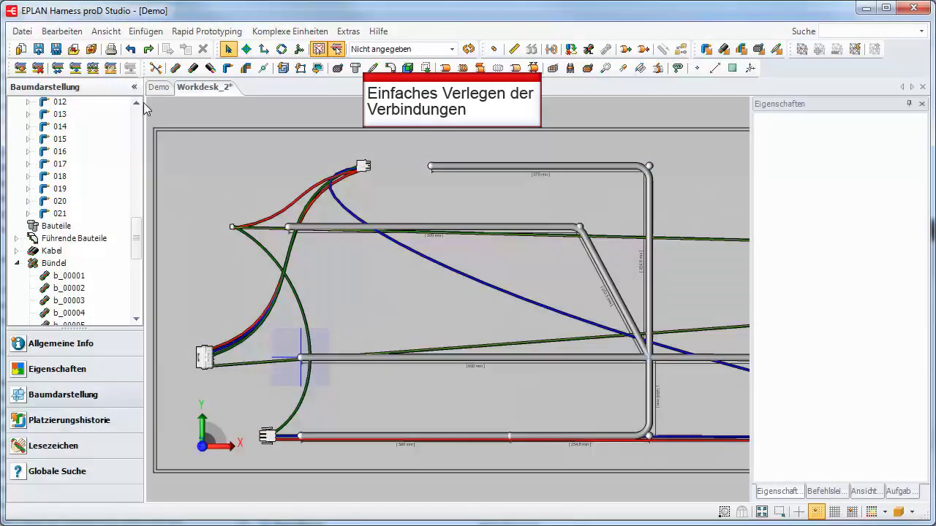
- Route green wire 011 manually through the long middle bundle on the left and the upper bundle leading to the uppermost connector
left_click(113, 70)
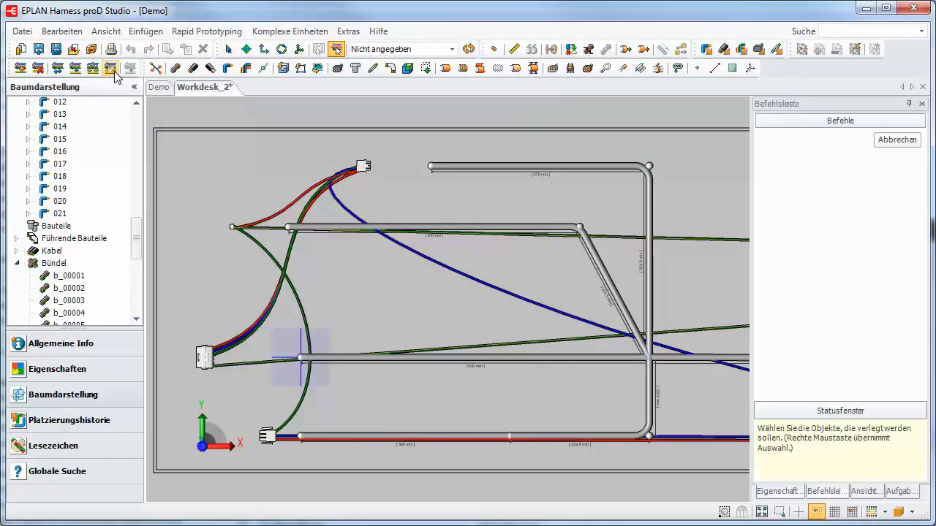
left_click(734, 439)
left_click(255, 335)
right_click(256, 336)
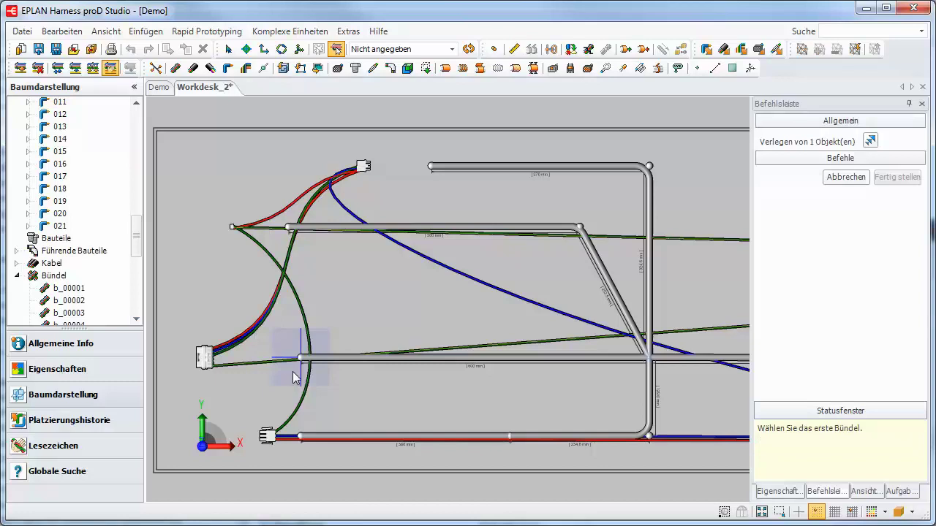
left_click(333, 356)
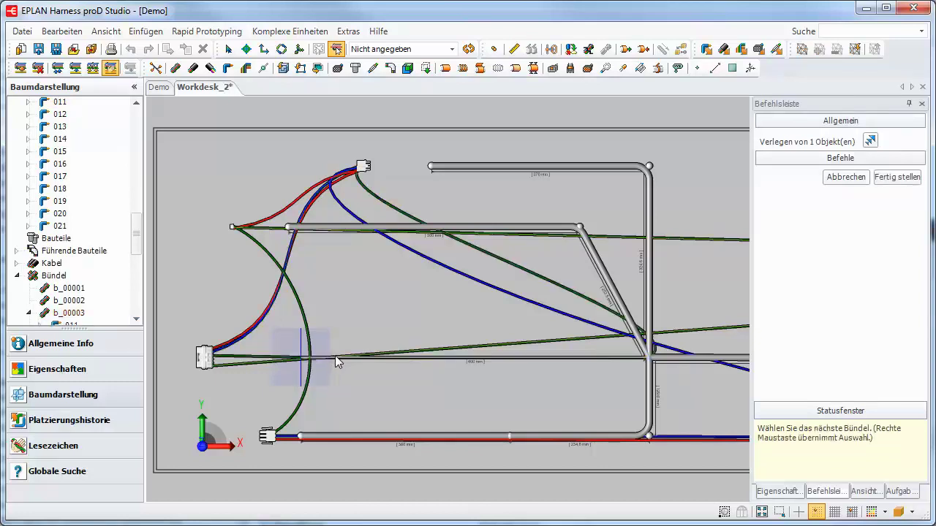
left_click(648, 262)
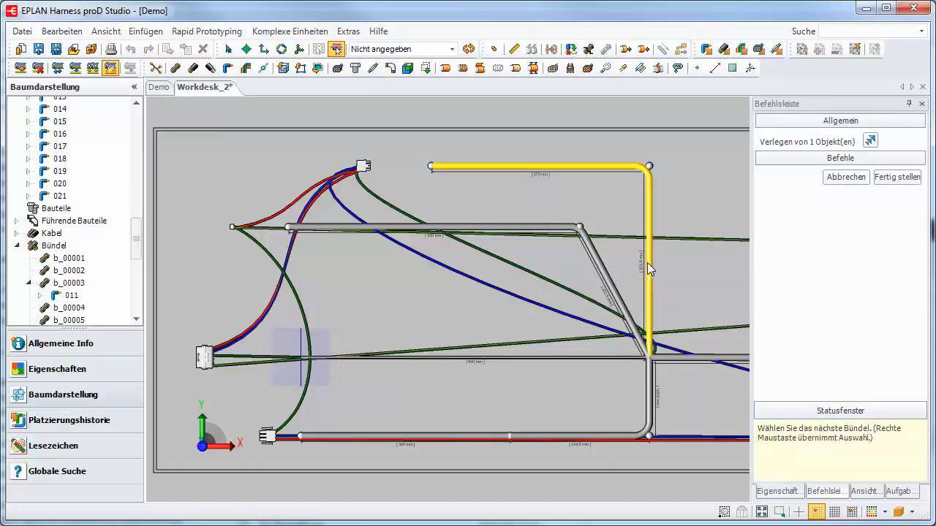
right_click(681, 211)
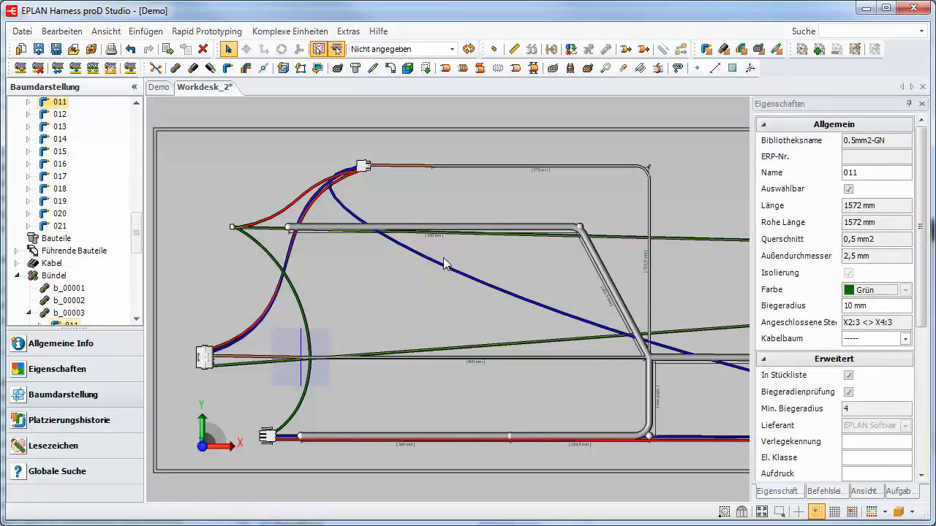
- Route green wire 012 between two points, from the left end of the lowest bundle to the left end of the second bundle from above
left_click(93, 68)
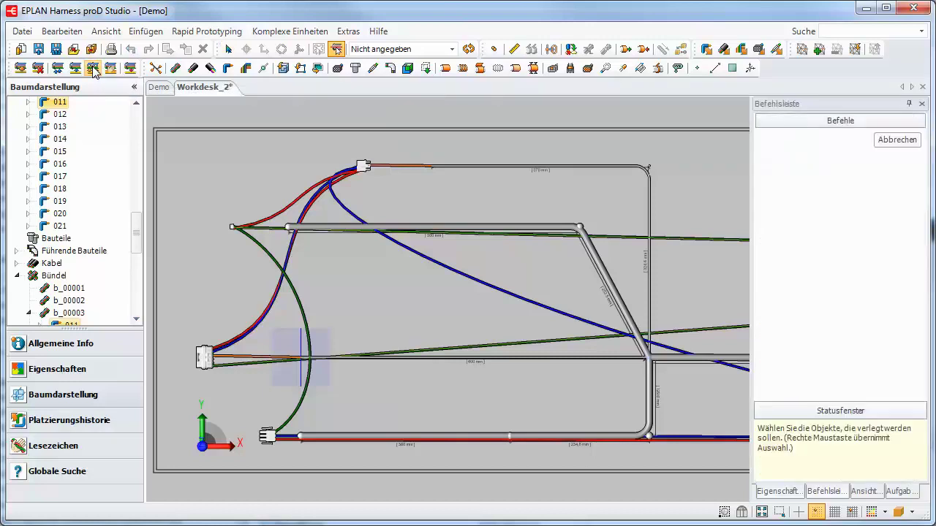
left_click(300, 304)
right_click(318, 289)
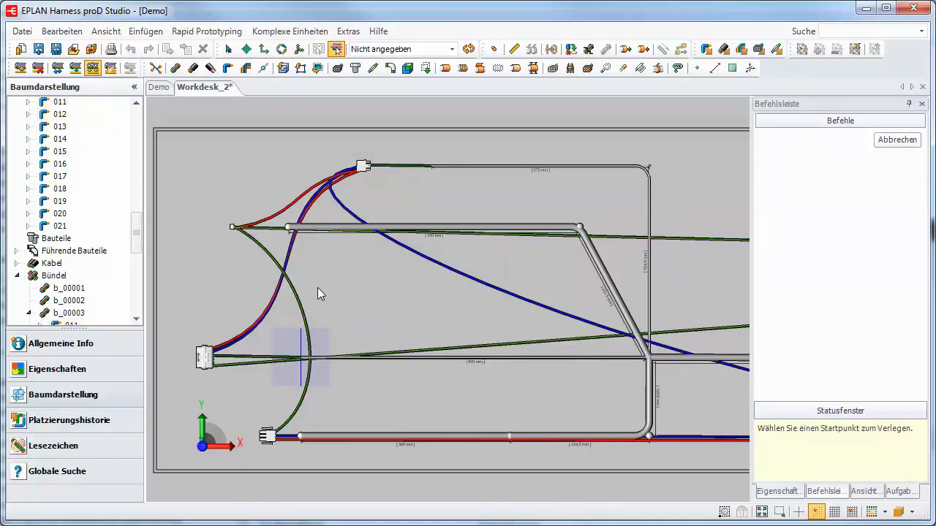
left_click(301, 439)
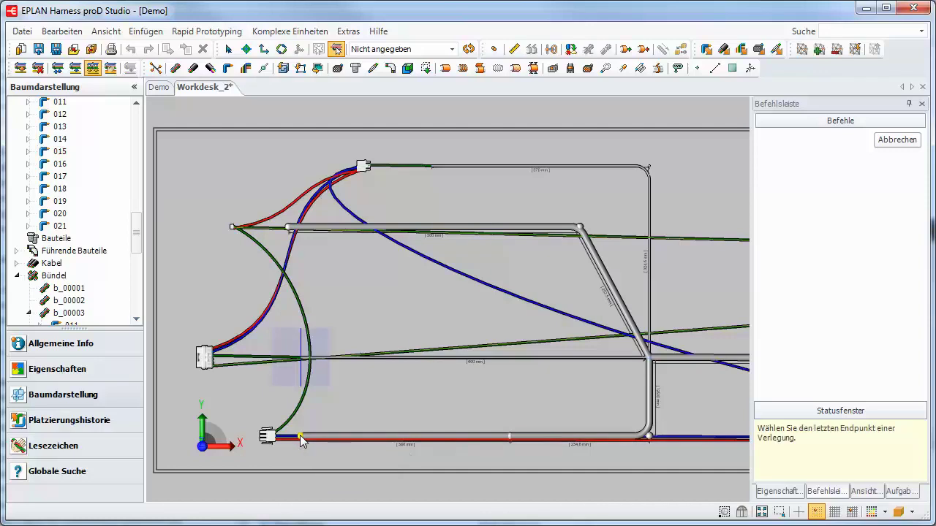
left_click(291, 231)
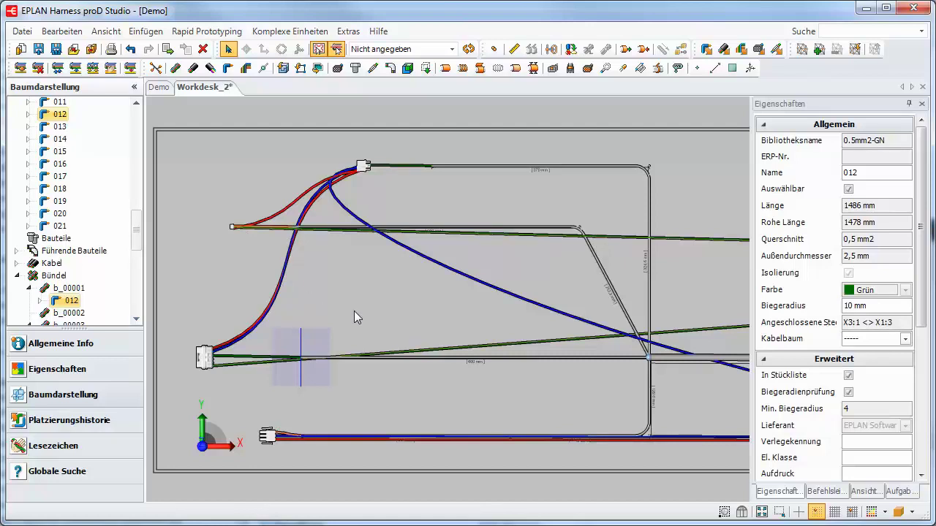
- Route all wires automatically through the bundles and inspect the routing along the harness up to the far-right connector
left_click(58, 69)
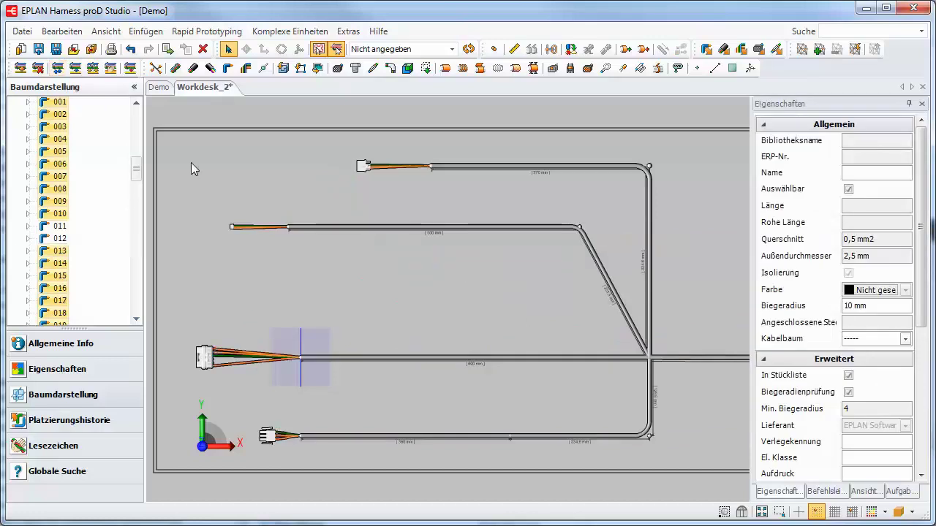
middle_click_drag(567, 305, 250, 293)
middle_click_drag(649, 290, 301, 288)
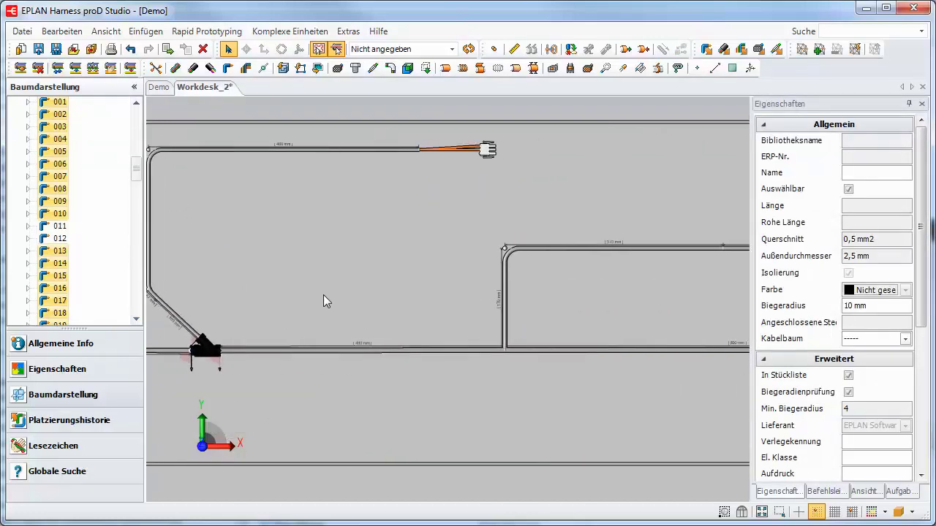
middle_click_drag(639, 320, 190, 322)
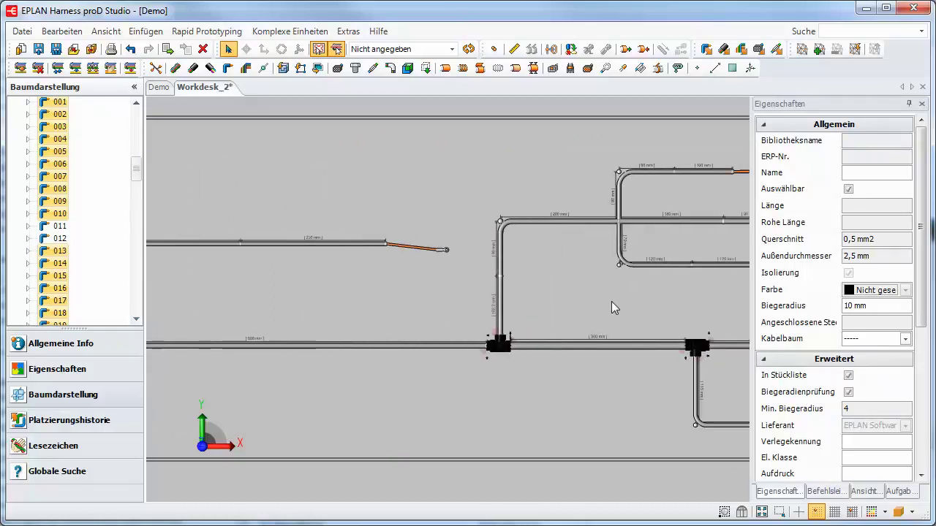
middle_click_drag(654, 307, 237, 301)
middle_click_drag(548, 305, 121, 284)
middle_click_drag(515, 333, 448, 256)
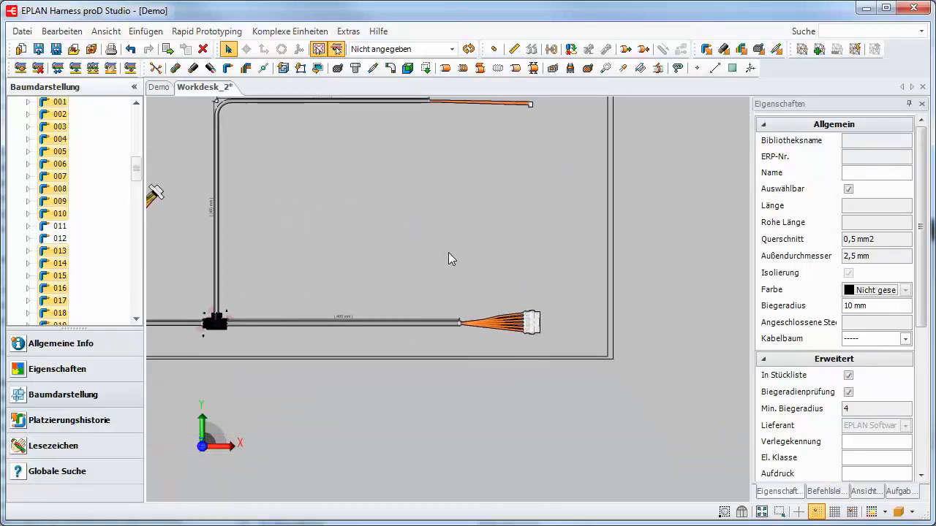
scroll(490, 337, "up", 2)
scroll(491, 337, "up", 3)
- Unroute all wires at the far-right connector and select the adjoining bundle b_00009 to check its outer diameter
left_click(475, 337)
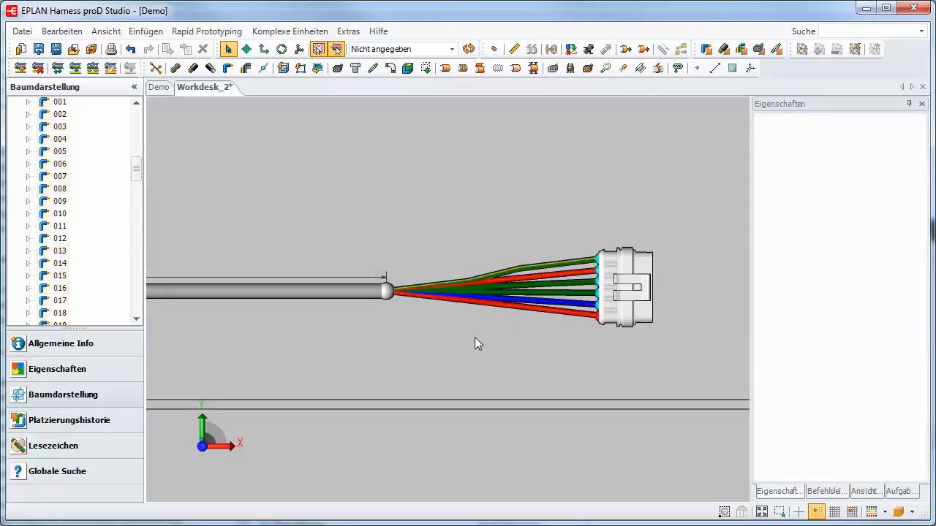
left_click_drag(466, 316, 545, 336)
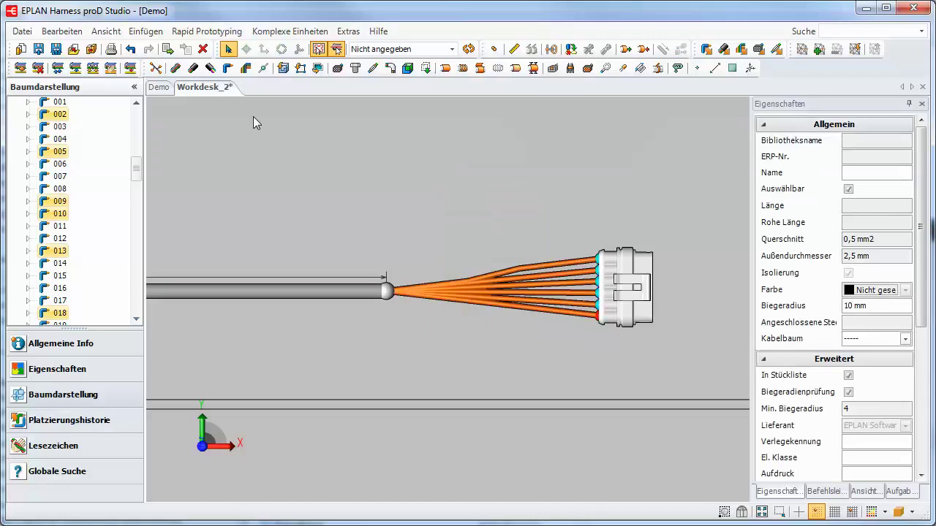
left_click(131, 68)
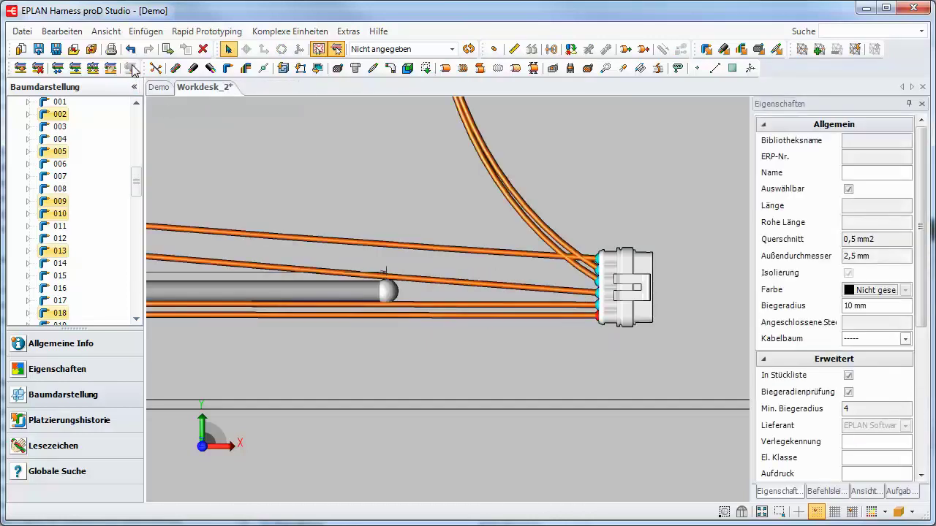
left_click(323, 291)
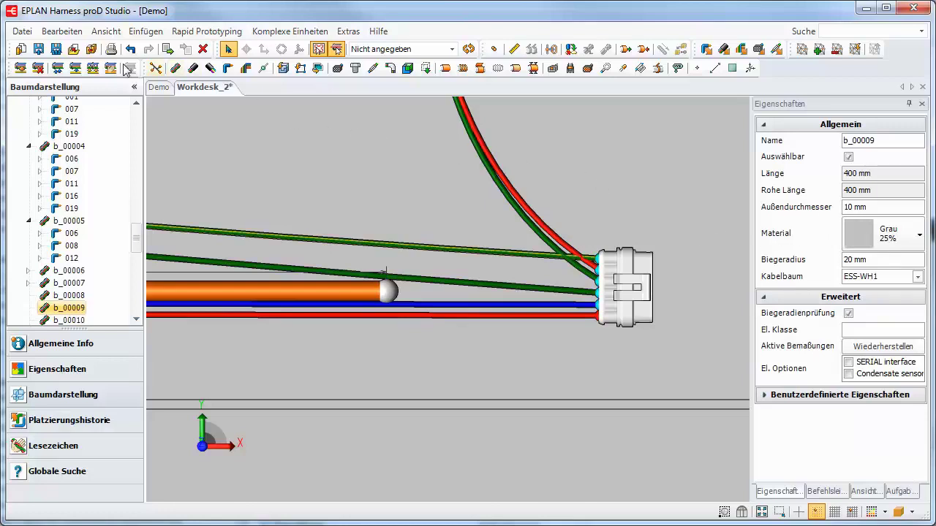
- Reroute the wires automatically and check the outer diameter of bundle b_00009 in its properties
left_click(57, 68)
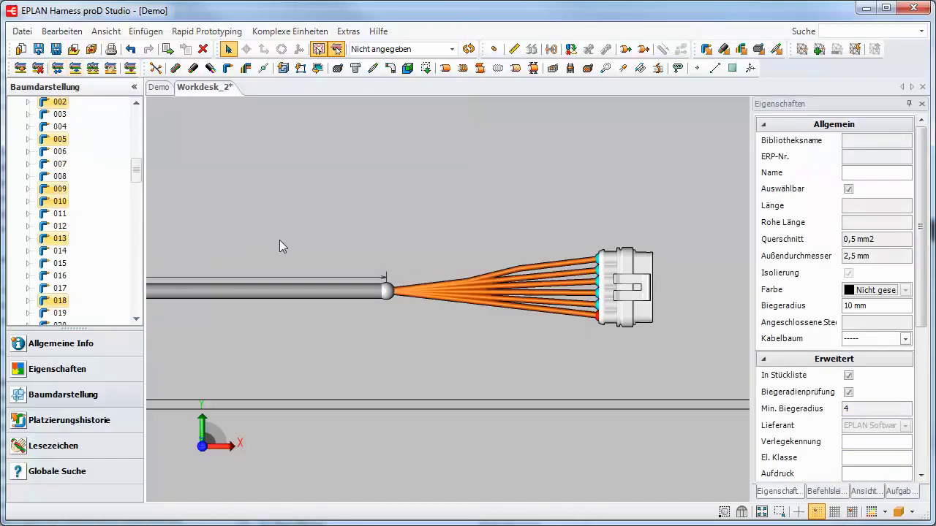
left_click(307, 291)
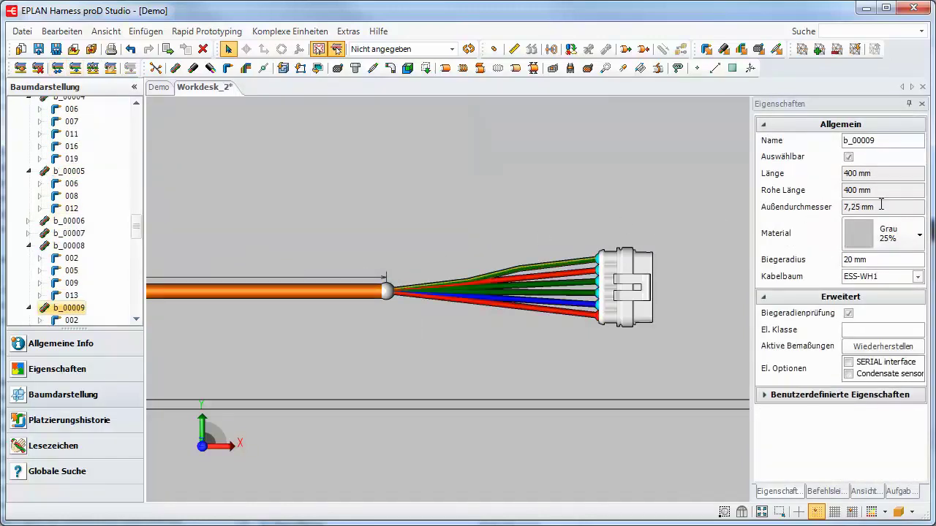
left_click_drag(881, 205, 840, 208)
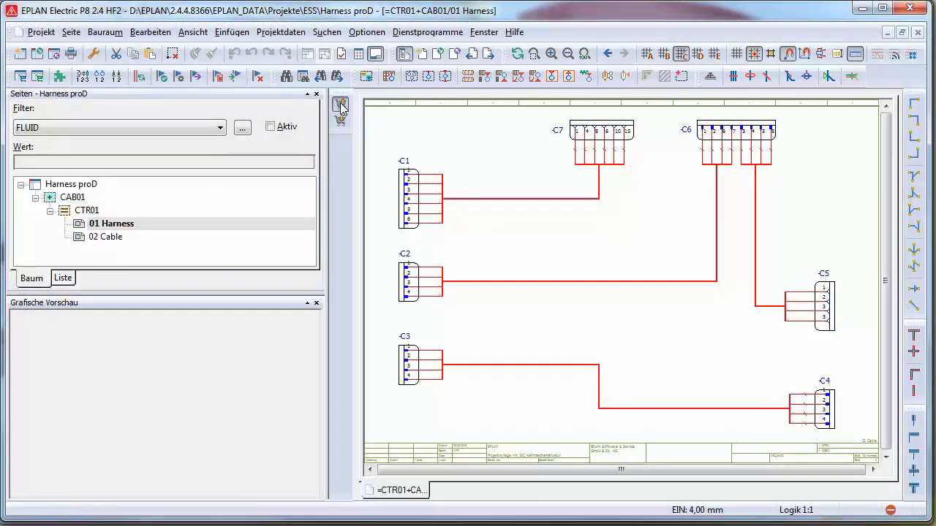
- In EPLAN Electric P8, export the harness schematic data to the file ExportToHpD.hpdex
left_click(341, 105)
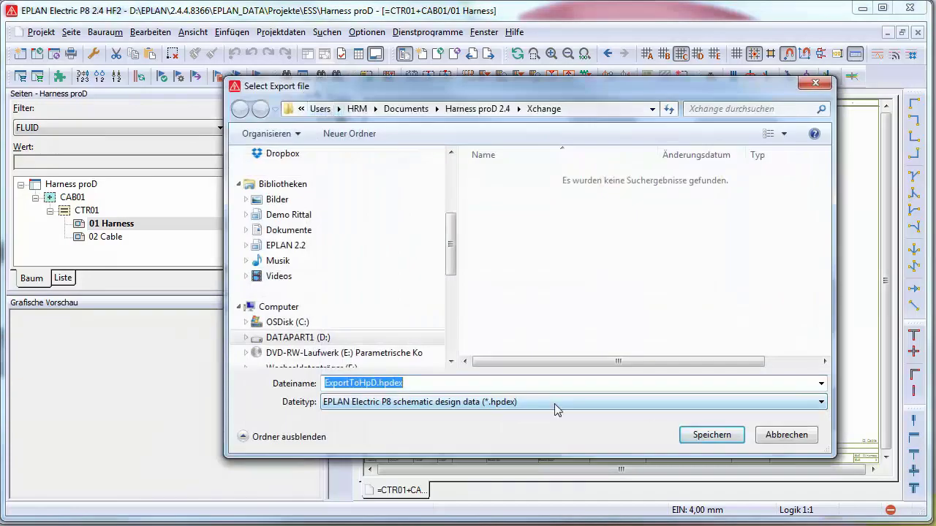
left_click(712, 435)
left_click(709, 433)
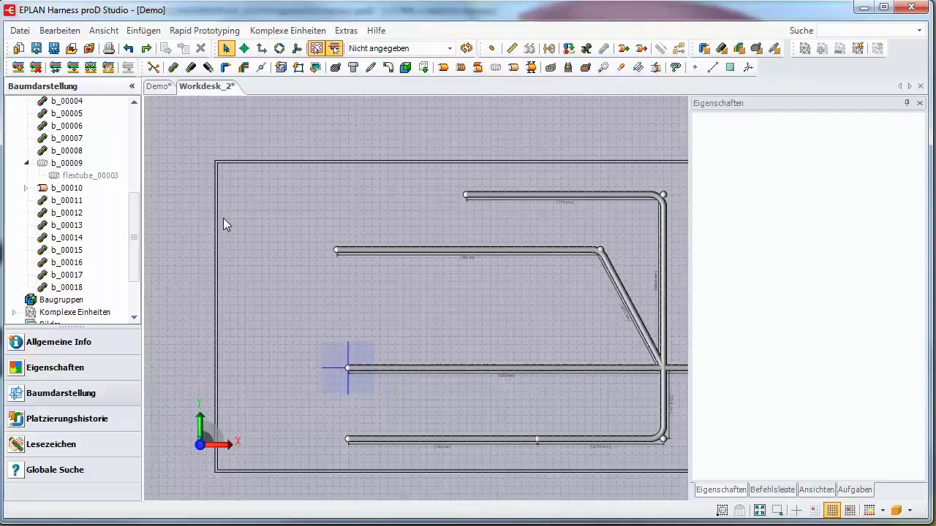
- In Harness proD, import ExportToHpD.hpdex with existing objects updated and rapid prototype parts used, and compare with the EPLAN Electric P8 schematic
left_click(20, 30)
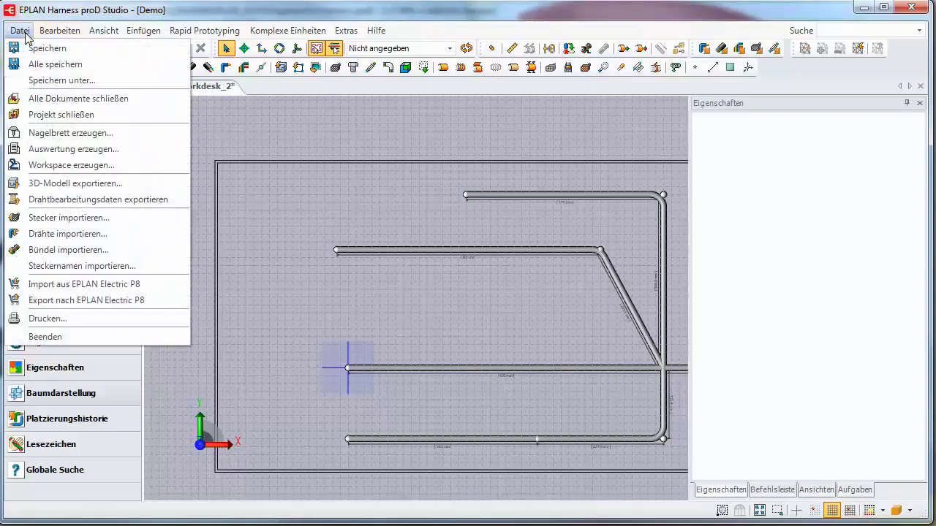
left_click(164, 284)
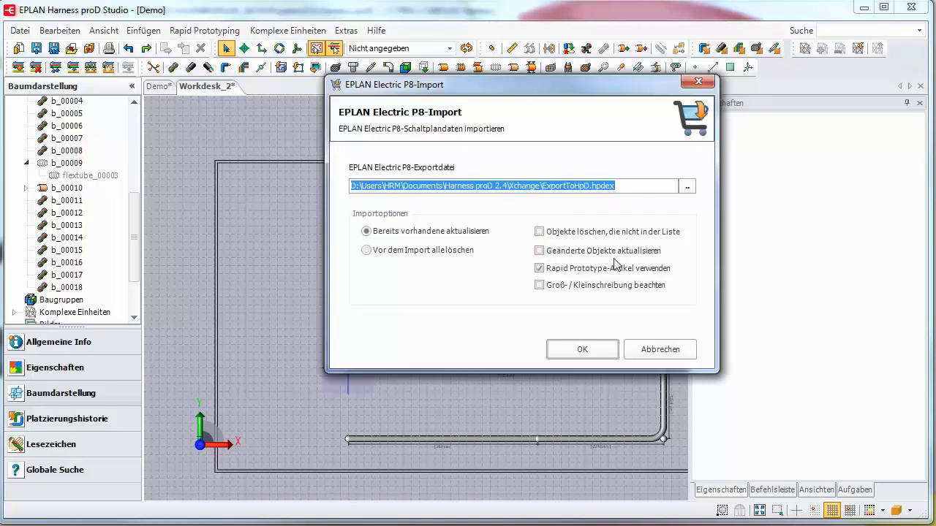
left_click(596, 355)
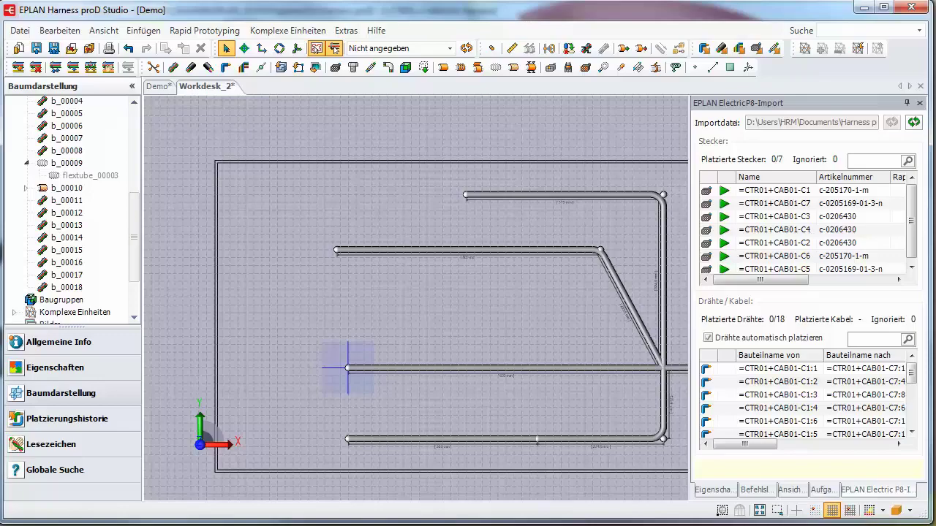
key("alt+Tab")
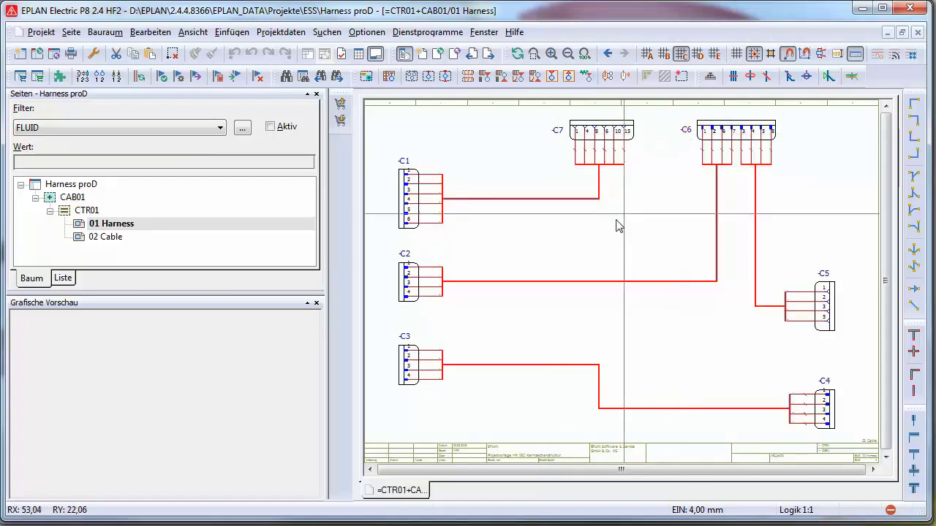
key("alt+Tab")
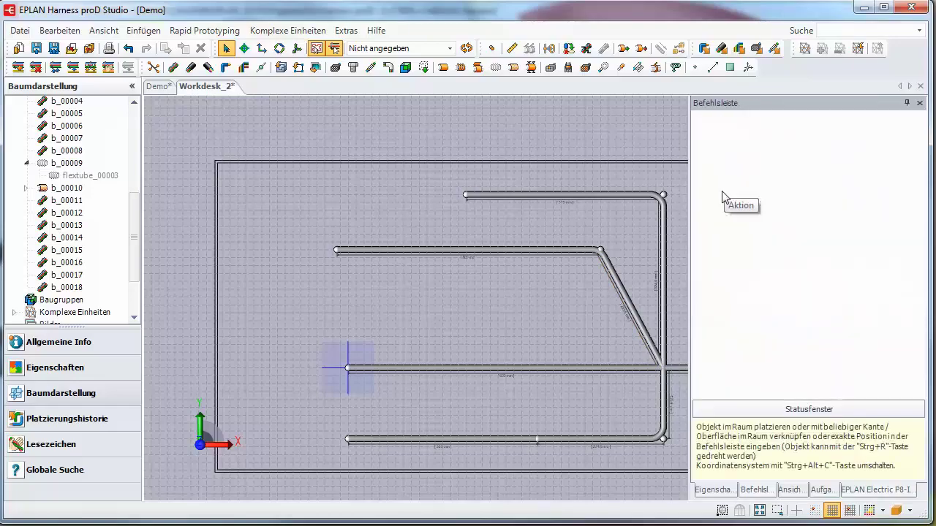
- Place connector C1 beside the left end of the middle bundle and C7 beside the left end of the second bundle from above
left_click(310, 368)
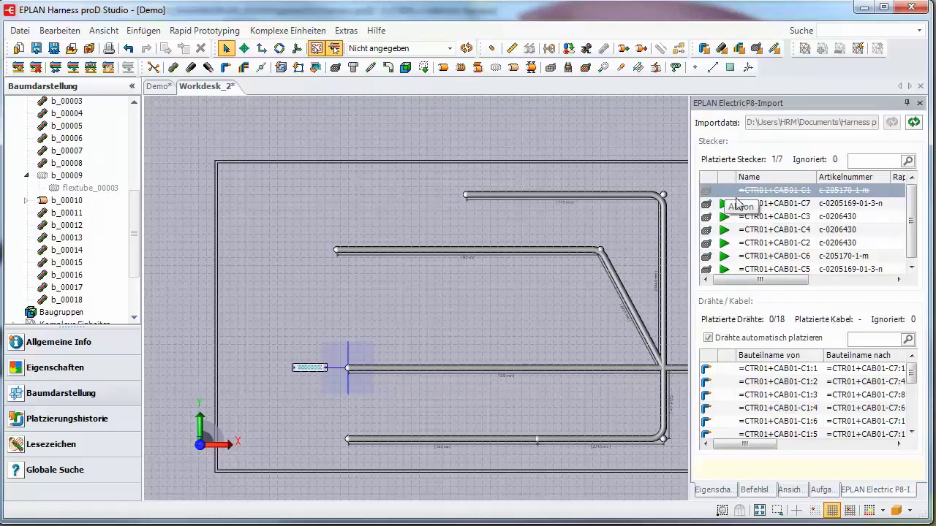
left_click(724, 207)
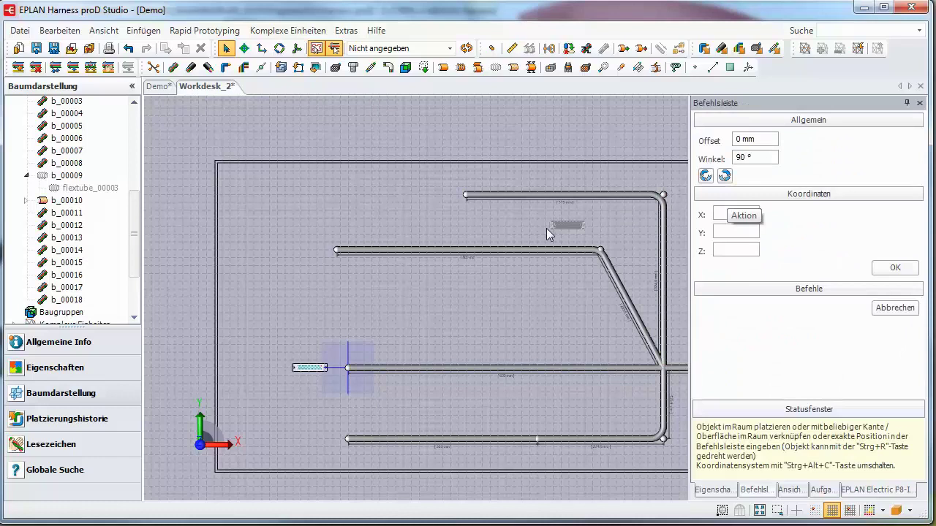
left_click(301, 251)
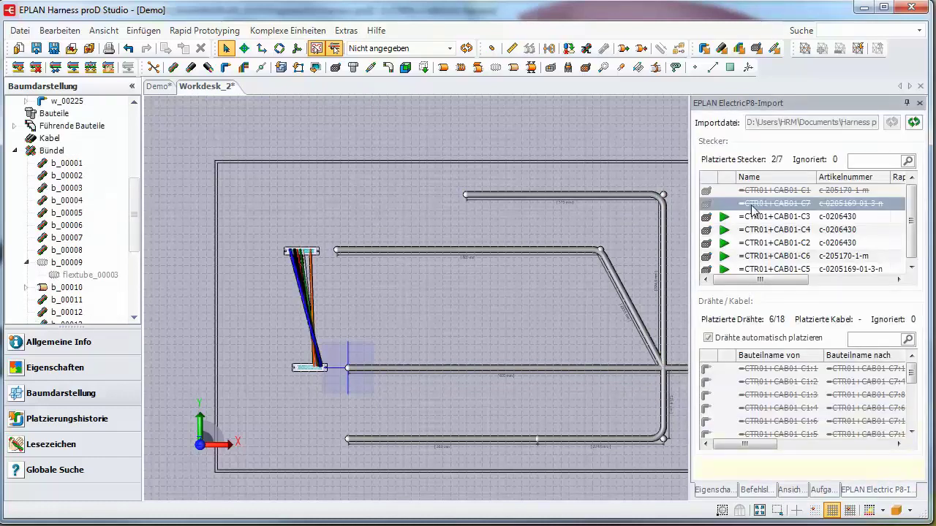
- Place connector C3 with all its linked parts beside the left end of the uppermost bundle
left_click(722, 219)
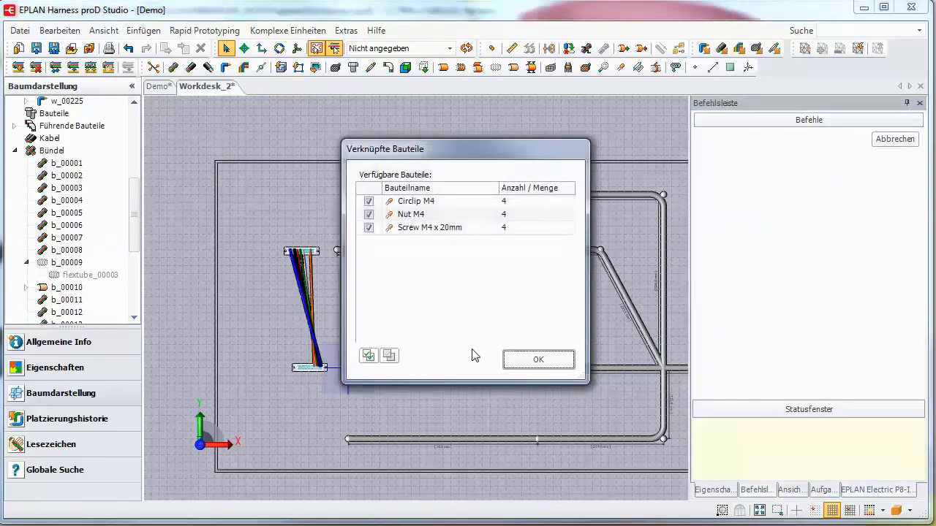
left_click(516, 361)
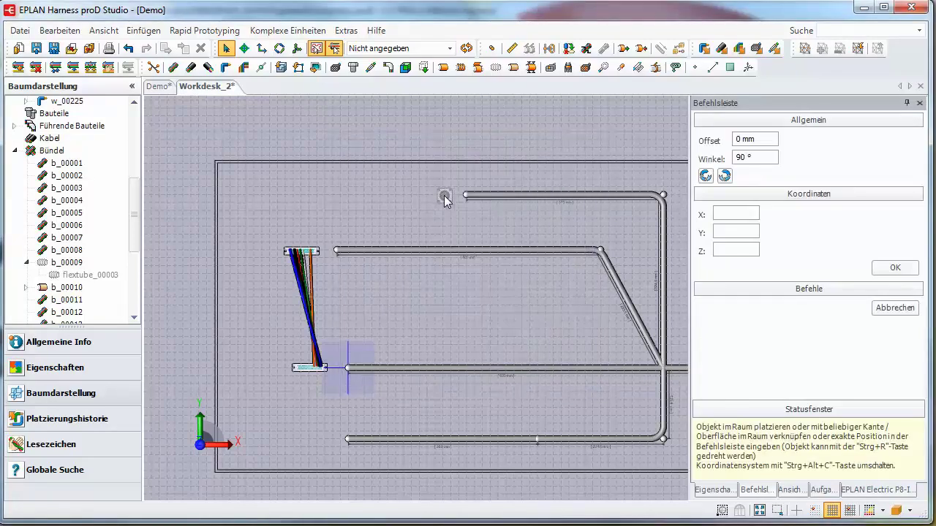
left_click(444, 199)
- Place connector C2 without any linked parts beside the left end of the lowest bundle
left_click(716, 243)
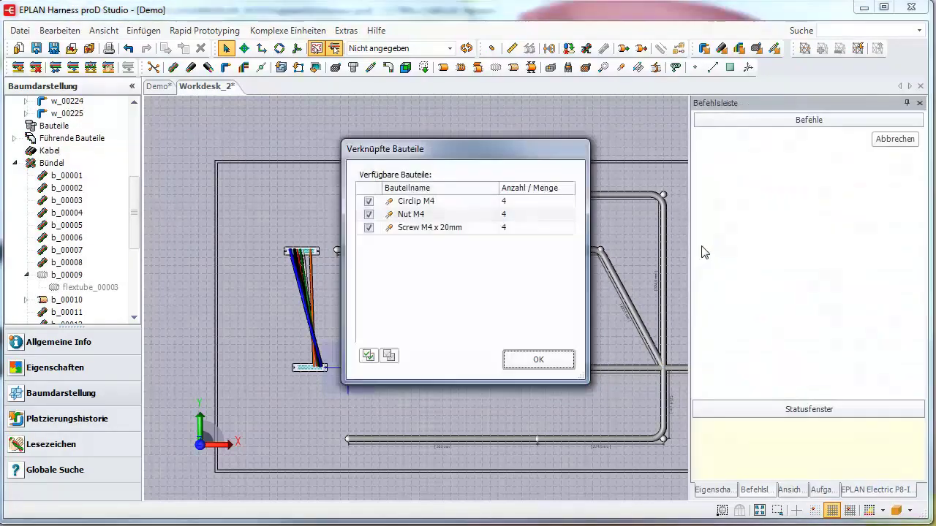
left_click(389, 356)
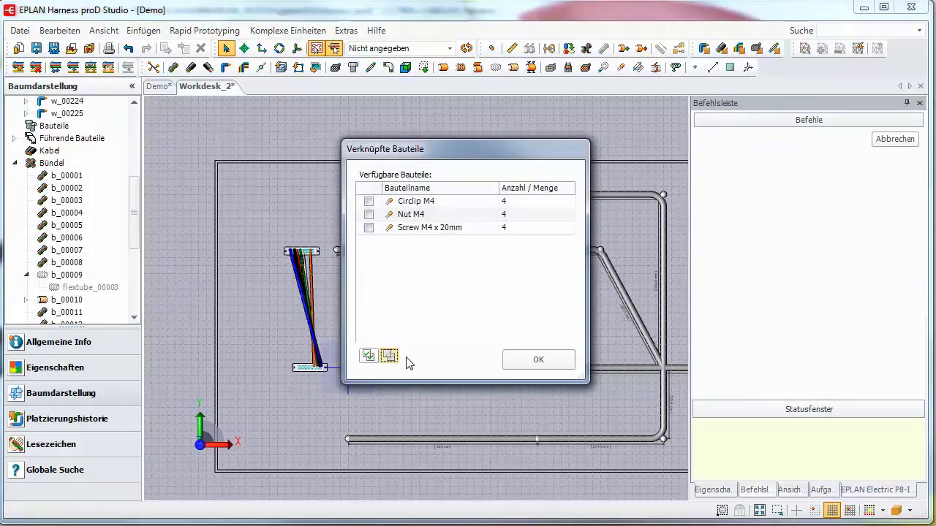
left_click(533, 361)
left_click(330, 440)
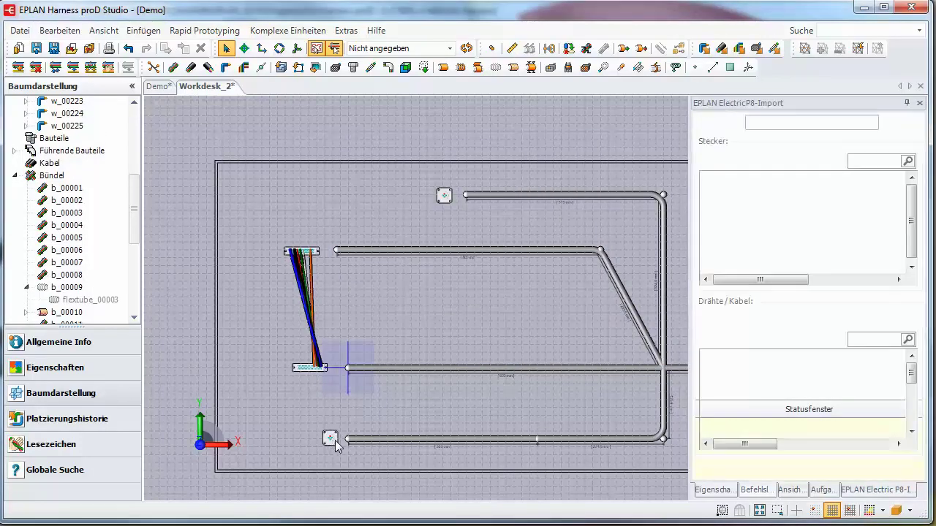
- Place connector C2 with all its linked parts beside the free right end of the upper bundle that branches off the main run
scroll(608, 287, "up", 5)
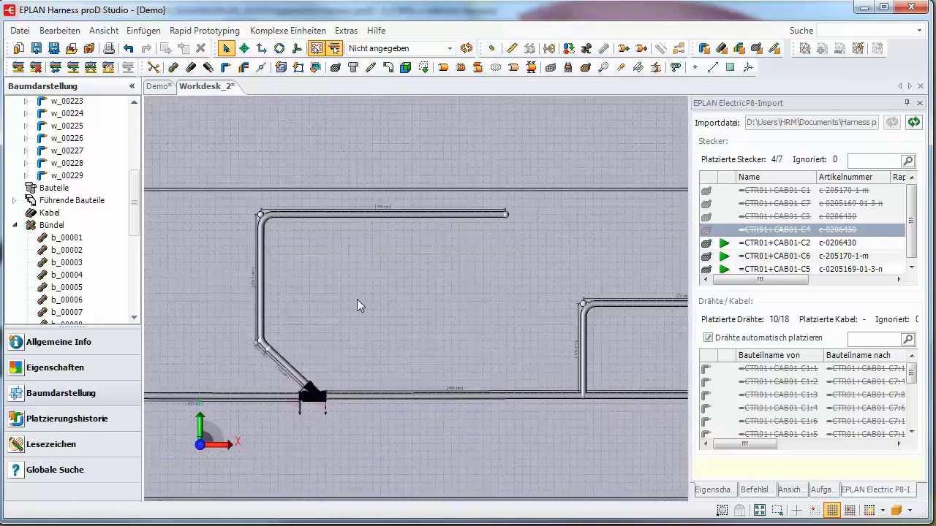
left_click(724, 243)
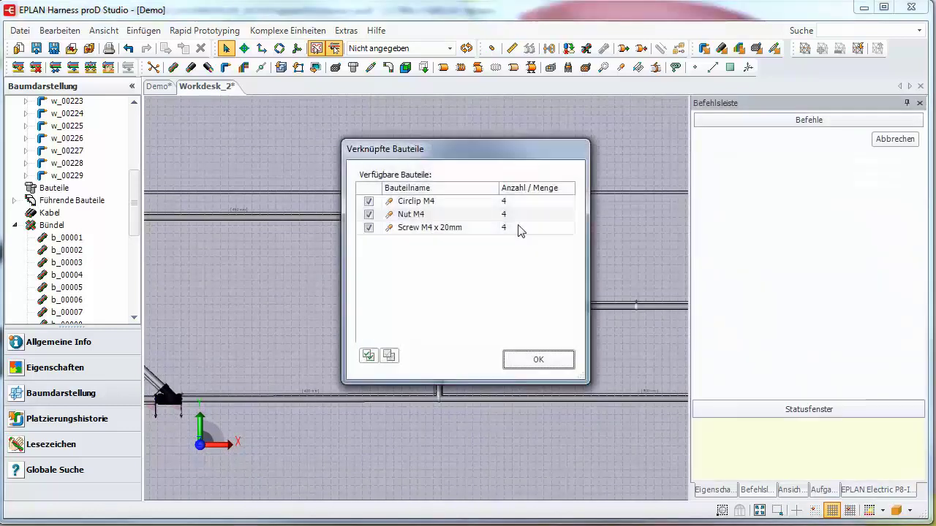
left_click(512, 363)
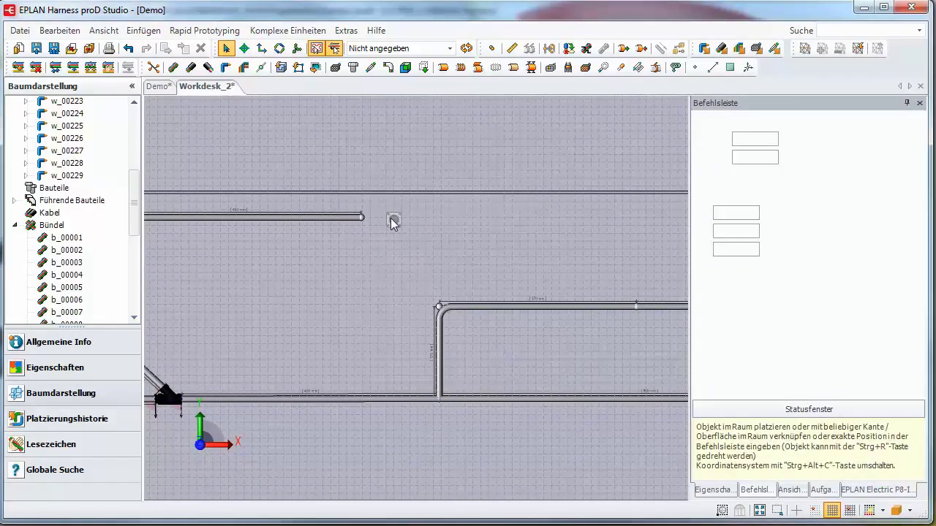
left_click(380, 218)
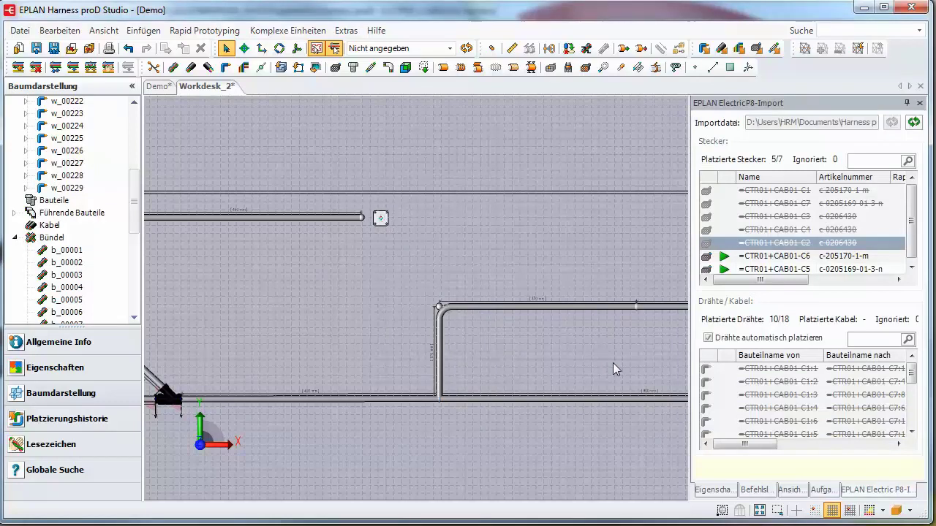
- Place connectors C6 and C5, rotated by 90°, beside the right ends of the red and orange covered bundles at the harness's far right
scroll(186, 358, "down", 3)
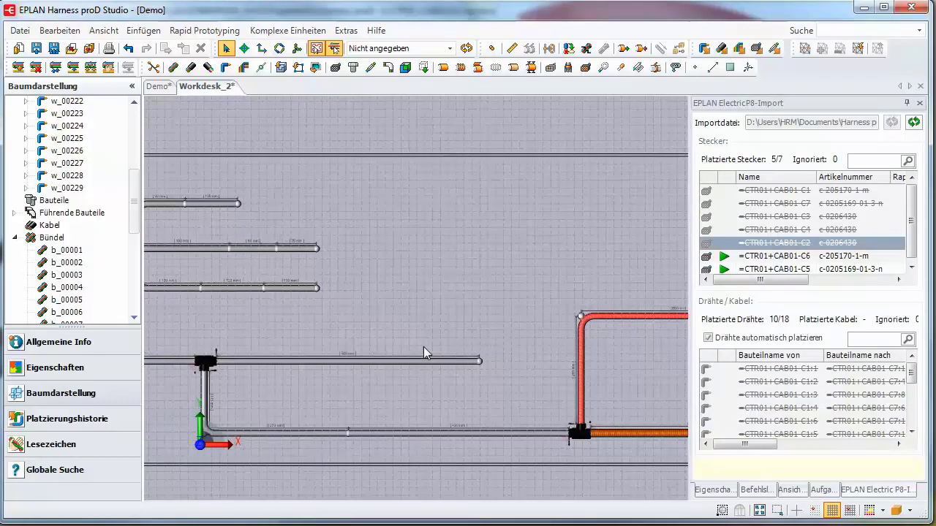
middle_click_drag(551, 354, 237, 347)
left_click(723, 256)
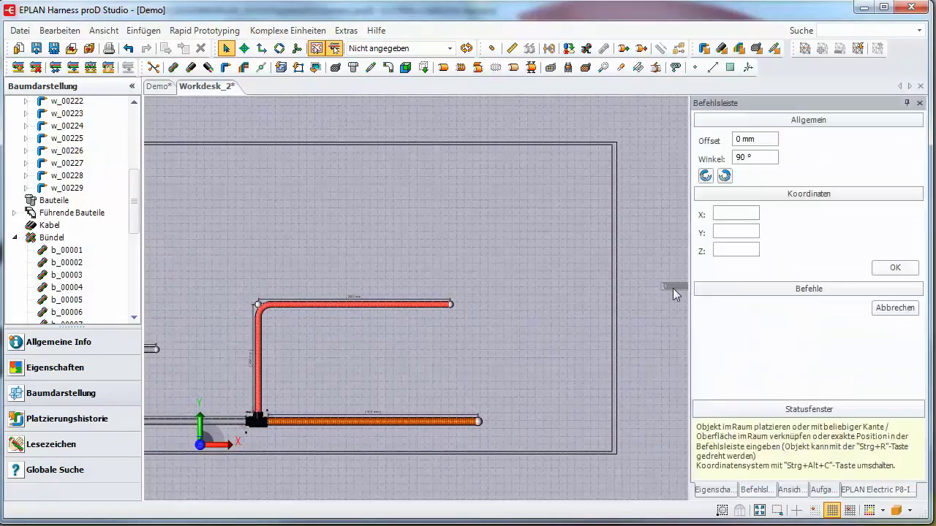
left_click(725, 175)
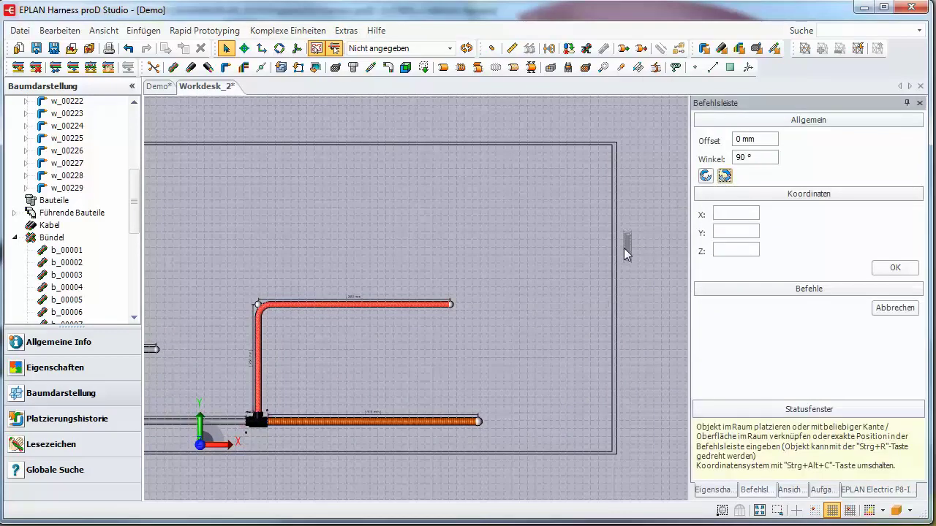
left_click(479, 305)
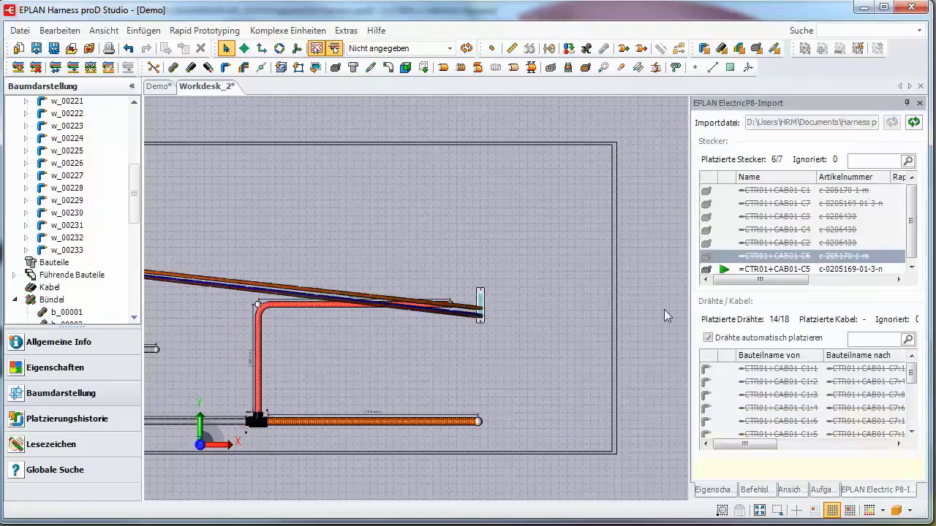
left_click(723, 270)
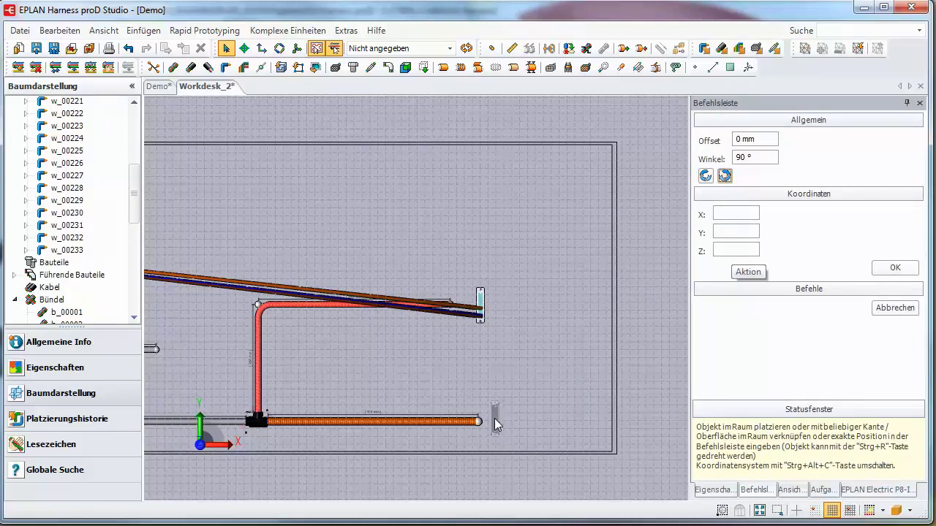
left_click(494, 420)
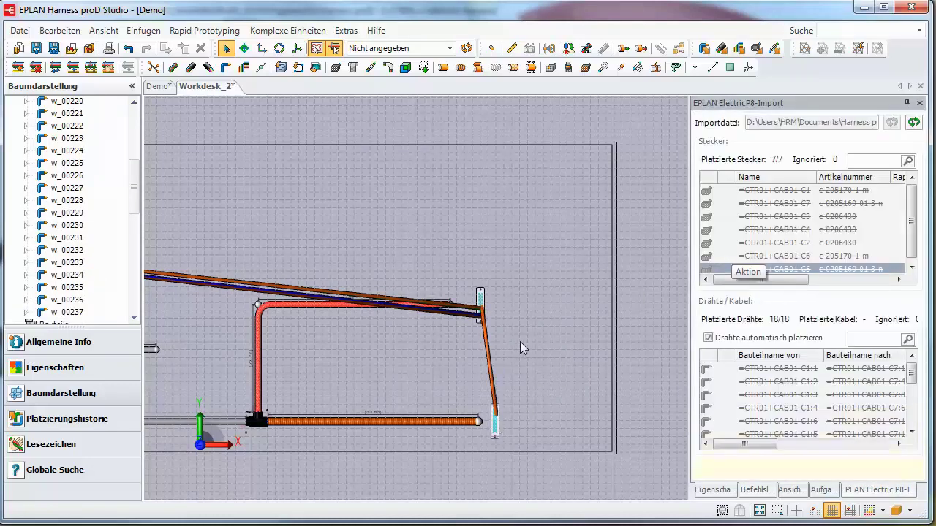
- Route all imported wires automatically through the bundles and export the harness data to EPLAN Electric P8
key("ctrl+0")
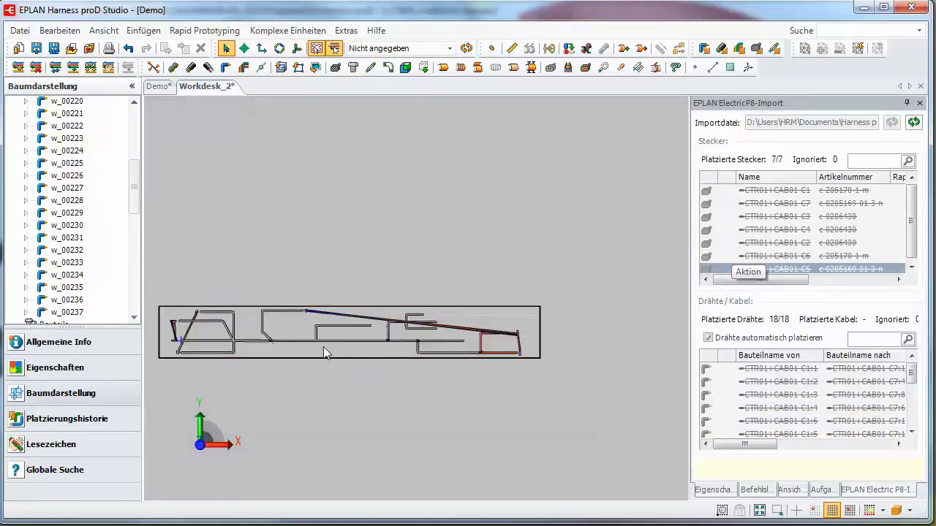
middle_click_drag(307, 345, 518, 327)
scroll(446, 314, "up", 4)
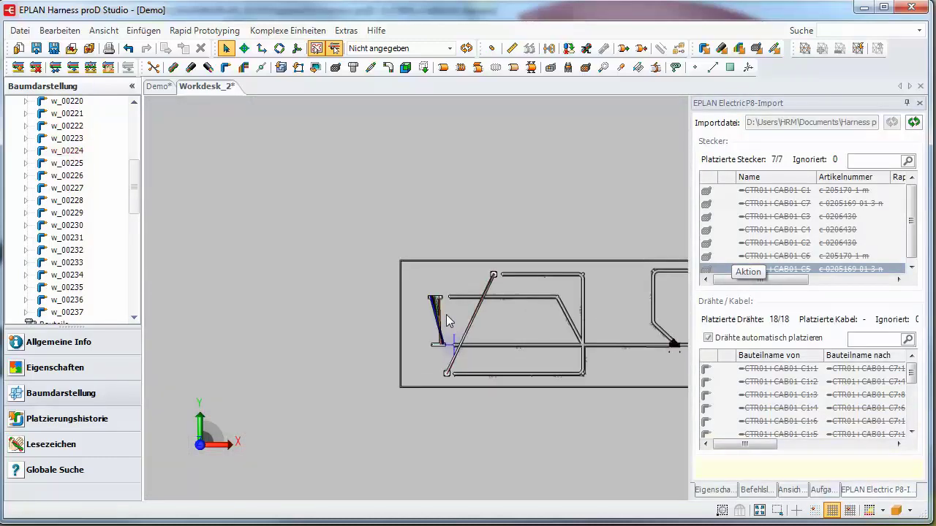
scroll(448, 317, "up", 3)
middle_click_drag(463, 319, 332, 308)
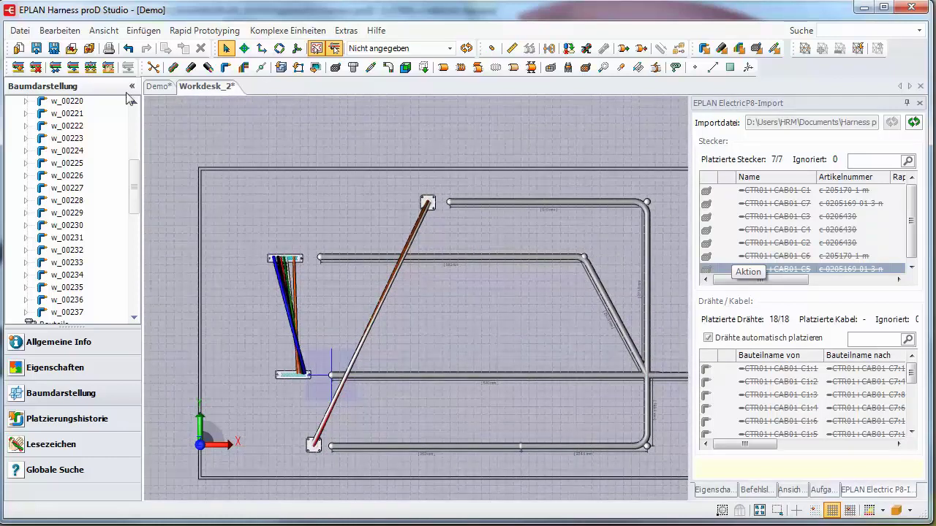
left_click(53, 73)
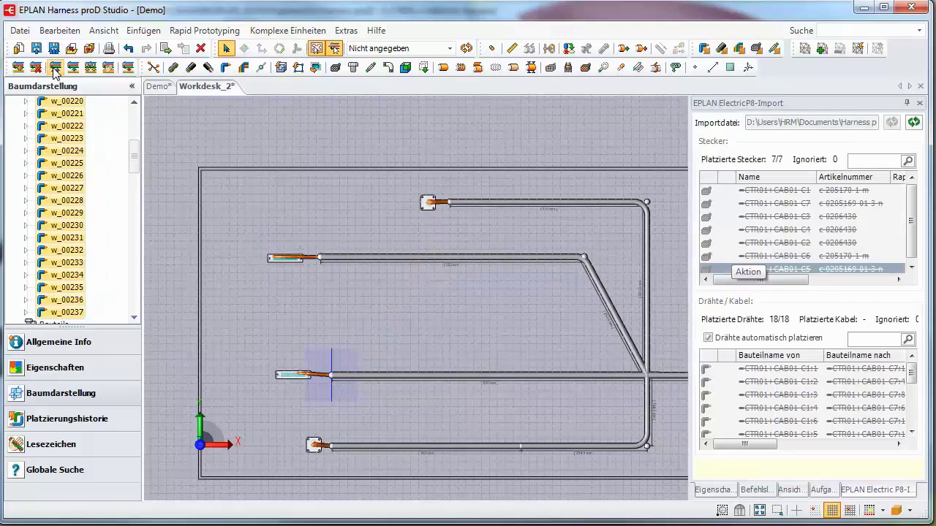
left_click(20, 30)
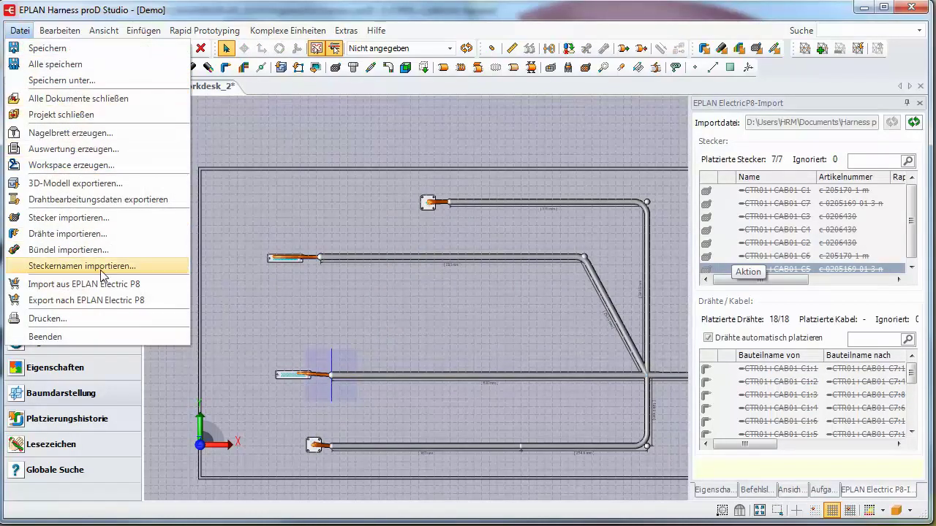
left_click(166, 309)
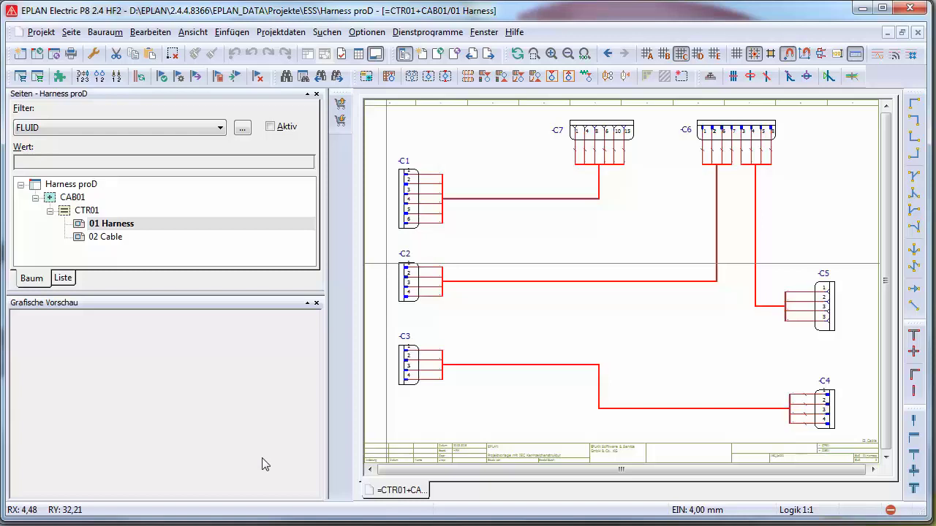
- In EPLAN Electric P8, check the length property of the BU 1,5 mm2 wire at pin 1 of connector C1
middle_click_drag(485, 215, 501, 214)
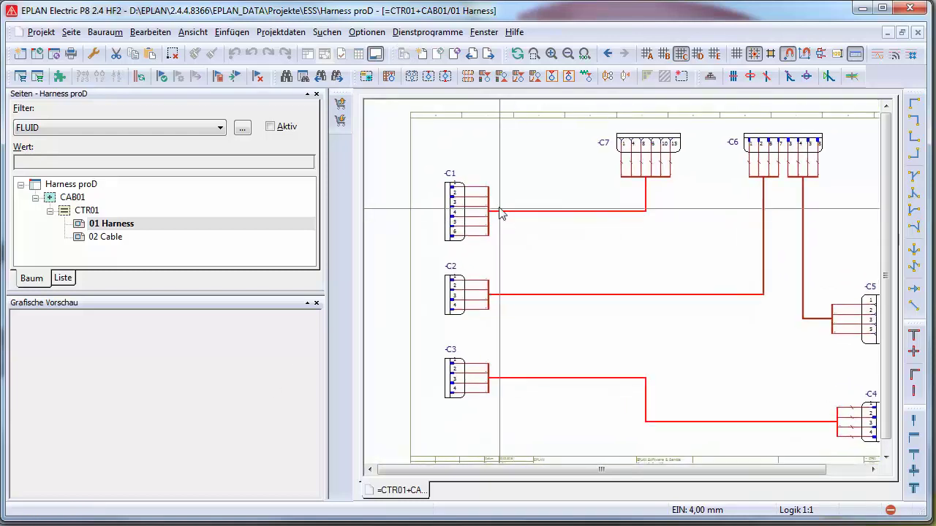
scroll(502, 213, "up", 5)
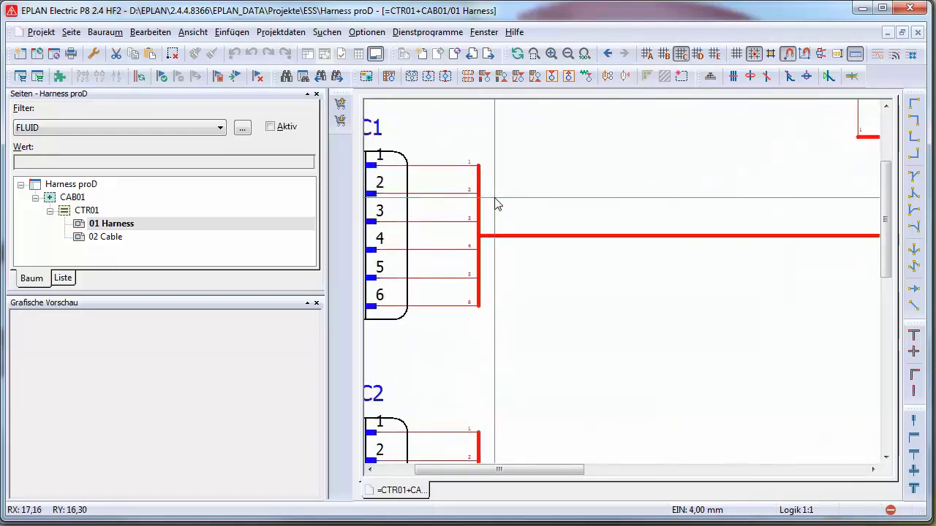
scroll(442, 183, "up", 3)
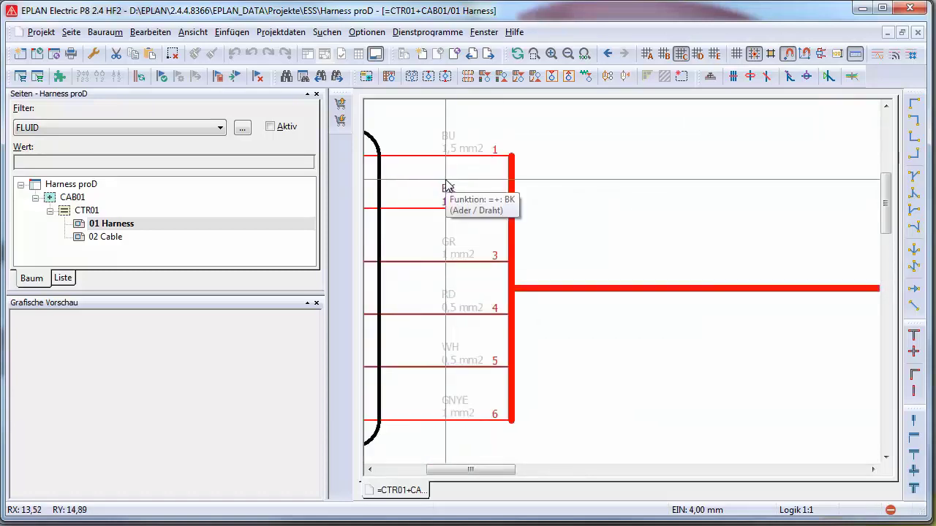
double_click(454, 149)
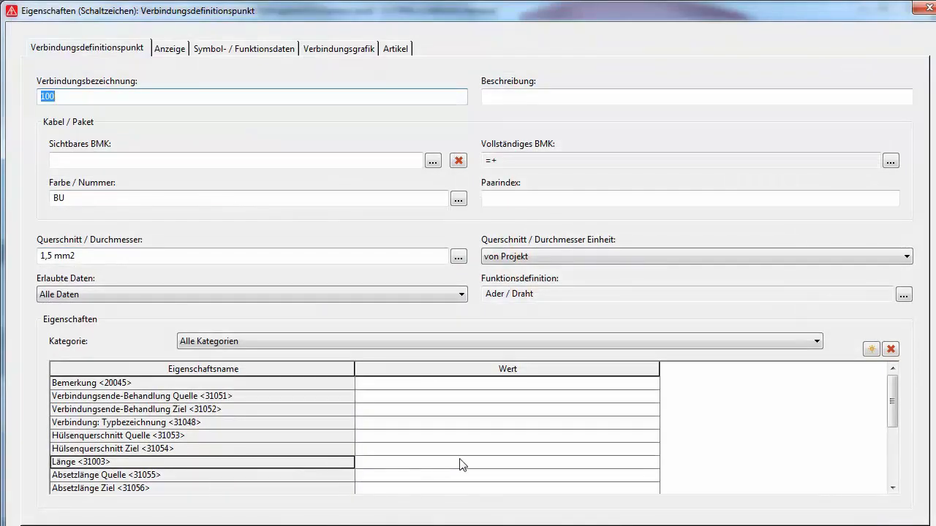
left_click(508, 474)
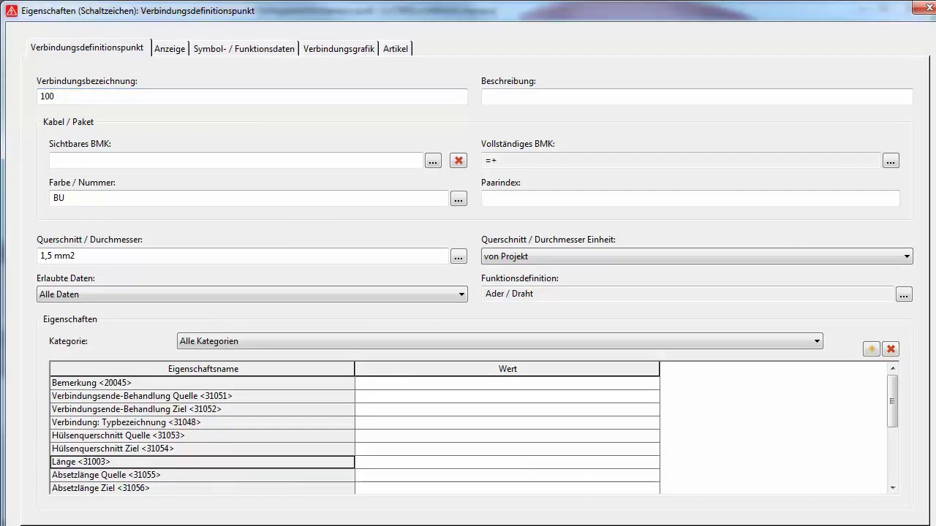
key("Return")
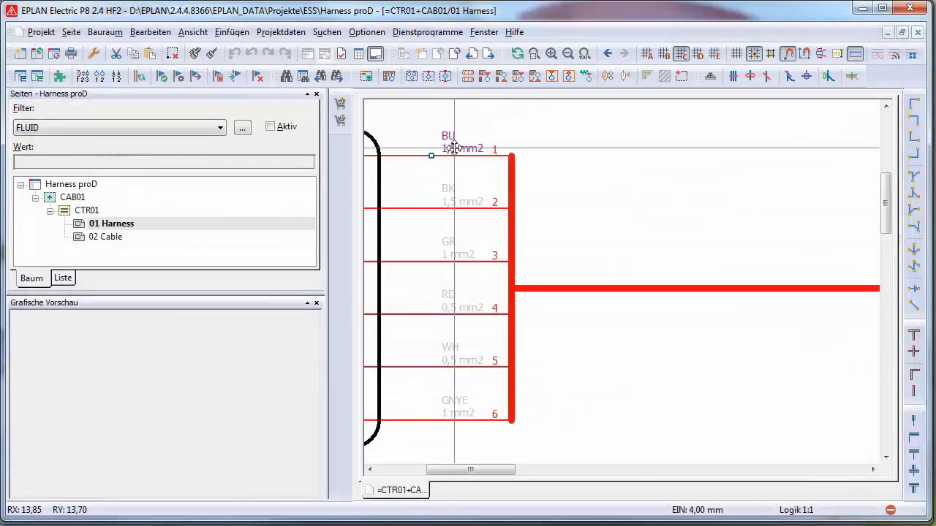
- Import P8-Import.hpdex into the schematic and check the length property of the BU wire at pin 1 of connector C1
left_click(341, 120)
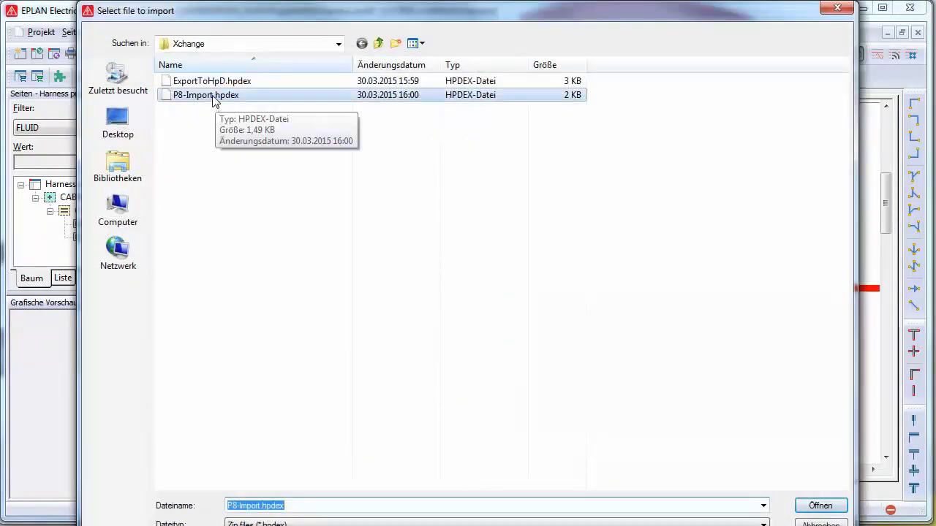
double_click(367, 108)
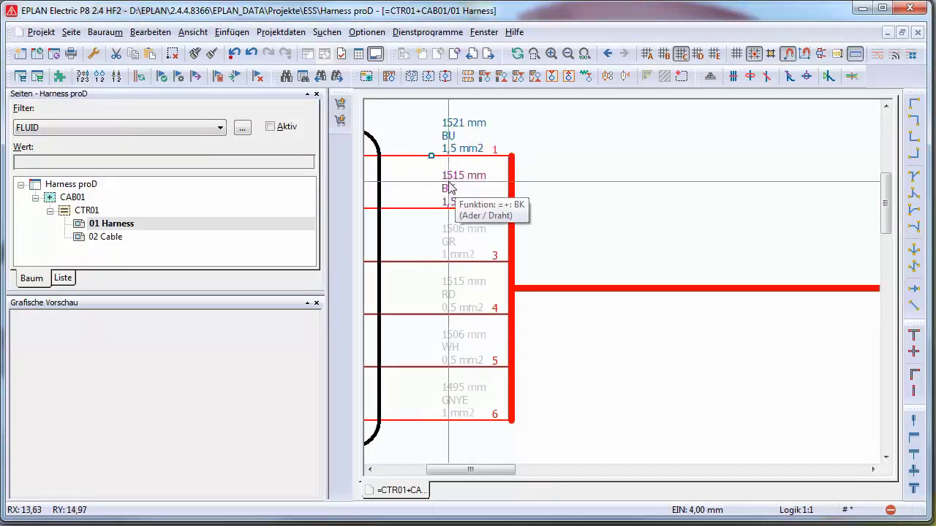
double_click(457, 126)
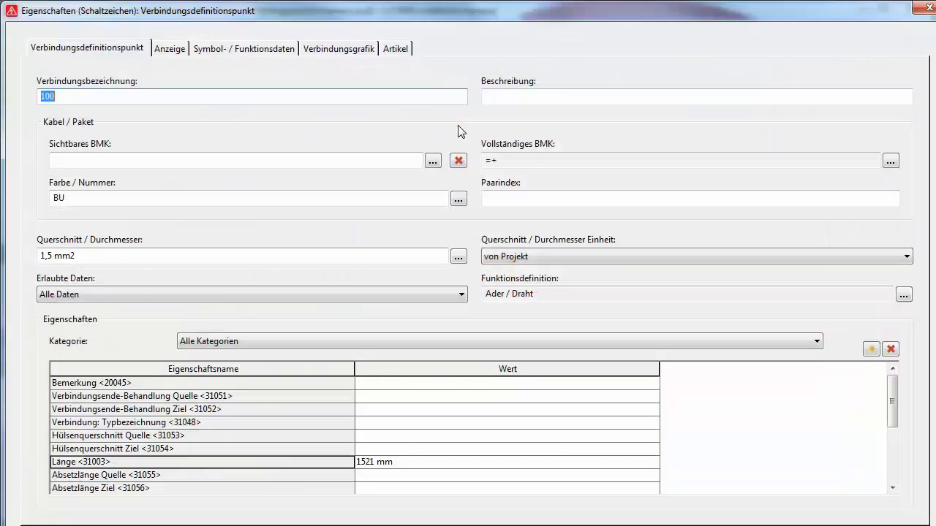
left_click(377, 467)
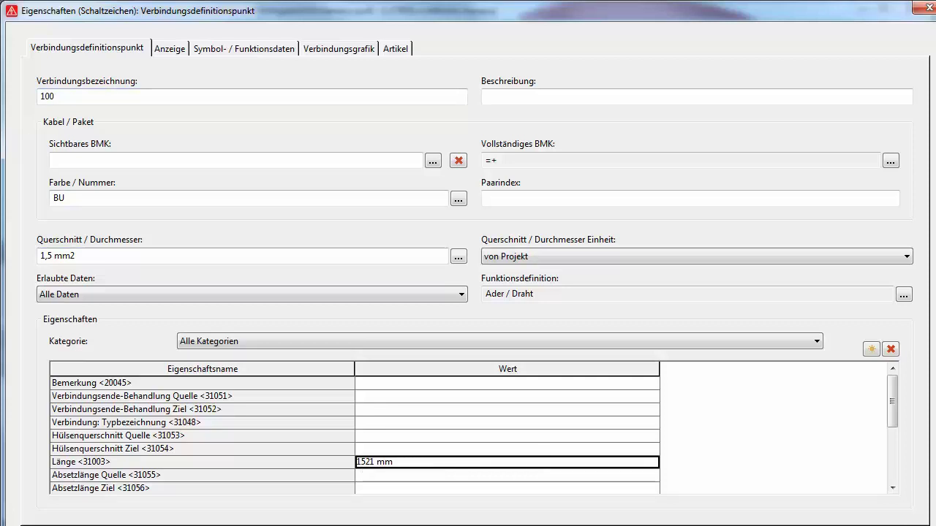
key("Return")
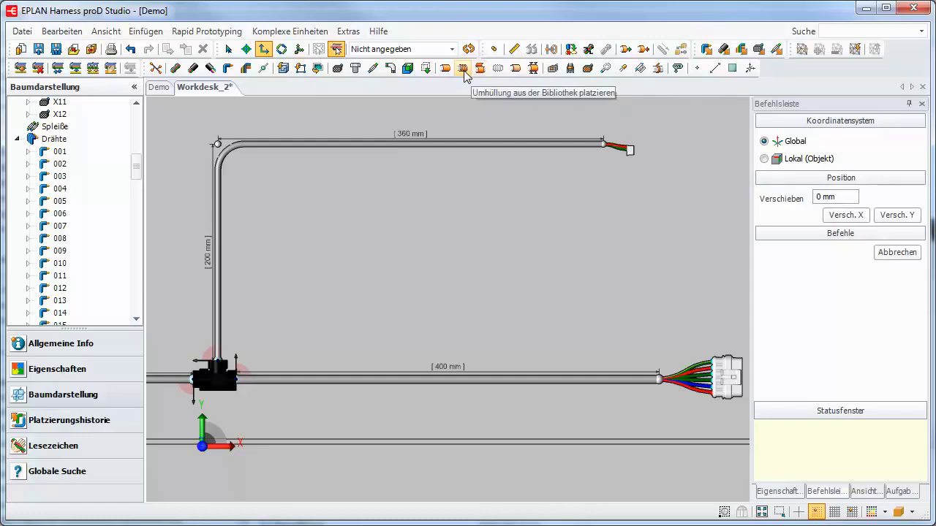
- In Harness proD, place the corrugated tube NW 4,5 from the library on the 400 mm bundle
left_click(499, 70)
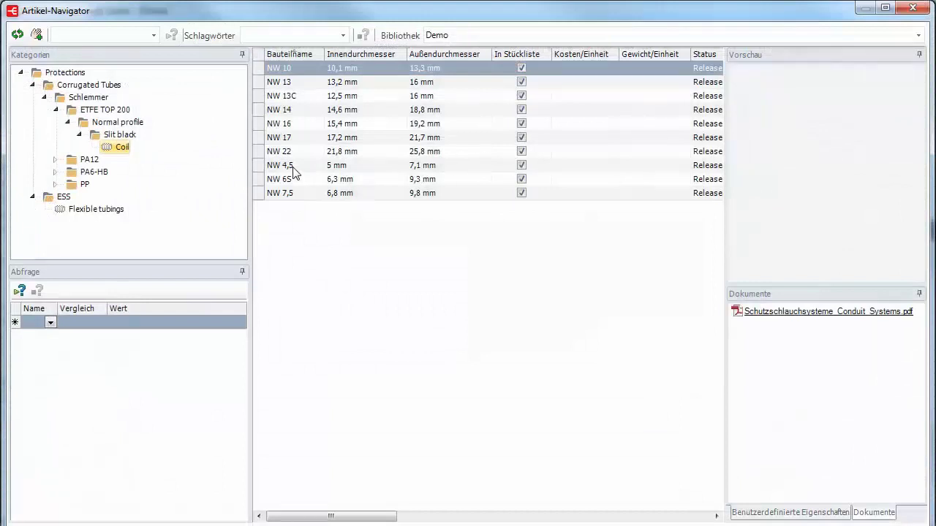
left_click(294, 167)
double_click(293, 167)
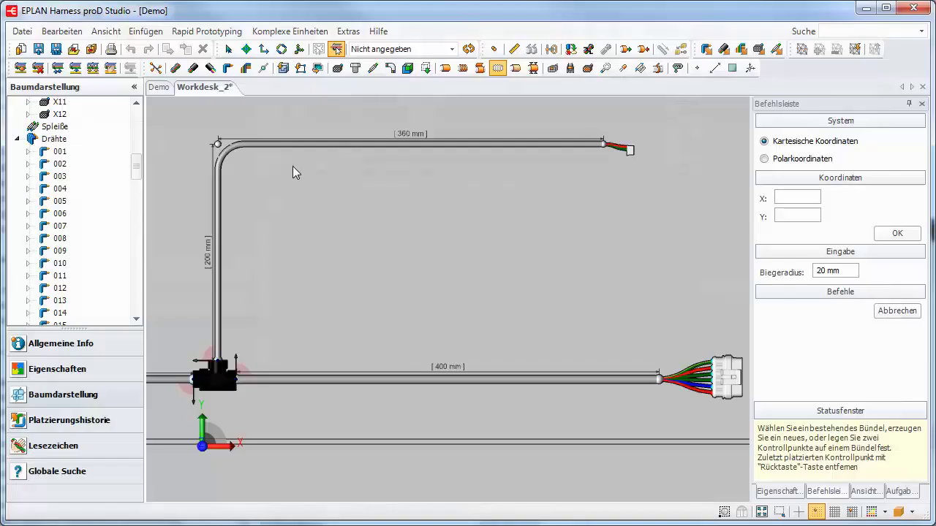
left_click(302, 380)
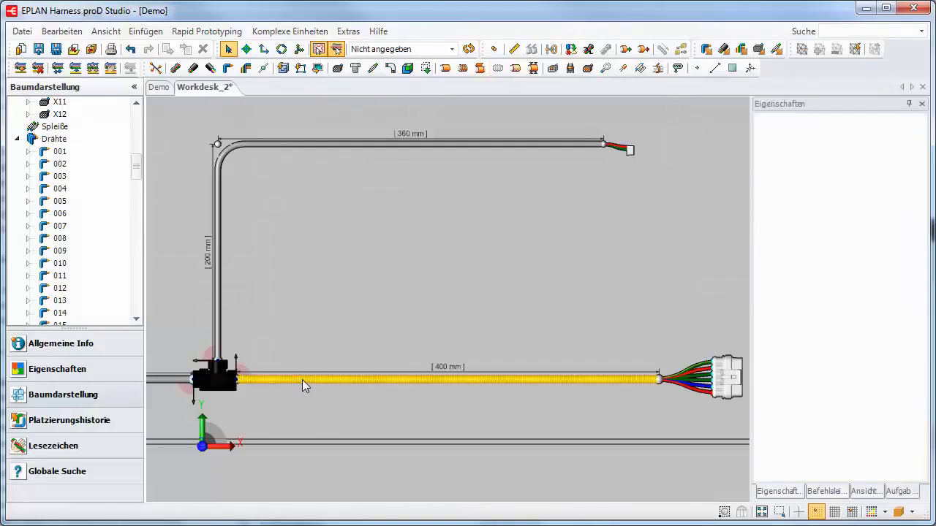
- Place the braided sleeve BS.000001 from the library on the curved bundle above and inspect the corrugated tube on the 400 mm bundle
left_click(516, 68)
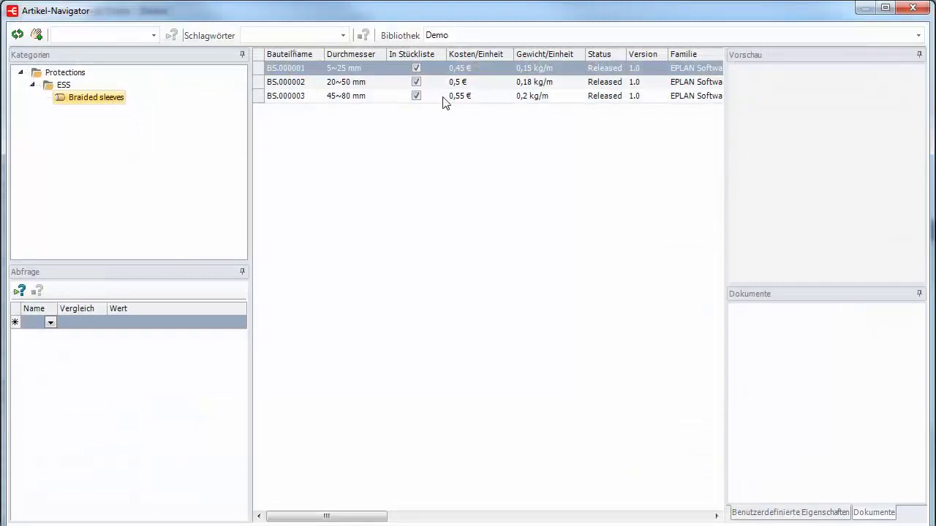
double_click(315, 71)
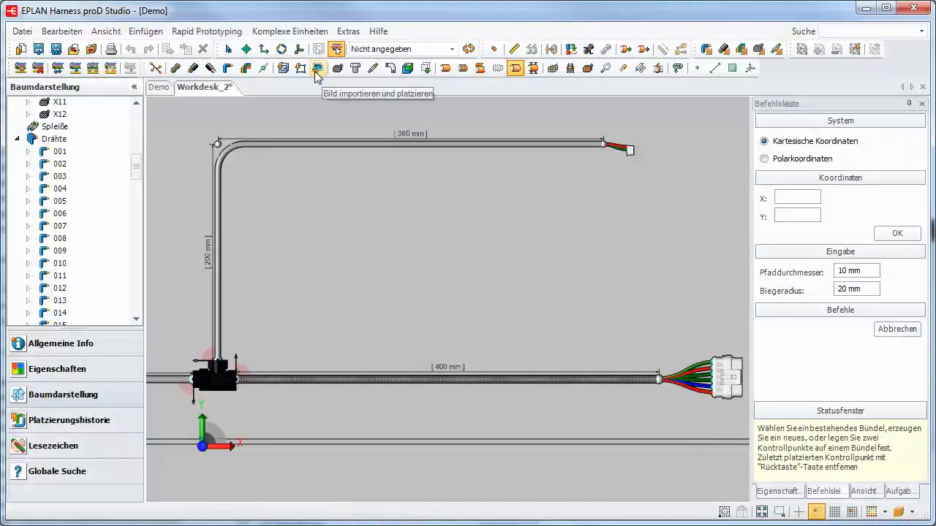
left_click(298, 145)
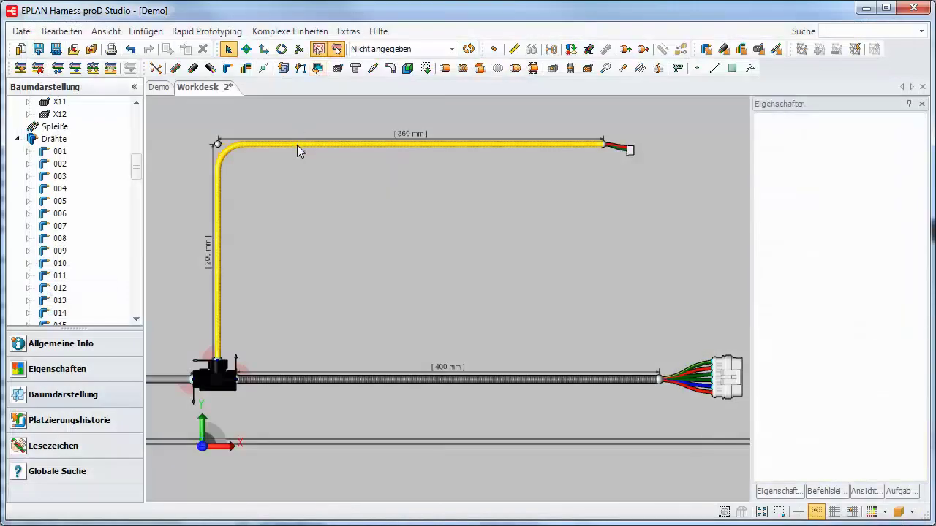
scroll(500, 395, "down", 1)
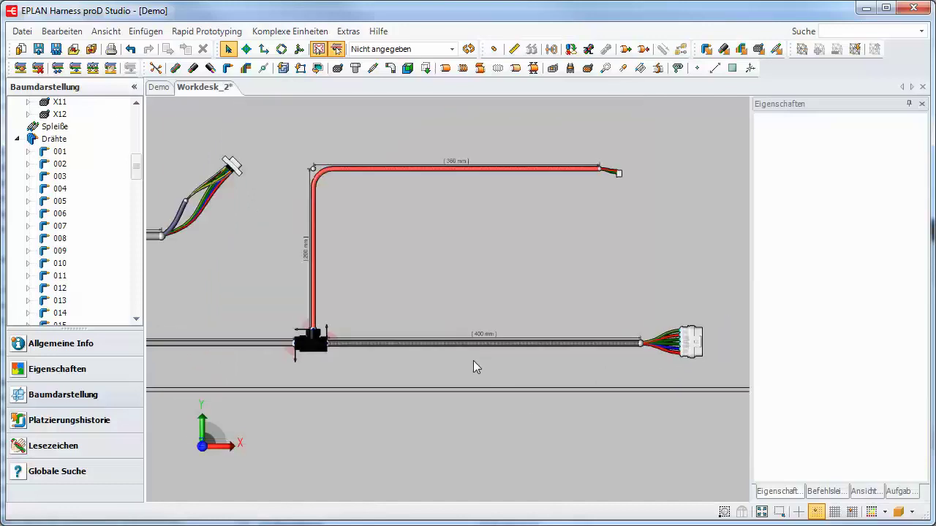
scroll(470, 361, "up", 4)
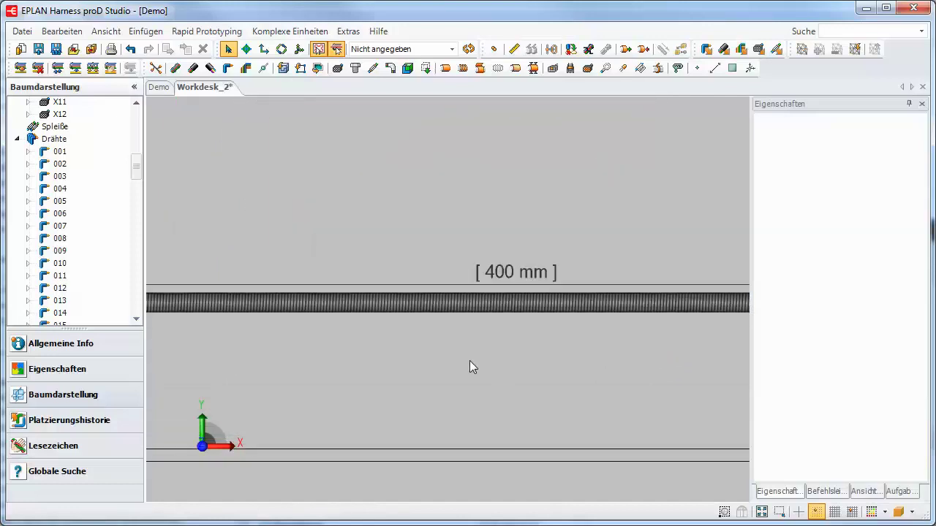
- Inspect the outer diameter, current fill level and inner diameter of the corrugated tube on the 400 mm bundle
left_click(523, 286)
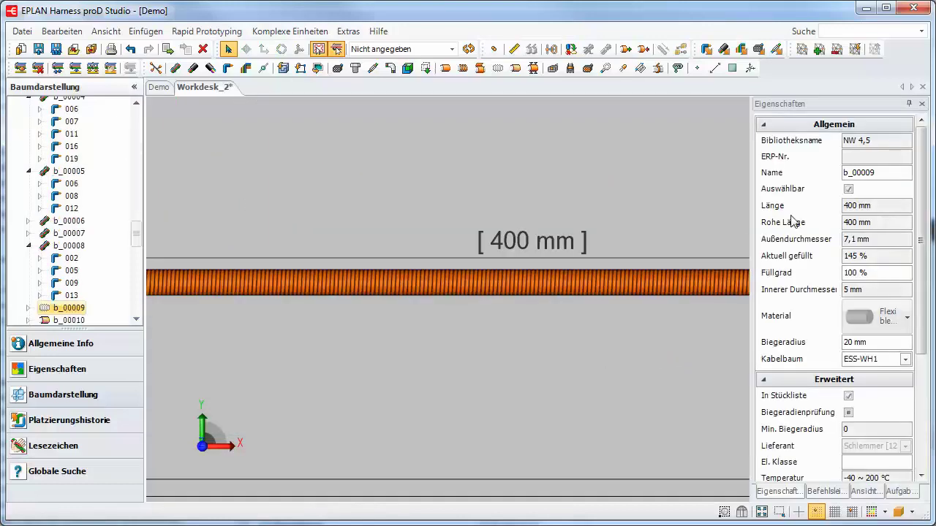
left_click_drag(884, 240, 835, 239)
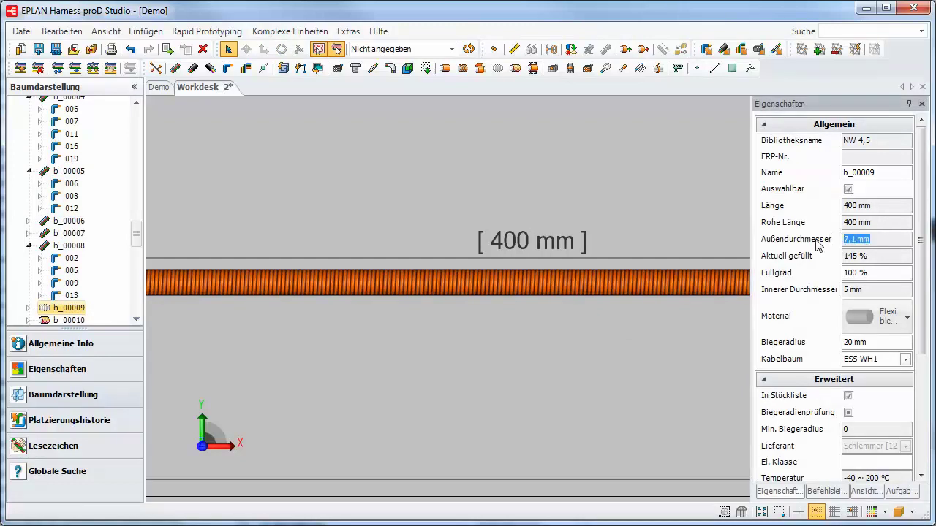
left_click(871, 256)
left_click_drag(870, 256, 843, 290)
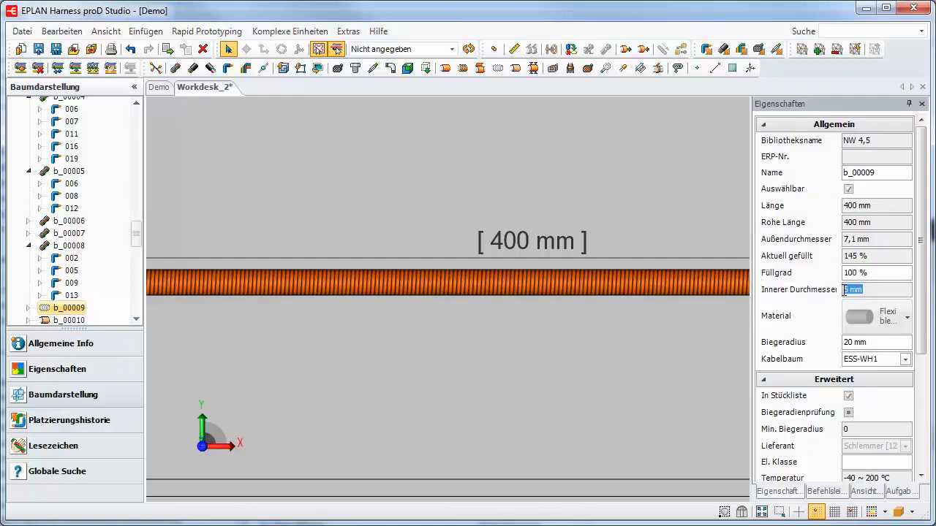
left_click(708, 323)
- Inspect the outer diameter, current fill level and diameter range of the braided sleeve on the 360 mm bundle
middle_click_drag(555, 218, 567, 408)
scroll(549, 363, "down", 4)
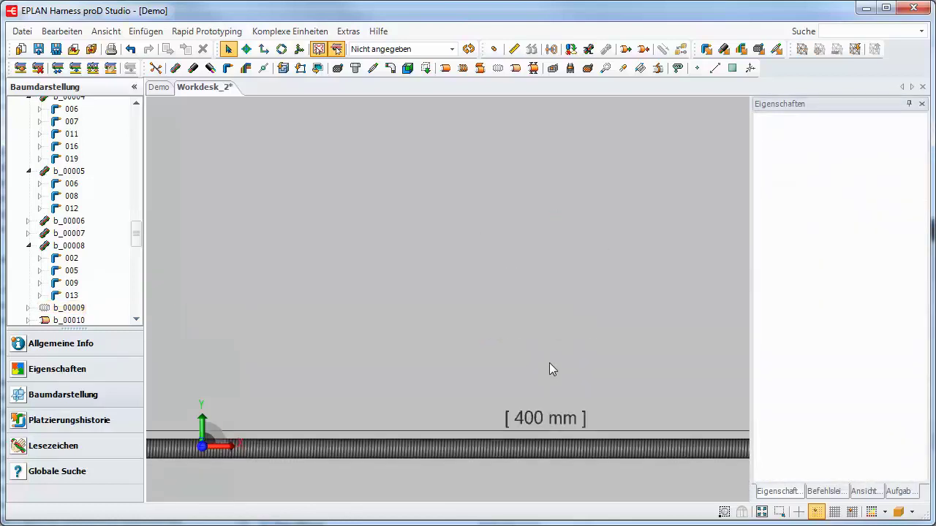
middle_click_drag(417, 146, 385, 311)
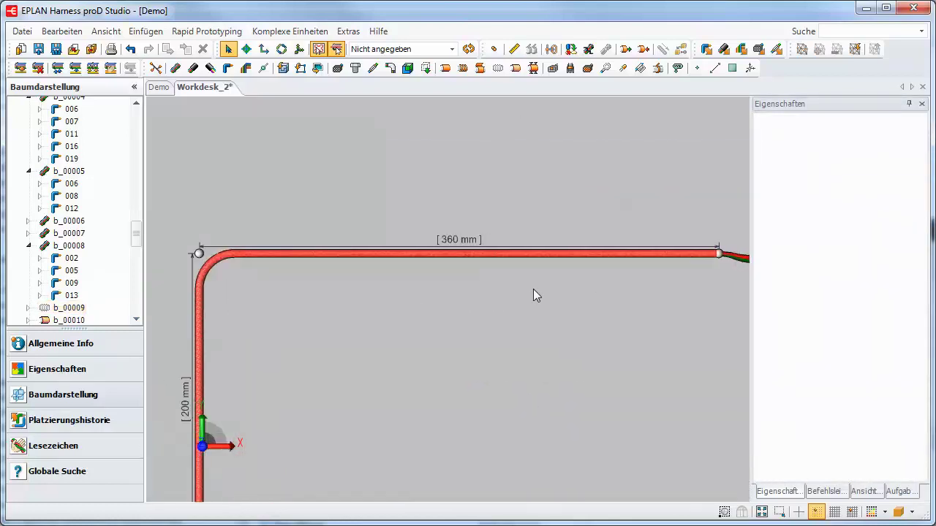
scroll(529, 290, "up", 4)
left_click(488, 178)
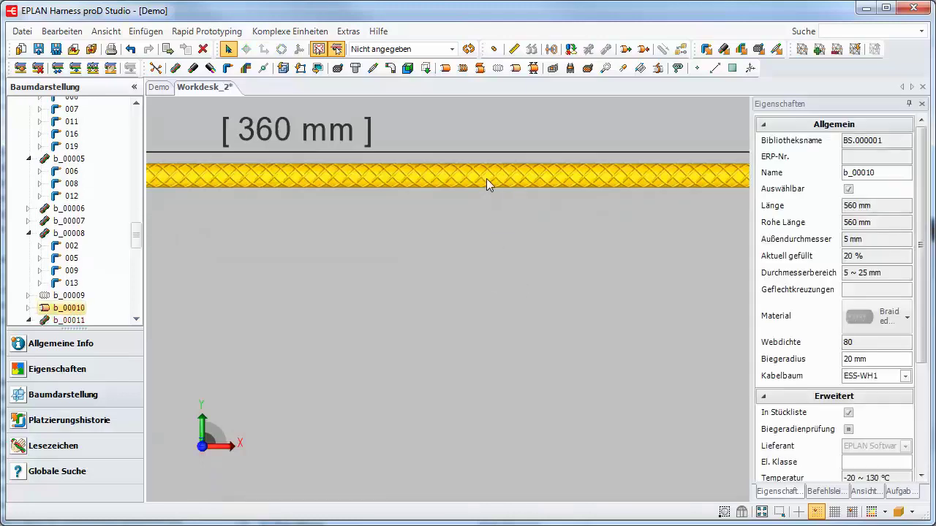
left_click(874, 241)
left_click_drag(874, 241, 836, 246)
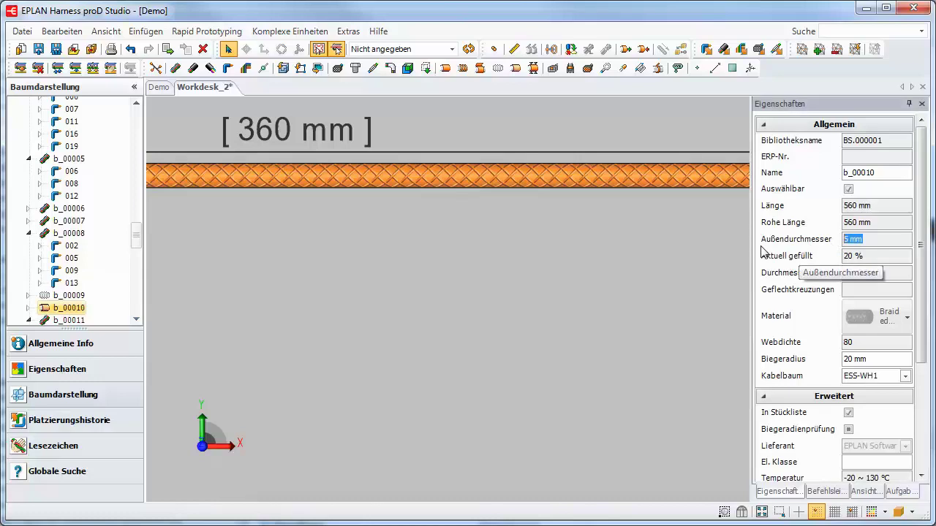
left_click(841, 256)
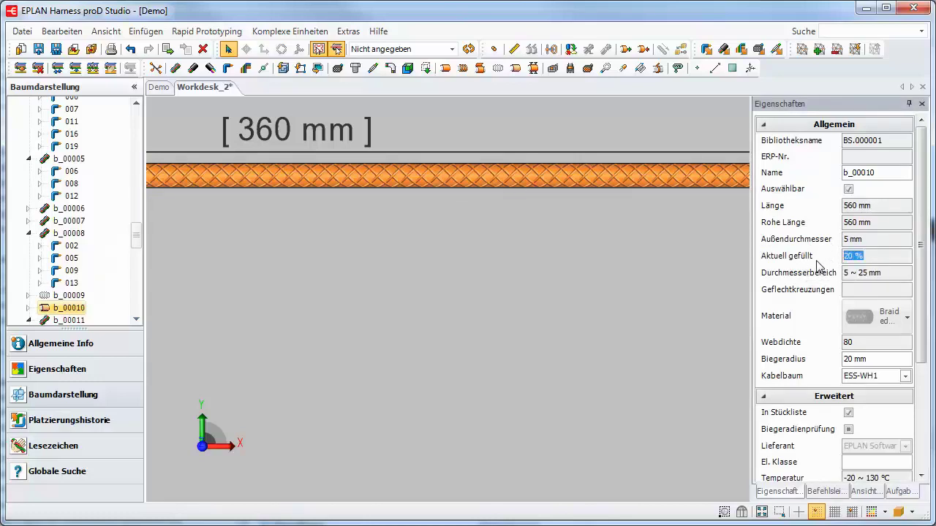
double_click(872, 272)
left_click(872, 272)
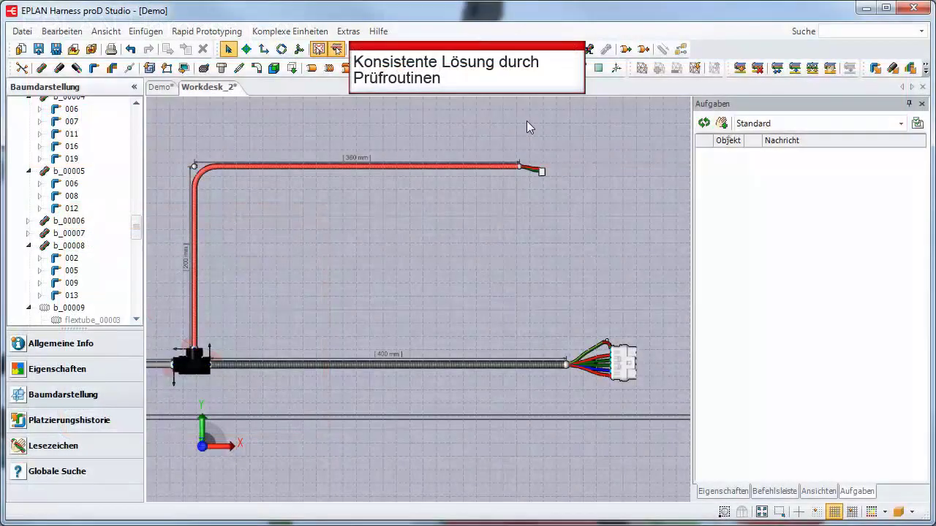
- Review the Standard check configuration with Biegeradienprüfung and Durchmesserprüfung enabled, and run the checks
left_click(917, 124)
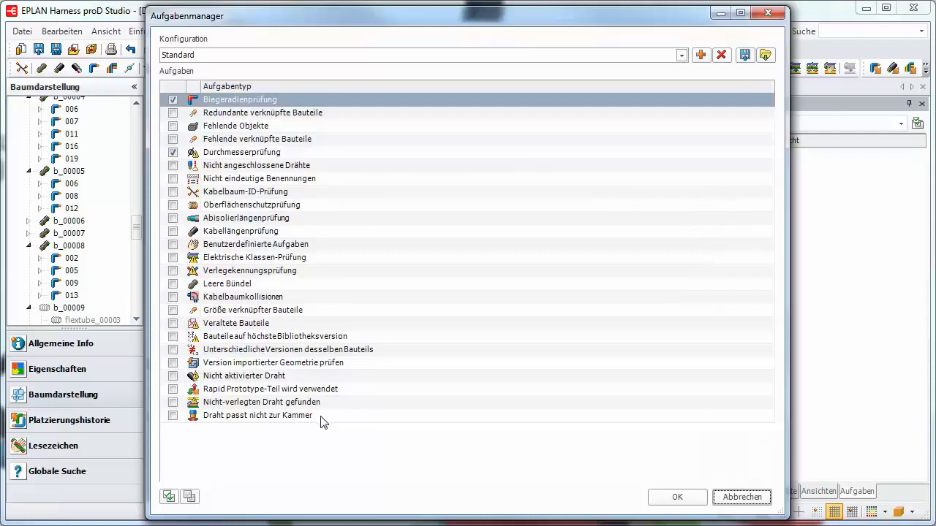
left_click(677, 502)
left_click(703, 123)
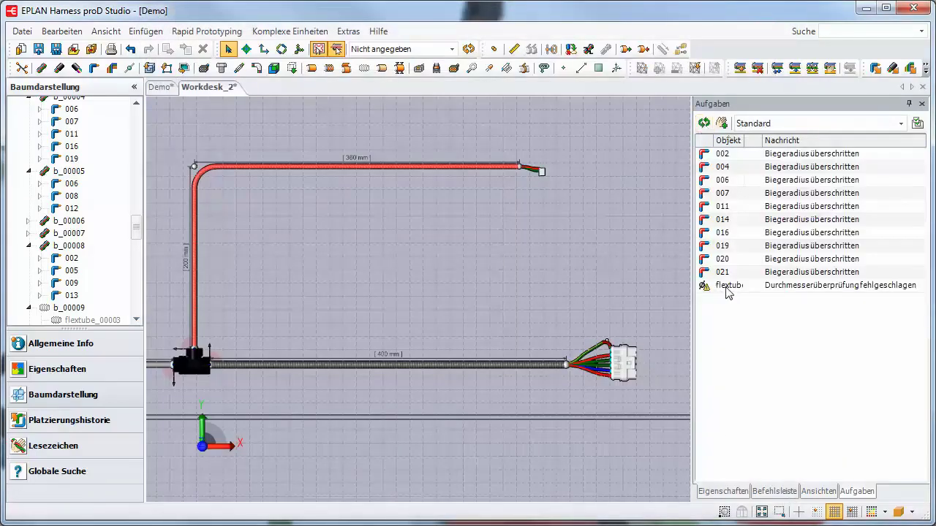
- Locate the corrugated tube from the failed diameter check and inspect its properties and current fill level
left_click(730, 286)
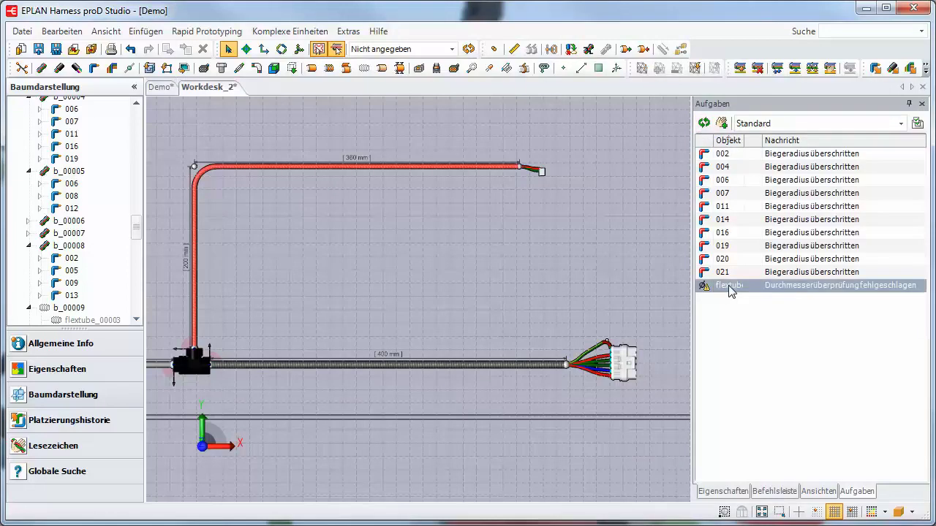
double_click(730, 290)
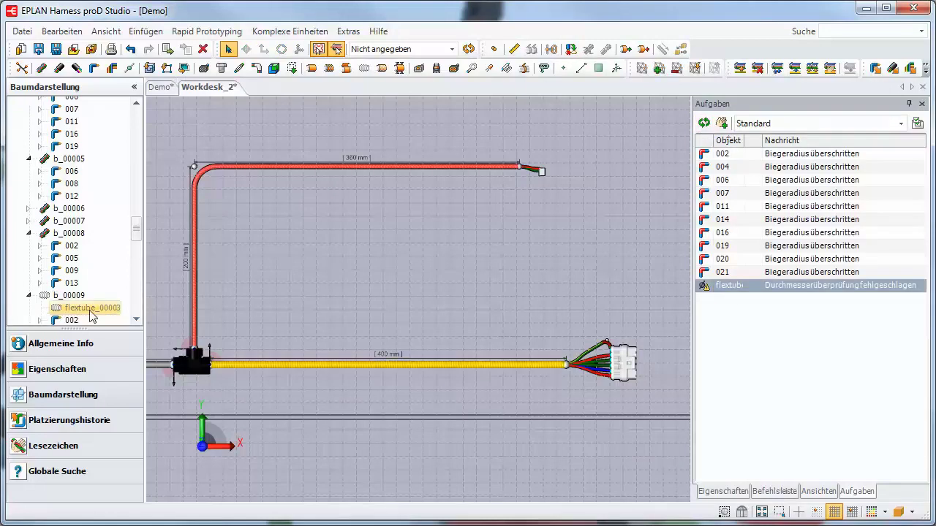
left_click(718, 492)
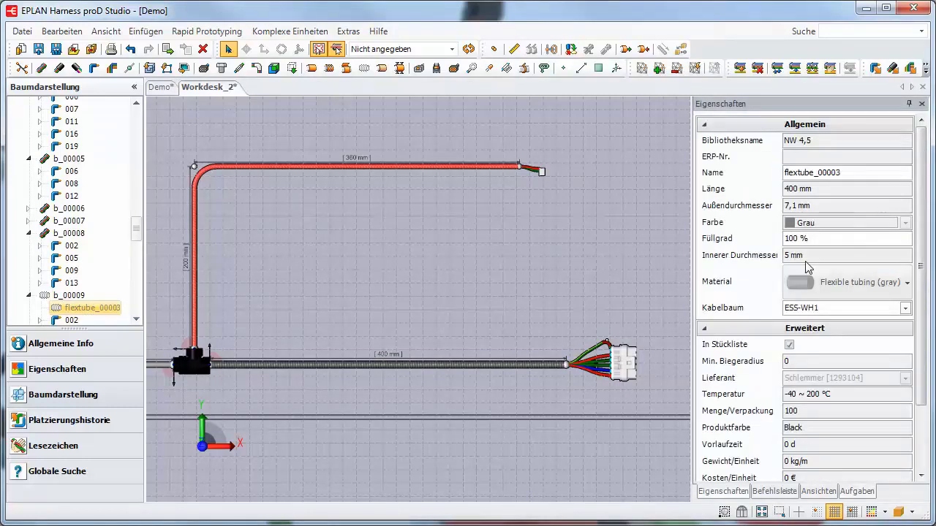
left_click(489, 366)
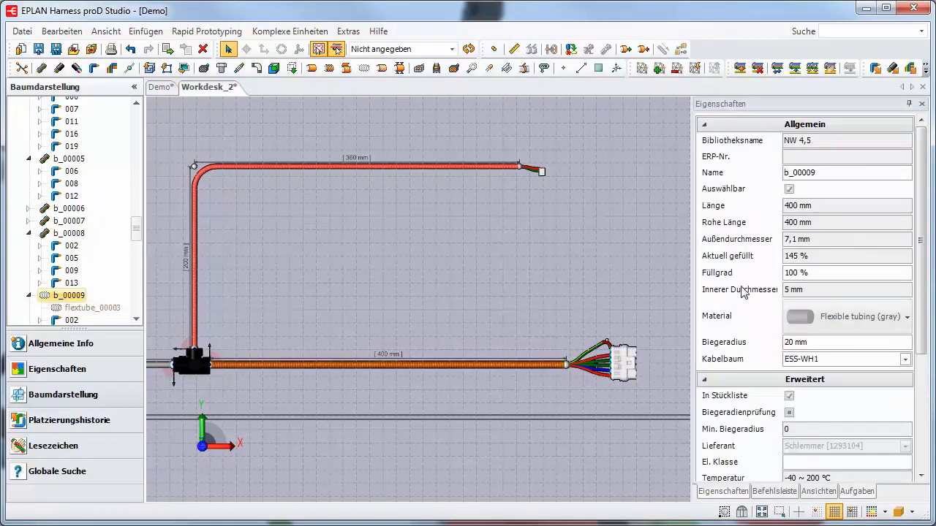
left_click_drag(809, 258, 787, 258)
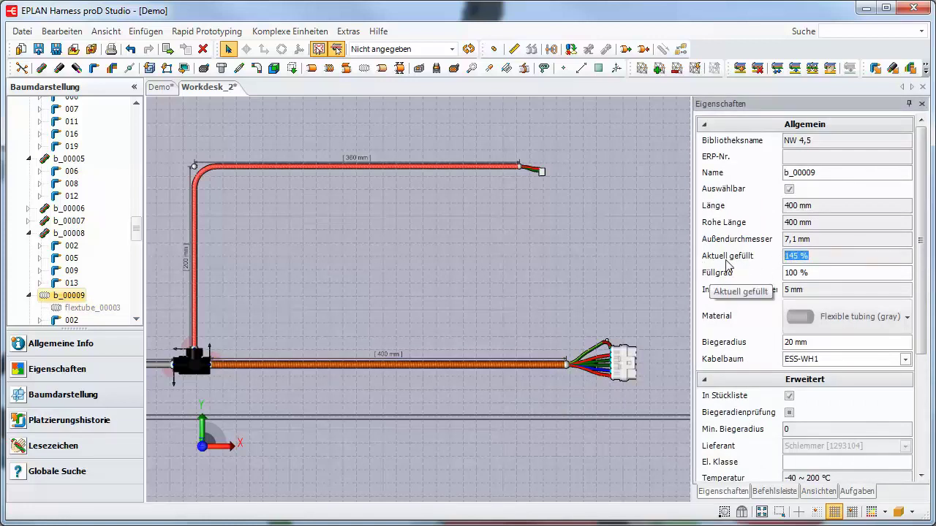
- Replace the corrugated tube on the 400 mm bundle with NW 10, filtering the library by Max. Durchmesser >= 10,1 mm
left_click(499, 368)
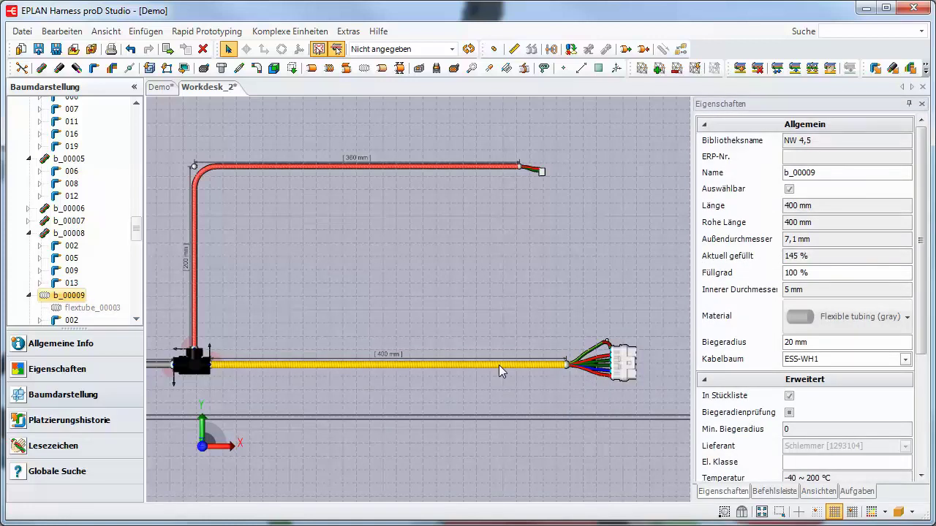
right_click(499, 365)
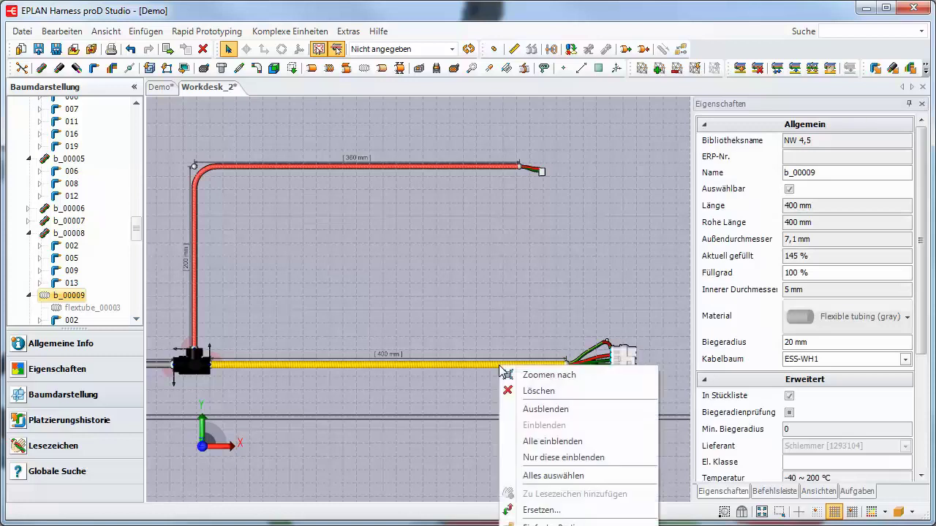
left_click(537, 511)
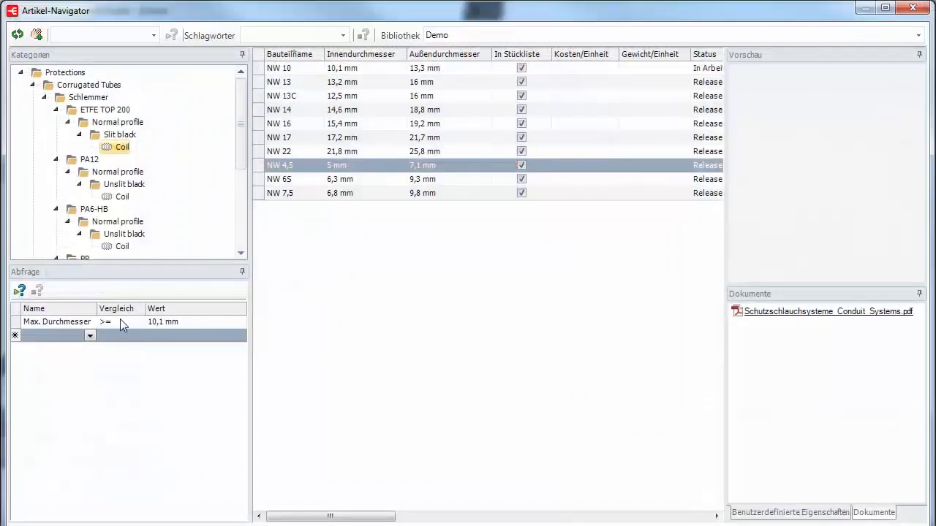
left_click(19, 291)
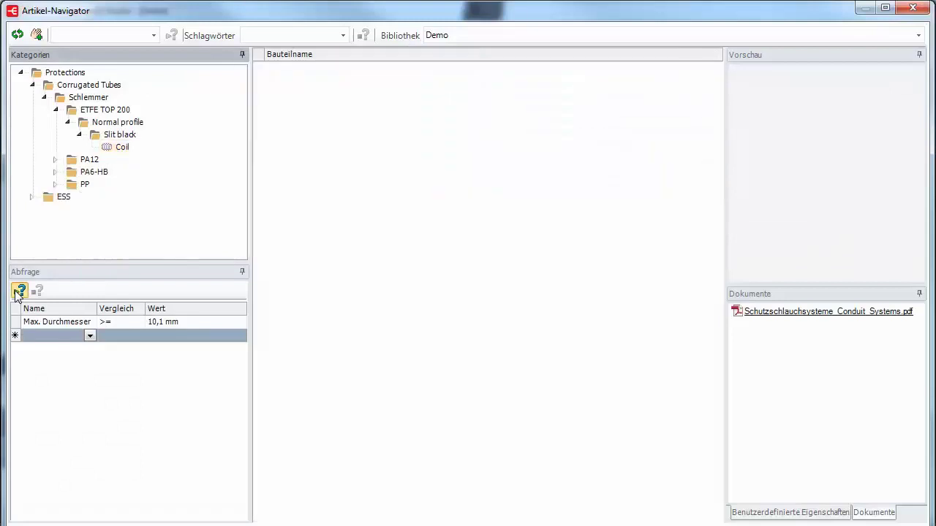
double_click(285, 69)
- Inspect the current fill level of the NW 10 corrugated tube and rerun the Standard checks
left_click(345, 364)
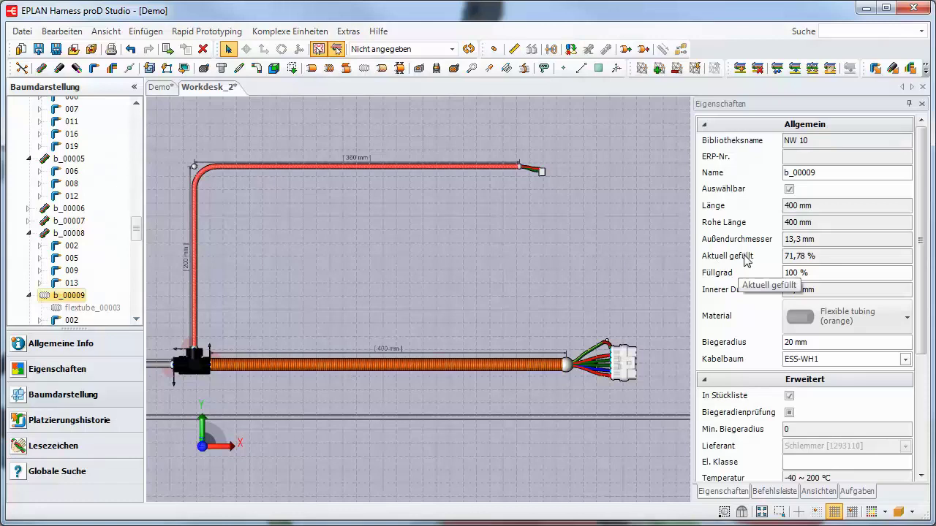
left_click_drag(817, 256, 782, 257)
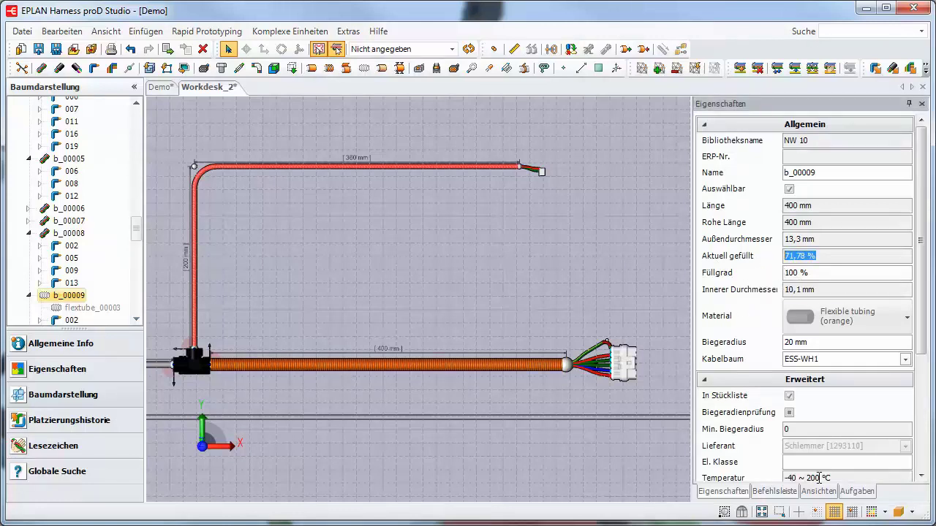
left_click(856, 492)
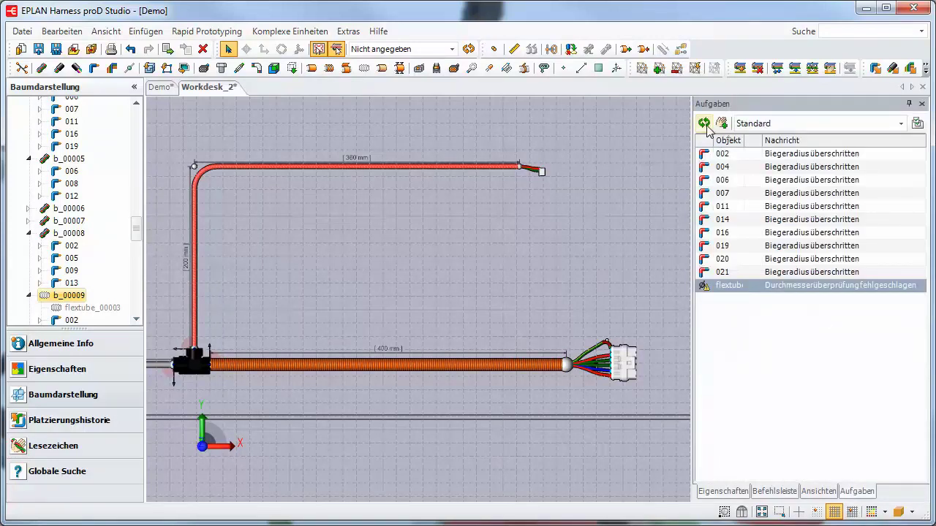
left_click(704, 124)
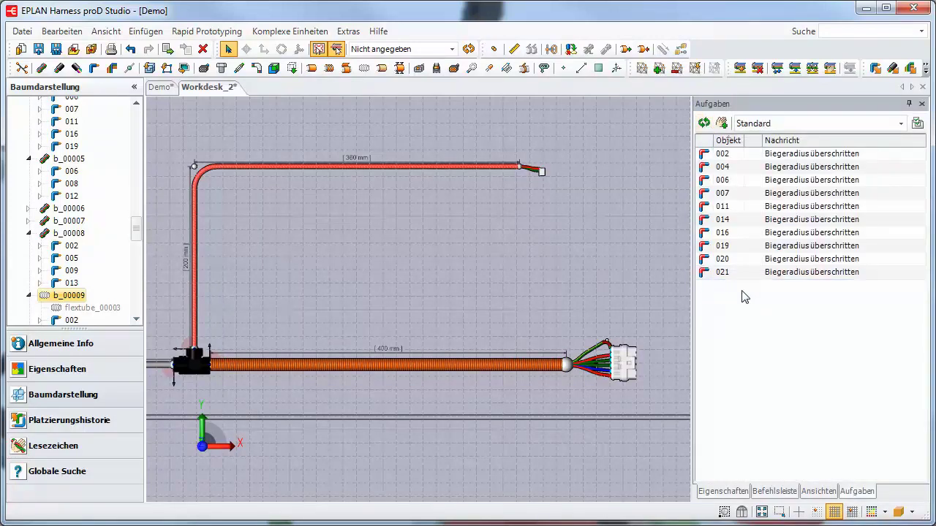
- Move the control point of wire 002 near the connector down and away from it to ease the bend, and rerun the checks
double_click(785, 155)
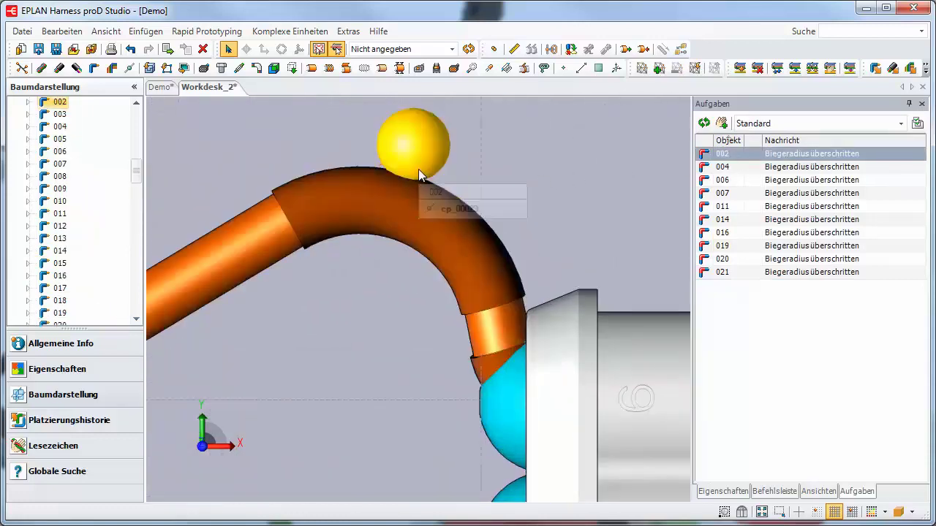
scroll(419, 168, "down", 3)
scroll(422, 170, "down", 2)
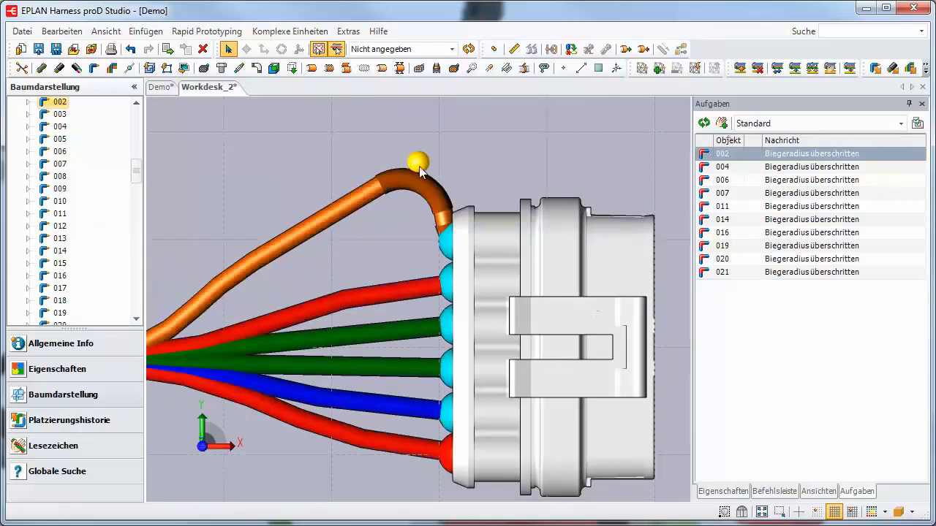
left_click(417, 163)
left_click_drag(419, 166, 363, 241)
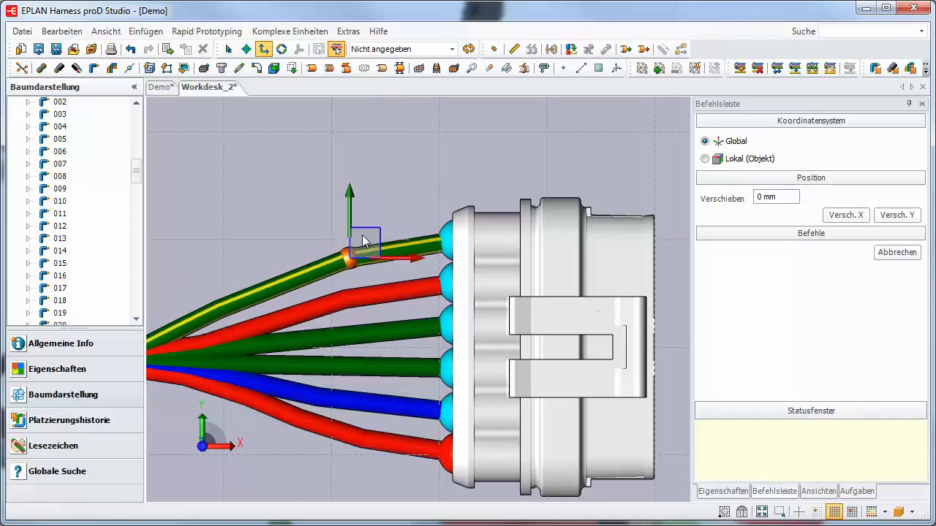
left_click(389, 181)
left_click(857, 492)
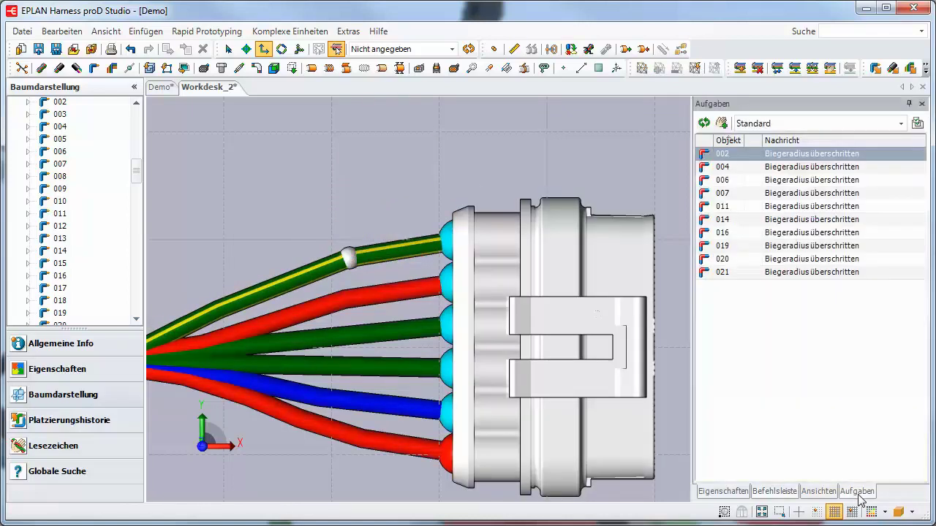
left_click(705, 124)
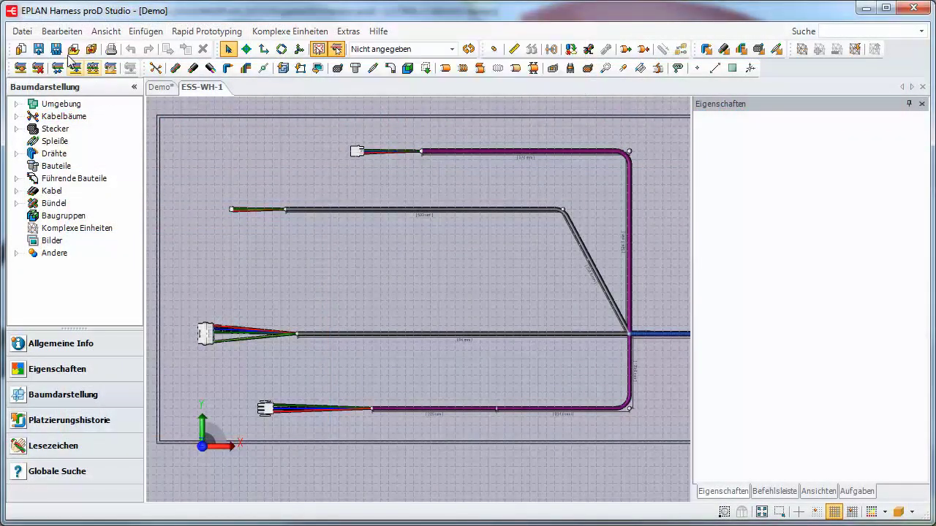
- Derive a new nailboard with the default name and the empty standard template, enabling Steckertabellen platzieren in the derivation settings
left_click(29, 33)
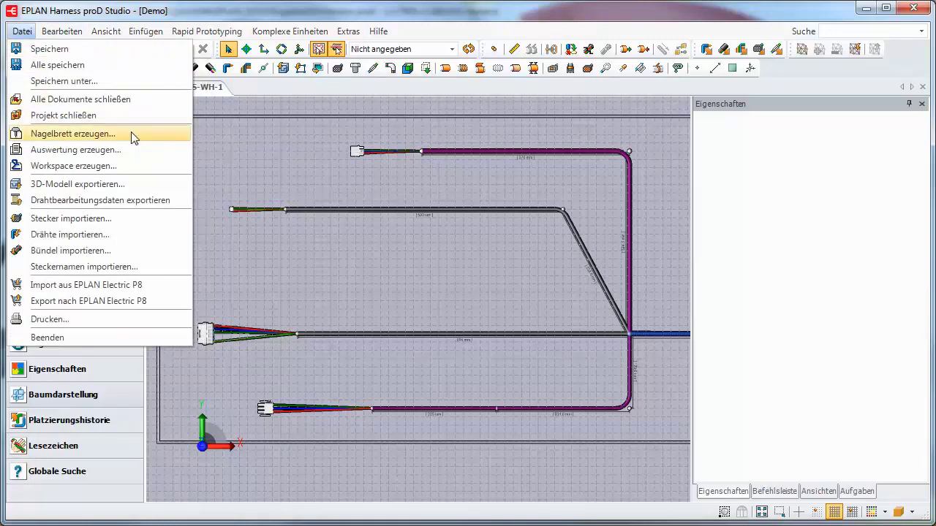
left_click(134, 138)
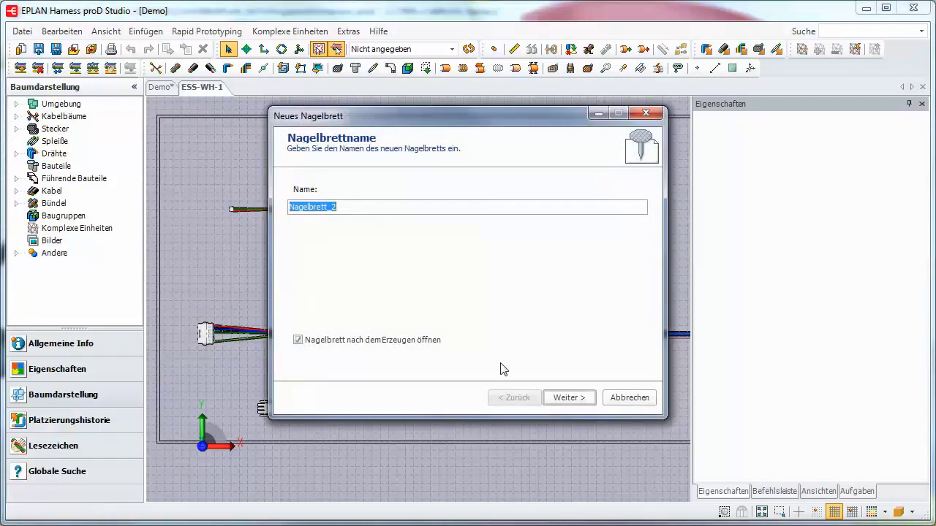
left_click(567, 397)
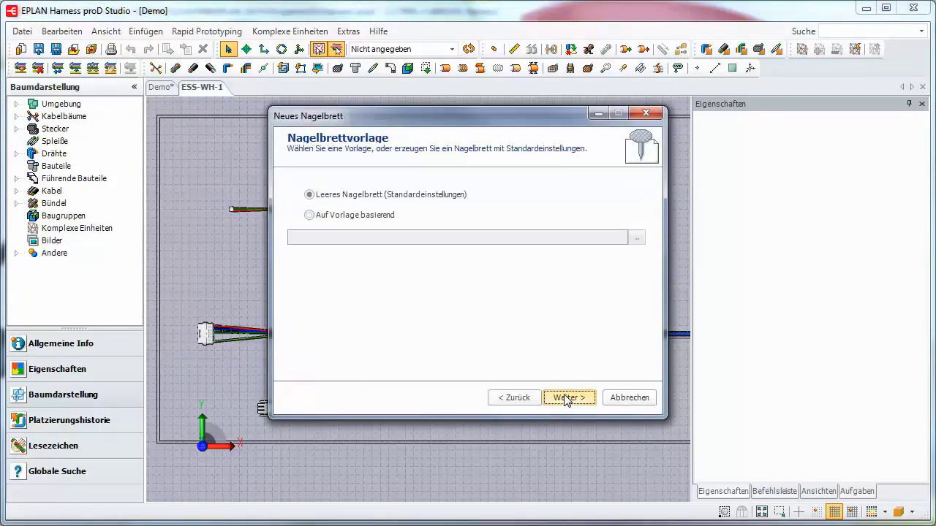
left_click(568, 400)
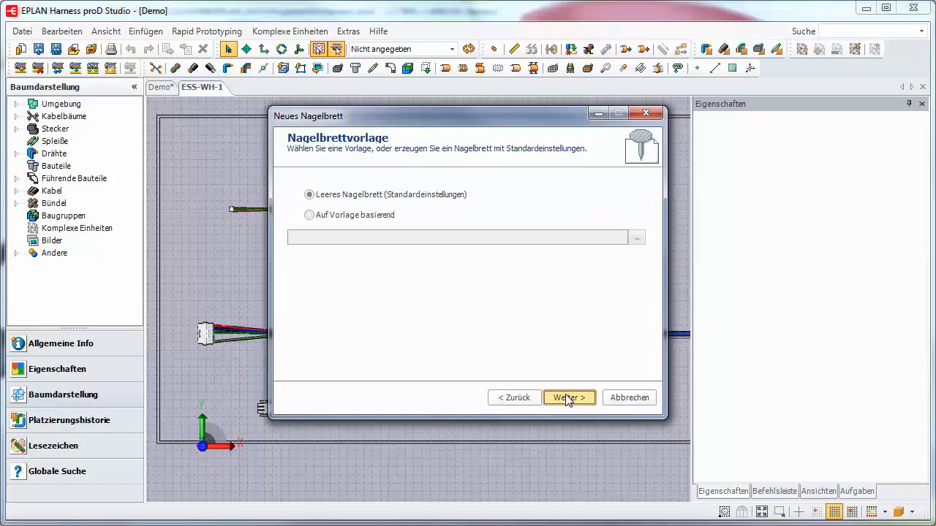
left_click(567, 397)
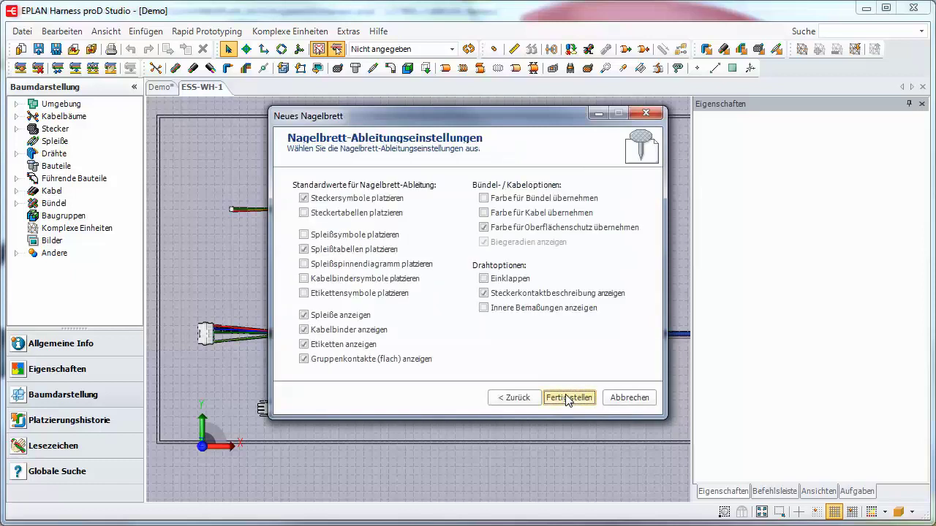
left_click(304, 213)
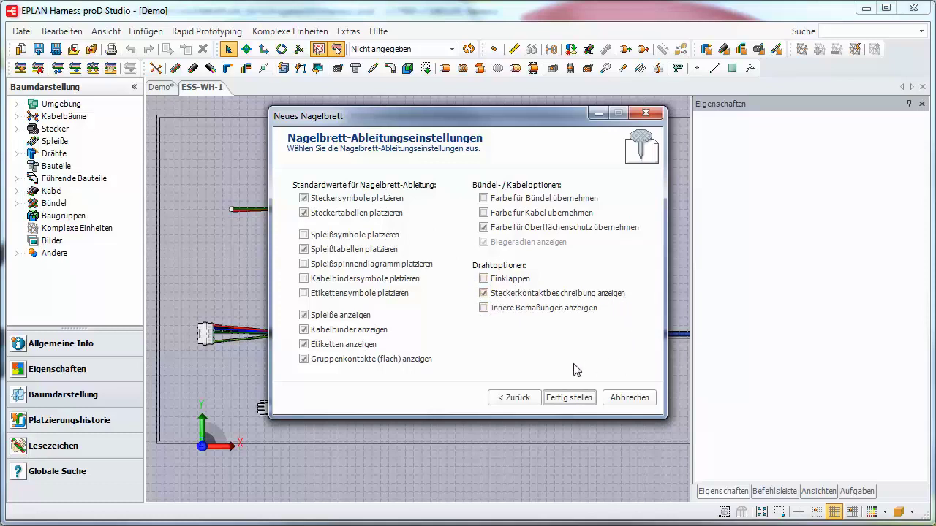
left_click(569, 398)
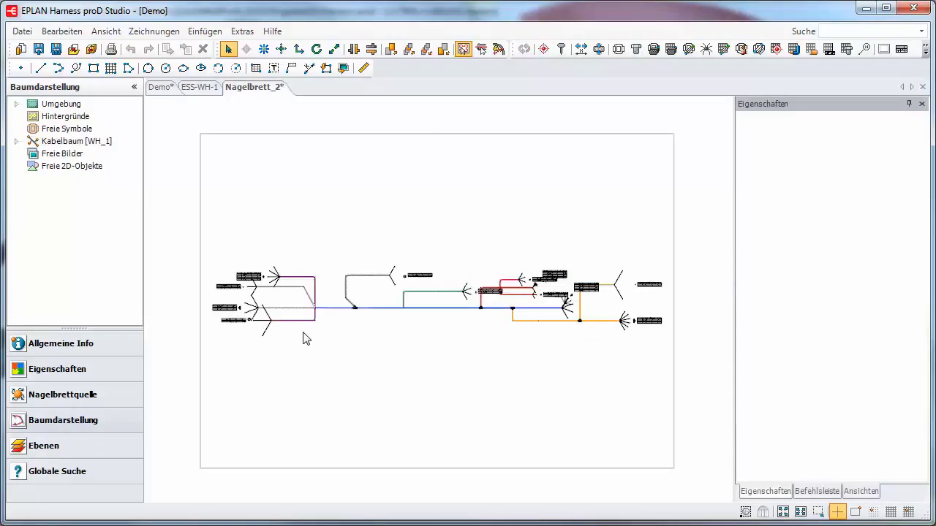
- Examine the derived nailboard's wire ends and read the connector table of cn_00004
scroll(351, 344, "up", 3)
scroll(359, 298, "up", 3)
scroll(359, 298, "up", 3)
left_click_drag(412, 232, 426, 171)
left_click(420, 266)
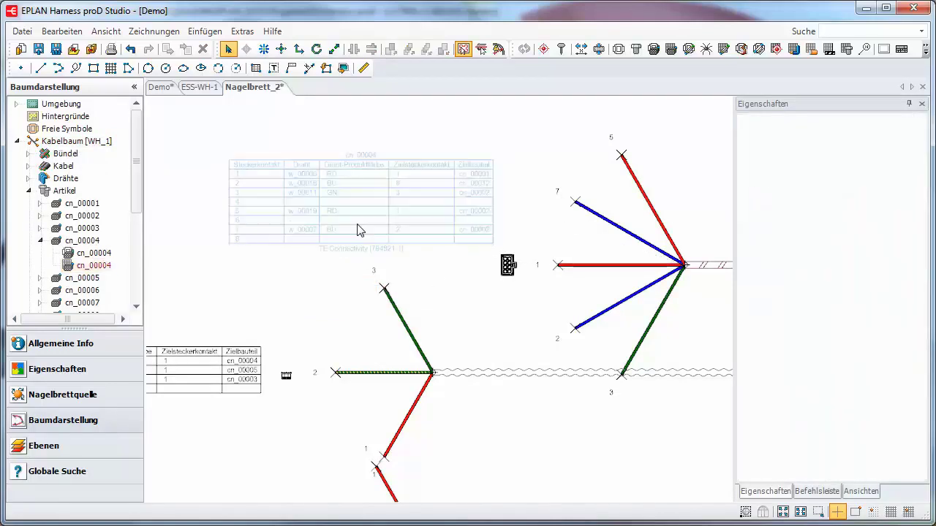
scroll(312, 190, "up", 3)
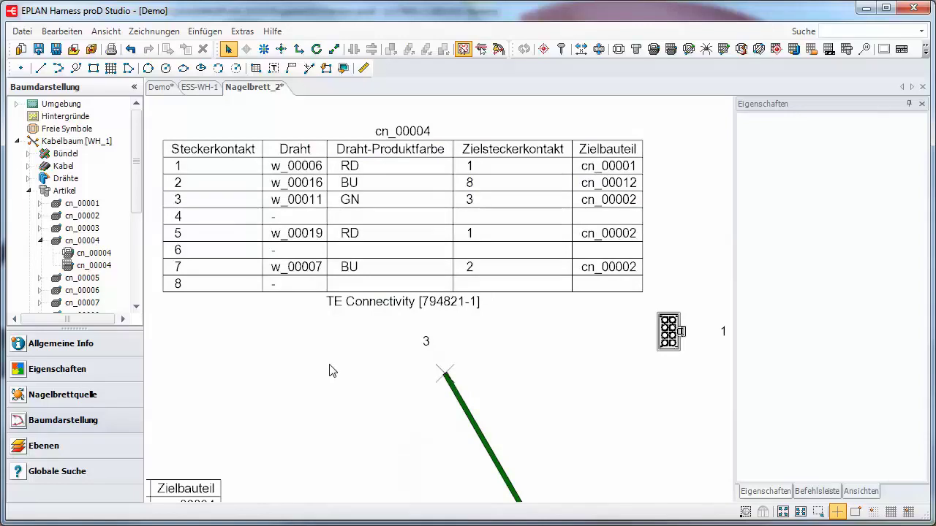
scroll(333, 371, "down", 5)
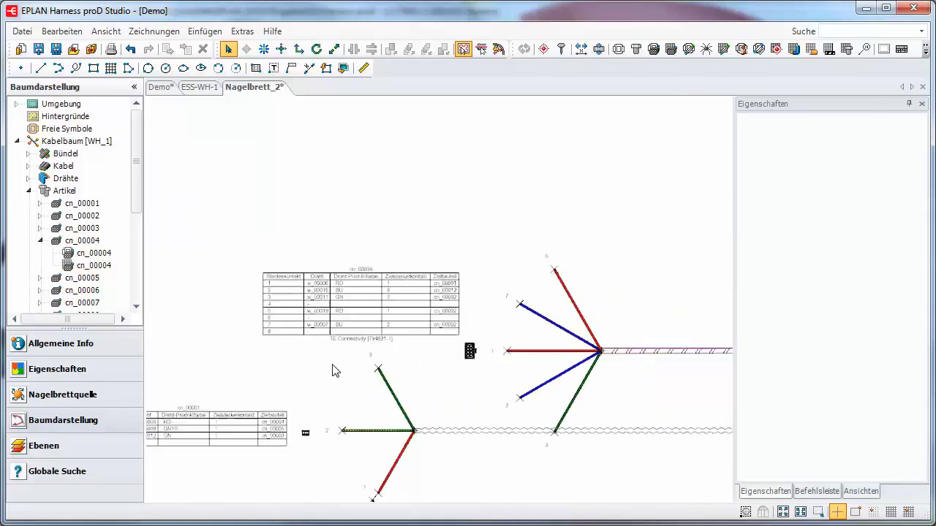
- Place a wire table in the free area below the blue main bundle on the nailboard
middle_click_drag(550, 416, 257, 288)
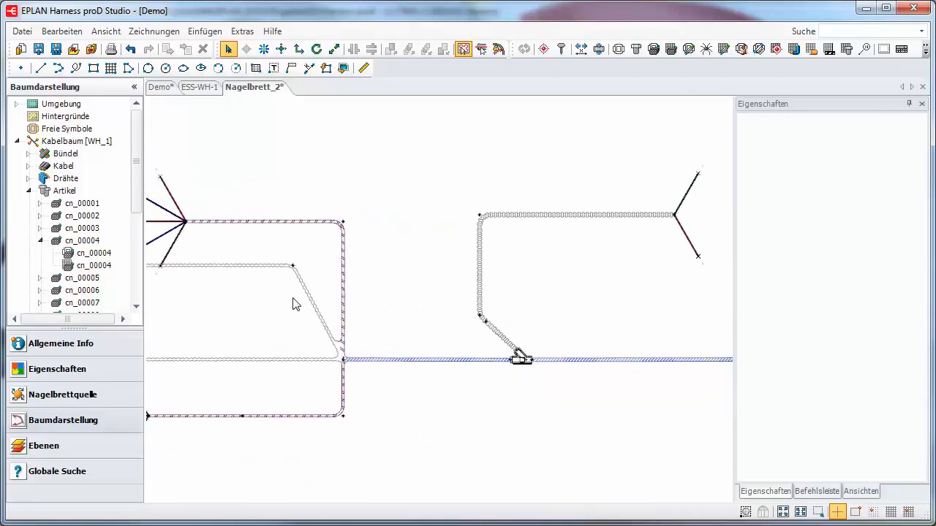
middle_click_drag(552, 318, 445, 245)
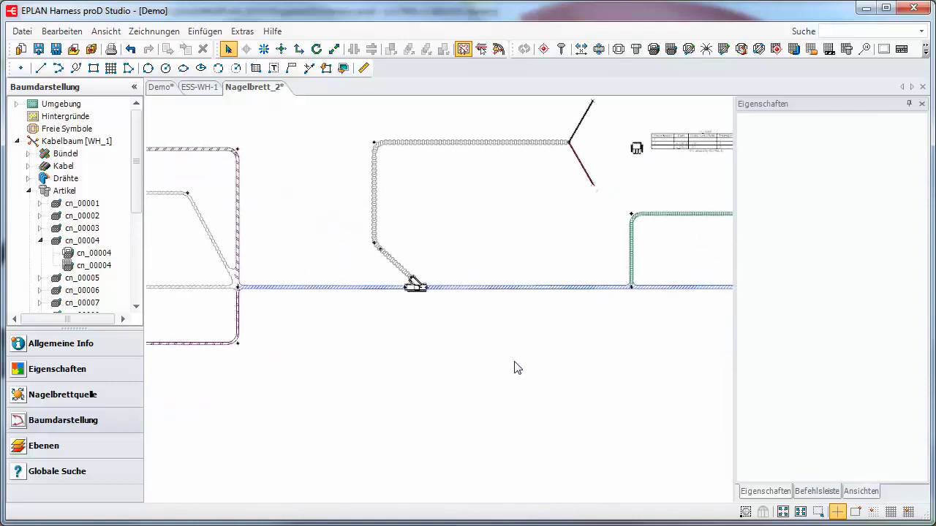
middle_click_drag(502, 355, 501, 340)
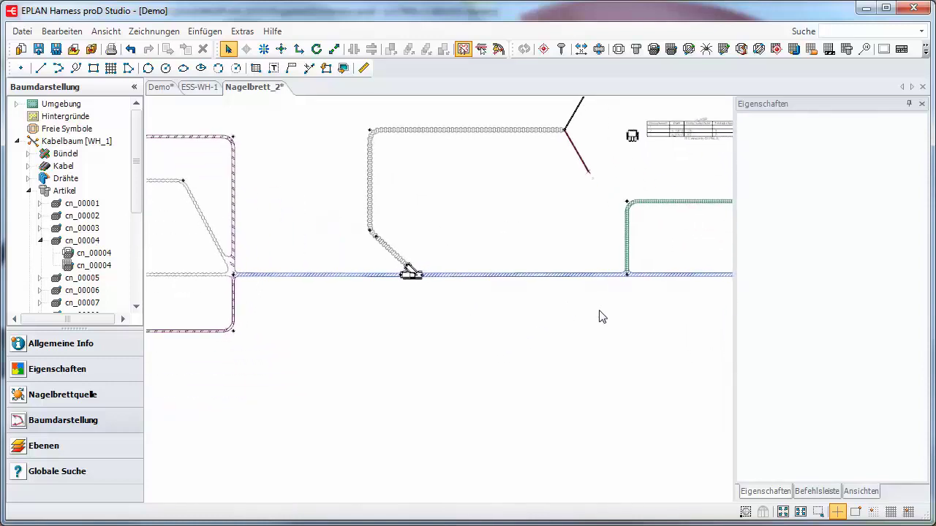
left_click(794, 50)
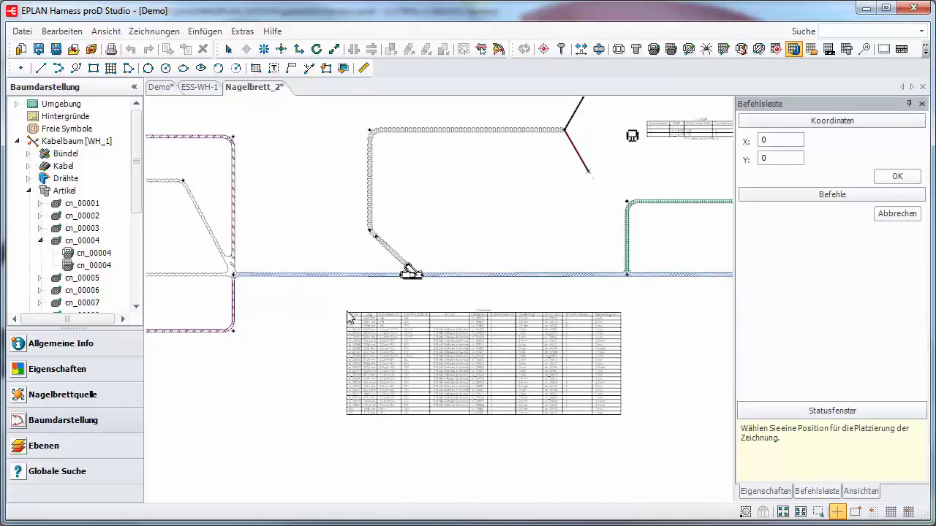
left_click(345, 315)
- Add the Draht - Querschnitt and Draht - Außendurchmesser columns to the wire table and fit the table to its contents
scroll(432, 347, "up", 2)
middle_click_drag(533, 391, 453, 328)
left_click(431, 376)
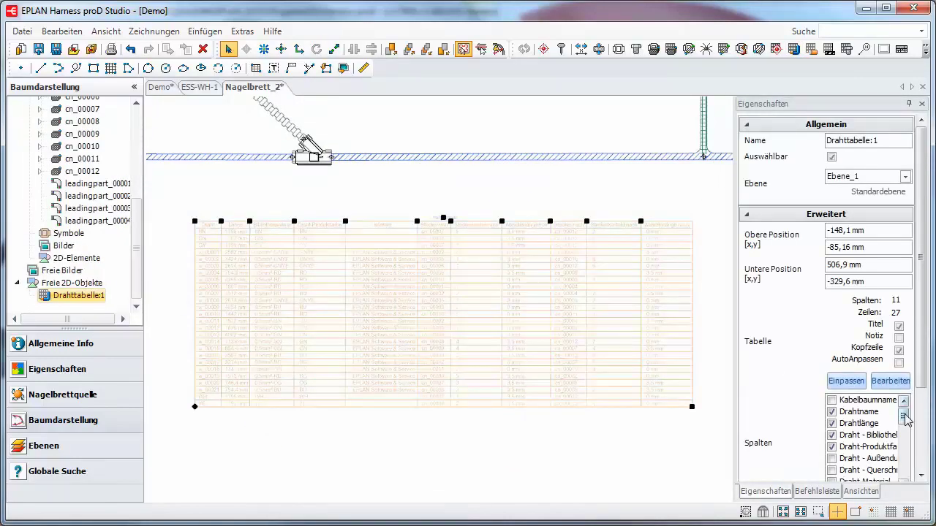
left_click_drag(905, 416, 905, 424)
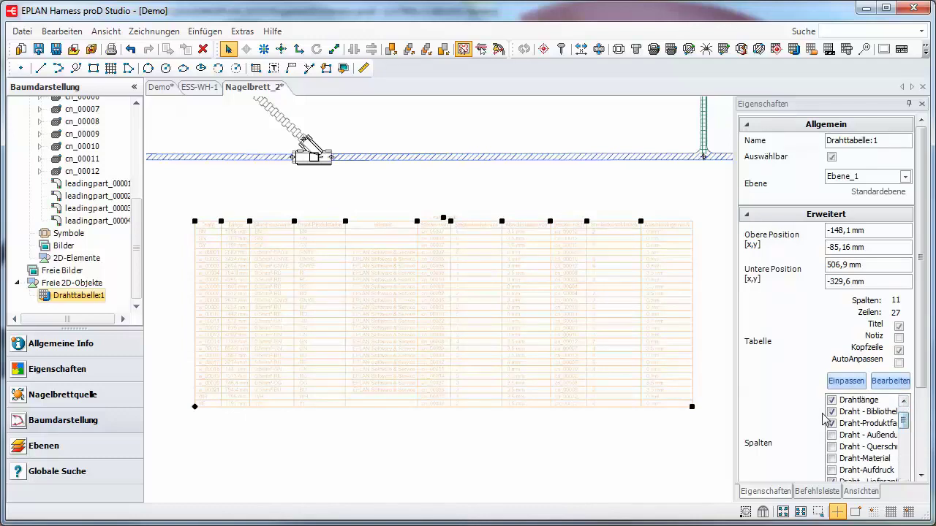
left_click_drag(824, 414, 804, 414)
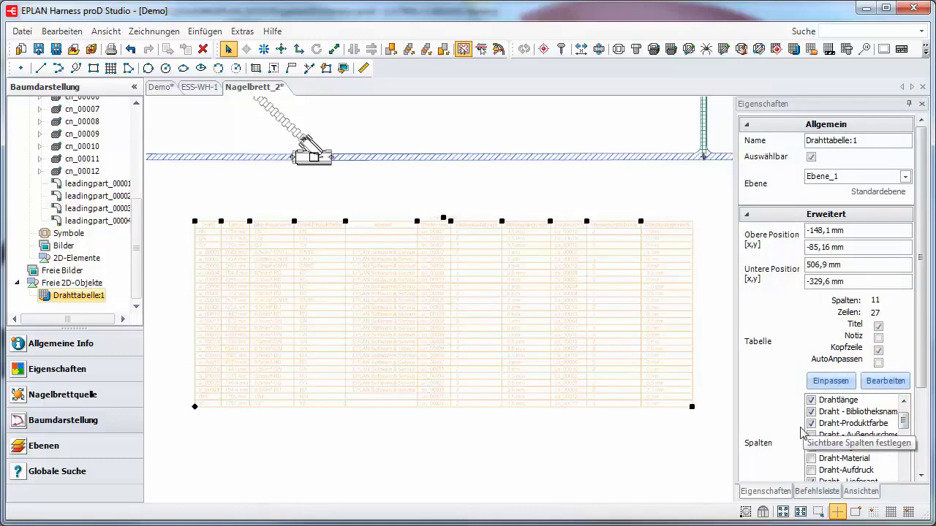
left_click(811, 426)
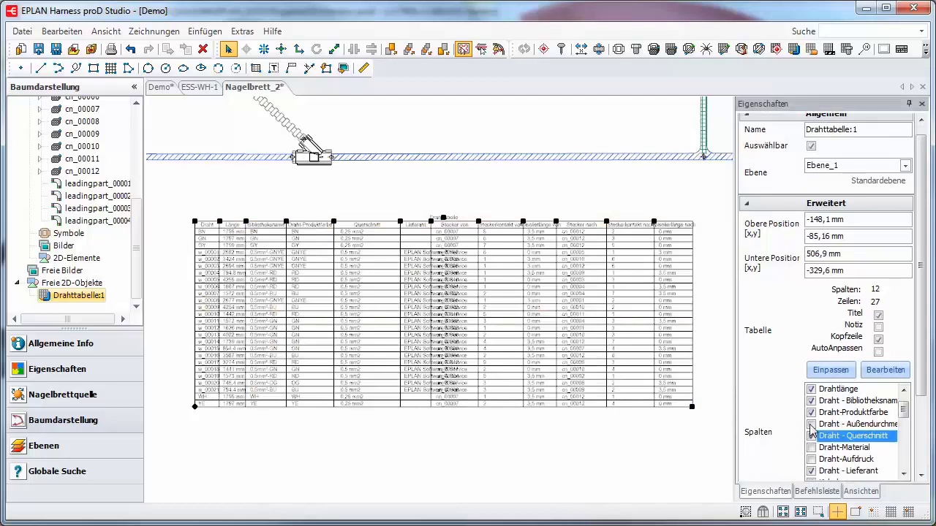
left_click(831, 370)
left_click(522, 474)
- Review the wire table across its full width, from wire names and lengths to the target connector contacts
scroll(389, 372, "up", 3)
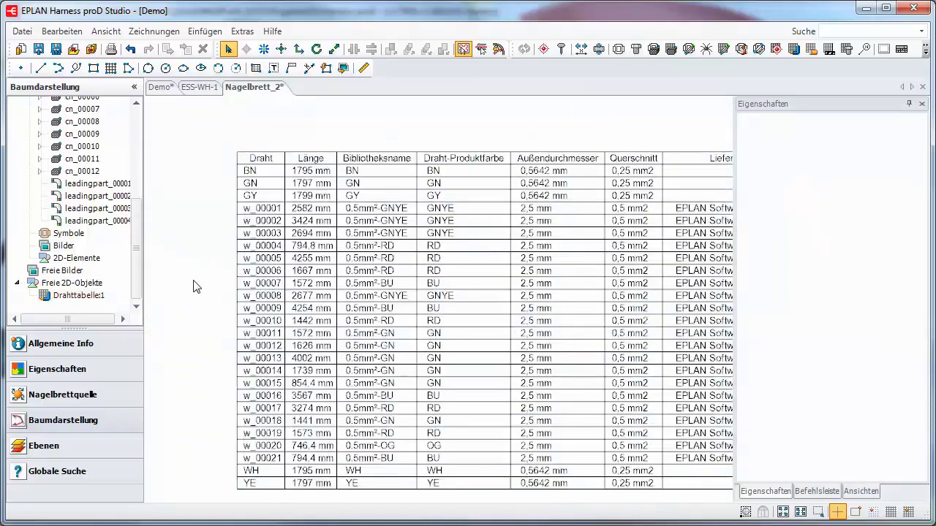
middle_click_drag(534, 111, 371, 115)
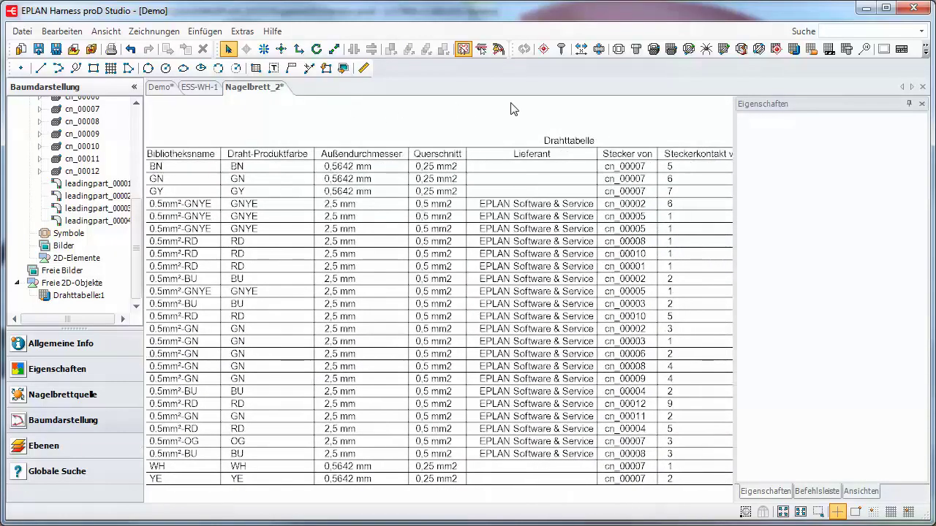
middle_click_drag(539, 110, 239, 119)
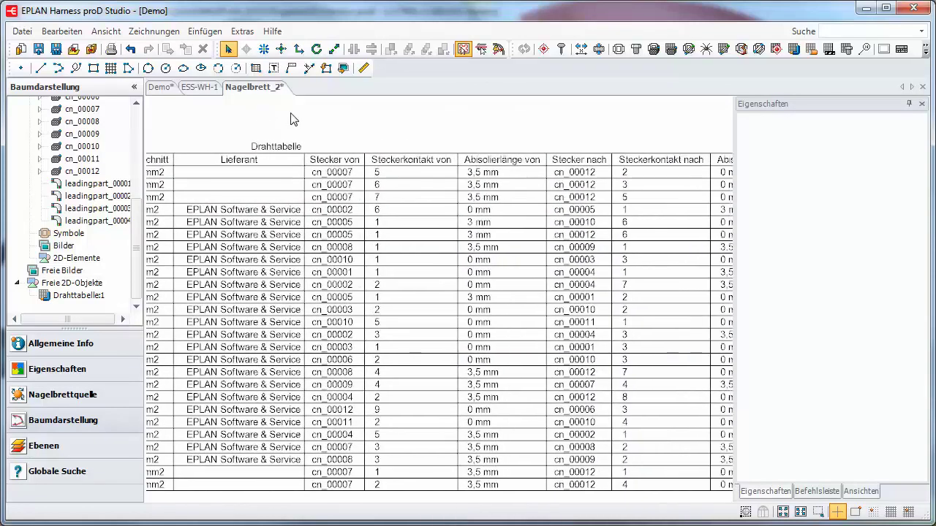
middle_click_drag(545, 119, 383, 123)
- Place a surface protection table in the free area above the harness on the nailboard
scroll(417, 123, "down", 6)
middle_click_drag(583, 137, 564, 346)
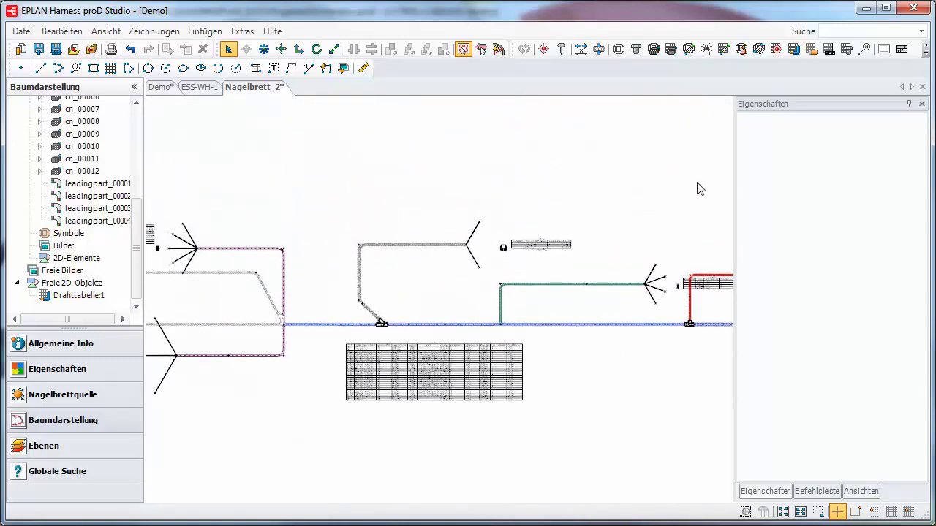
left_click(811, 49)
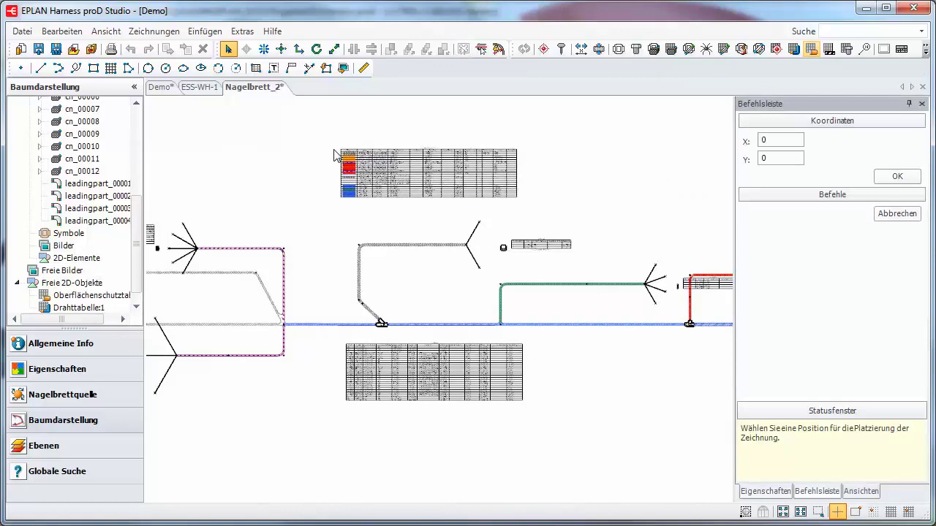
left_click(292, 175)
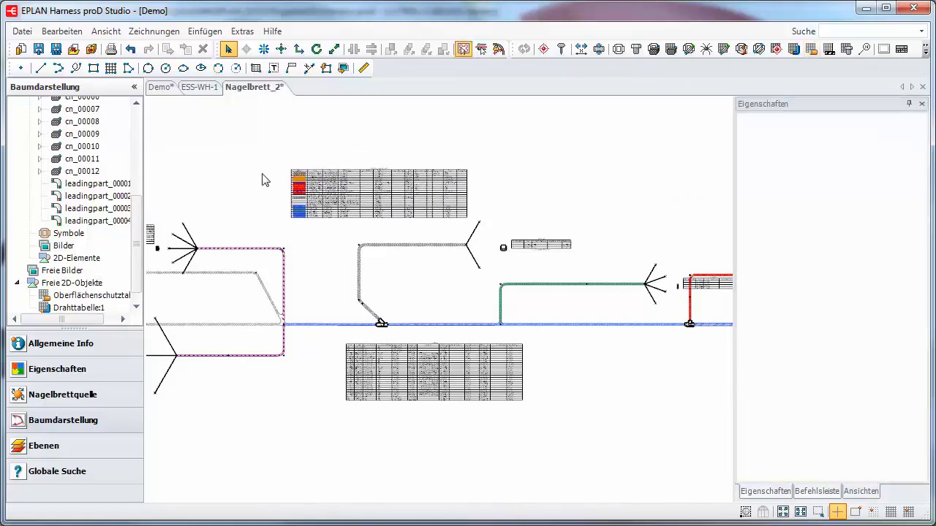
- Review the surface protection table from the pattern and type columns across to length, length correction, diameter and color
scroll(361, 176, "down", 2)
left_click(476, 182)
scroll(489, 182, "up", 2)
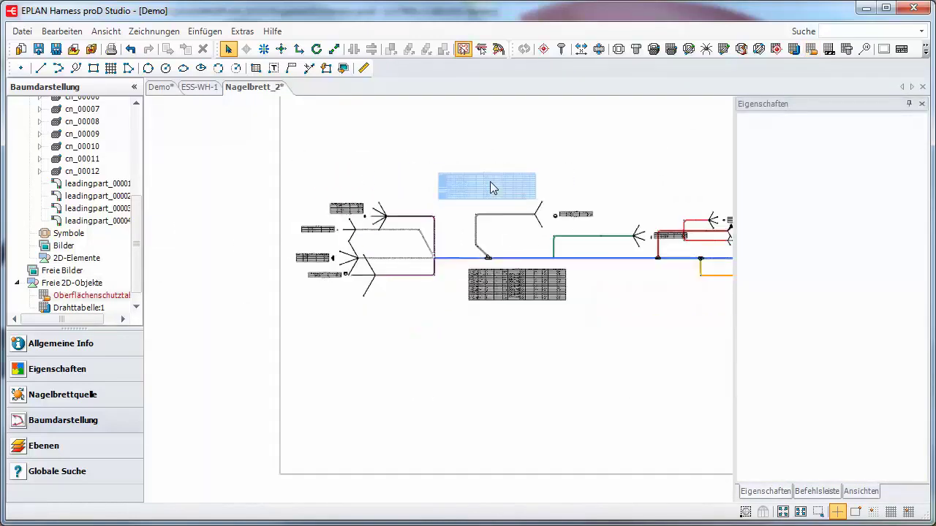
scroll(488, 181, "up", 3)
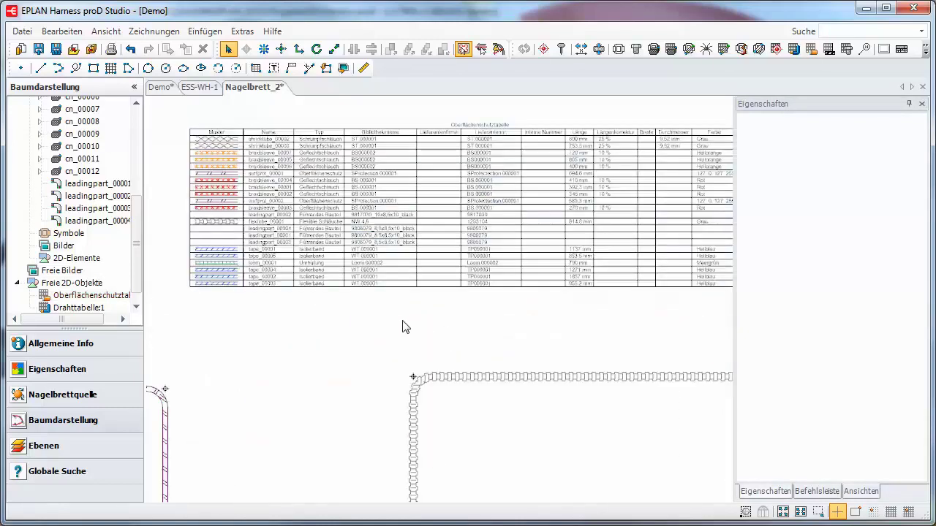
scroll(265, 349, "up", 1)
scroll(408, 445, "down", 2)
scroll(394, 426, "up", 4)
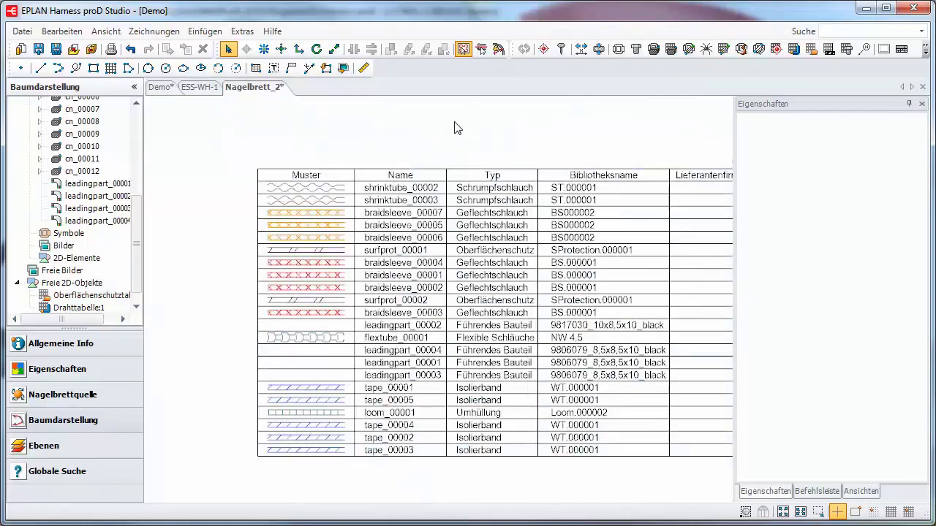
middle_click_drag(410, 127, 239, 120)
middle_click_drag(510, 129, 269, 119)
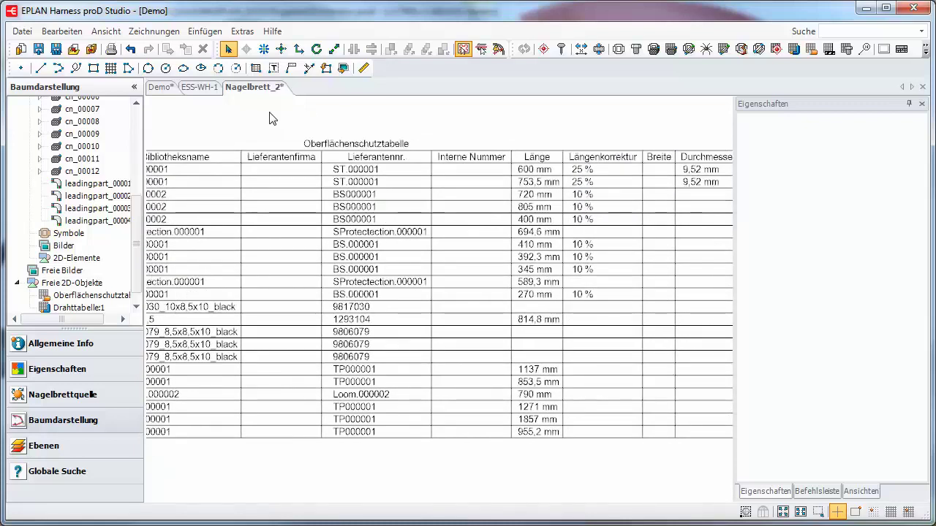
middle_click_drag(631, 121, 459, 110)
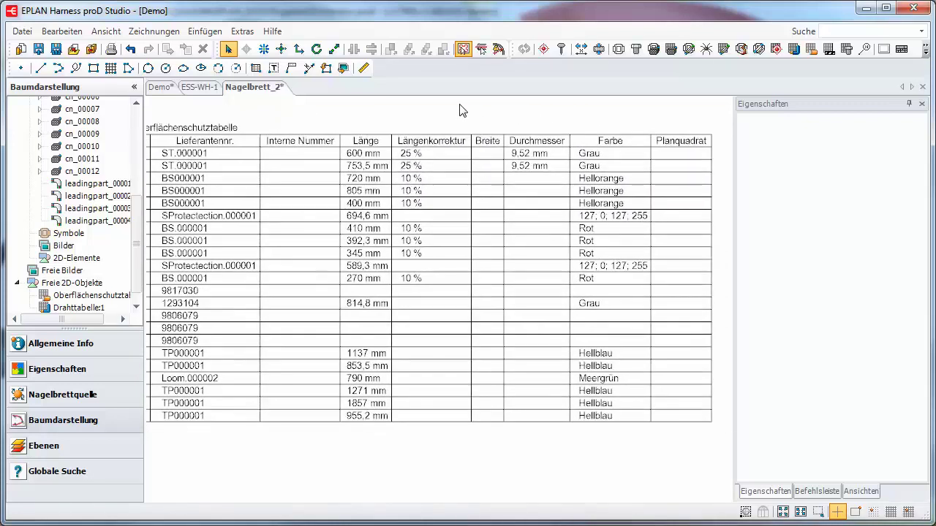
middle_click_drag(616, 115, 601, 119)
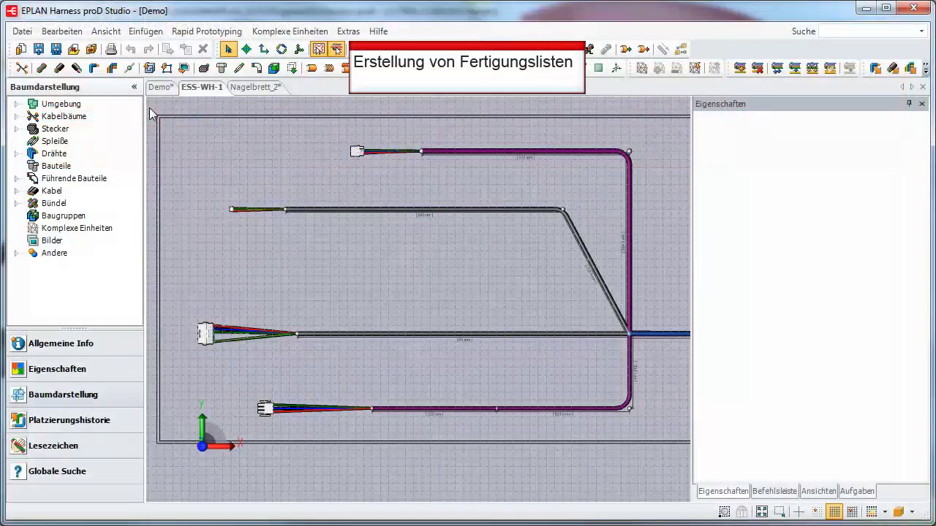
- Generate a new report of type Drahttabelle for the harness using the default name and the Voreinstellungen template option
left_click(22, 31)
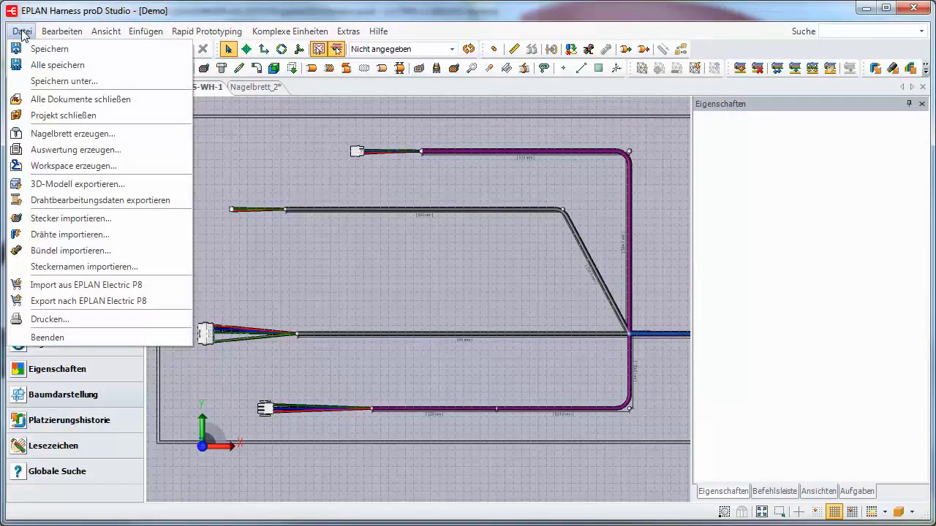
left_click(144, 151)
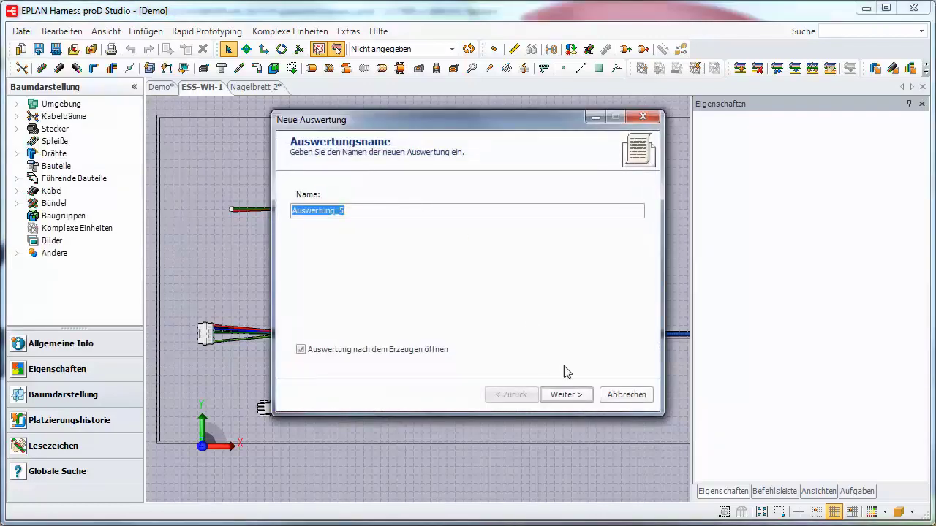
left_click(570, 397)
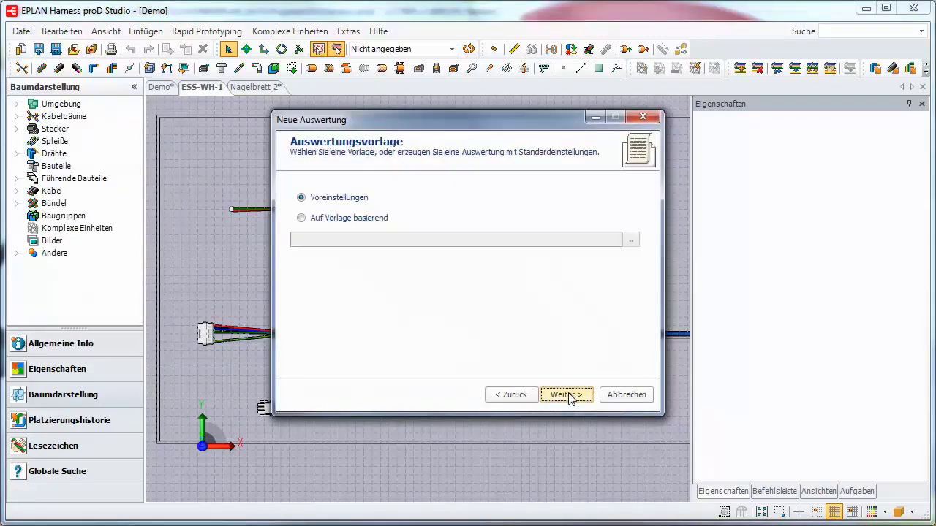
left_click(570, 396)
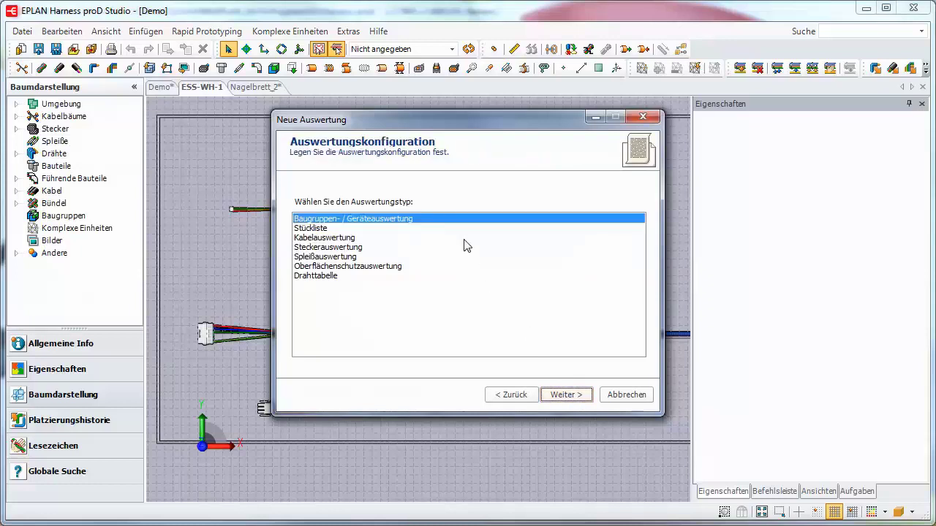
left_click(441, 229)
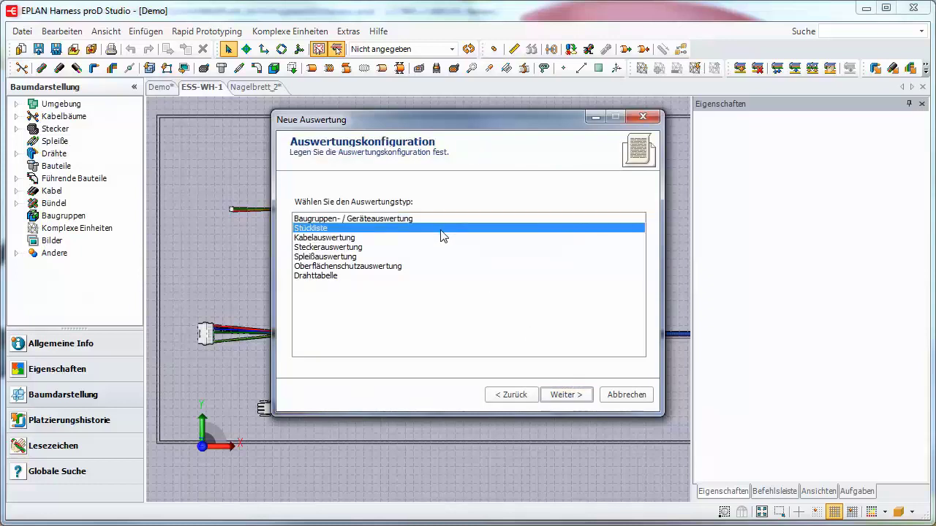
left_click(441, 238)
left_click(427, 248)
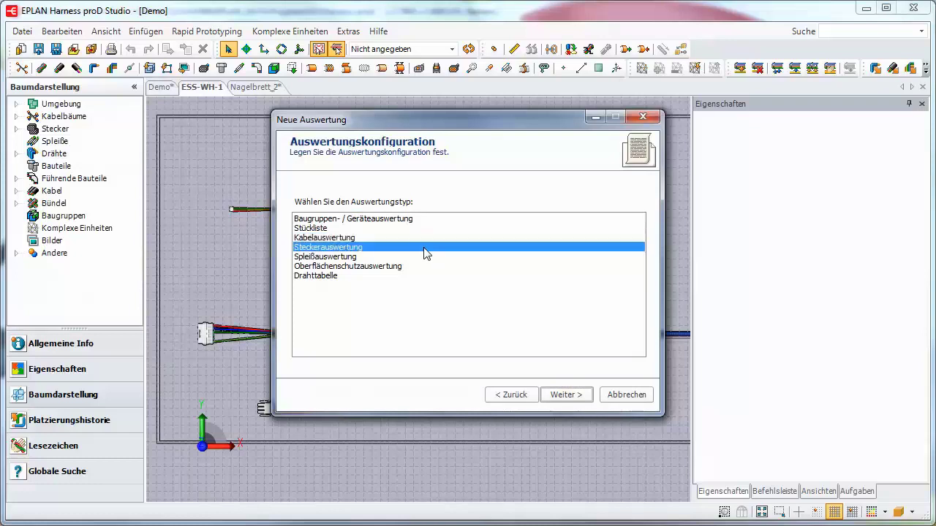
left_click(427, 265)
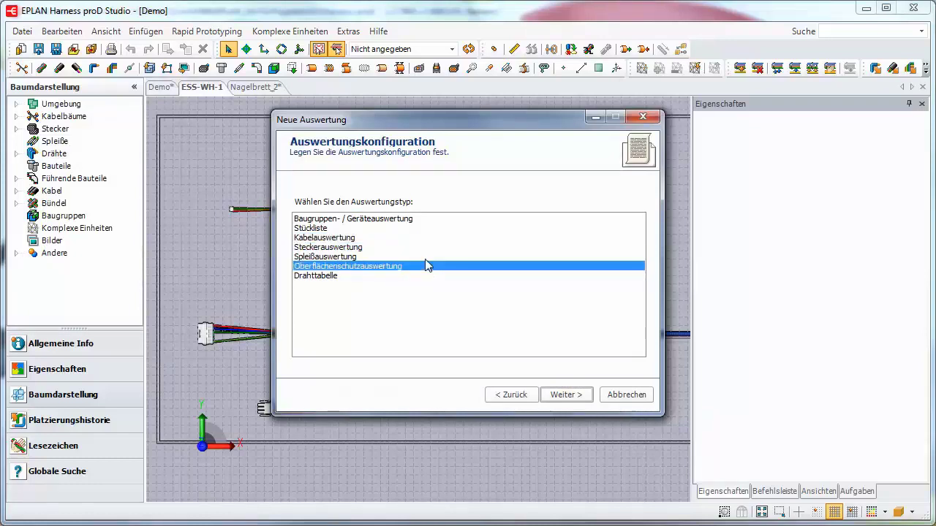
left_click(374, 277)
left_click(559, 395)
left_click(556, 394)
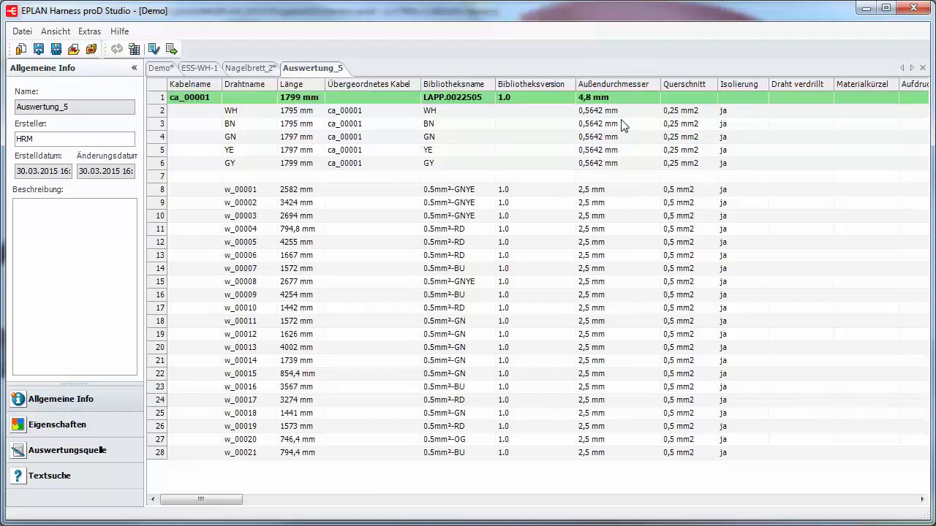
- Review the wire report across its columns, from cable and wire data over source connectors and crimp tools to the target connectors
left_click_drag(224, 502, 333, 506)
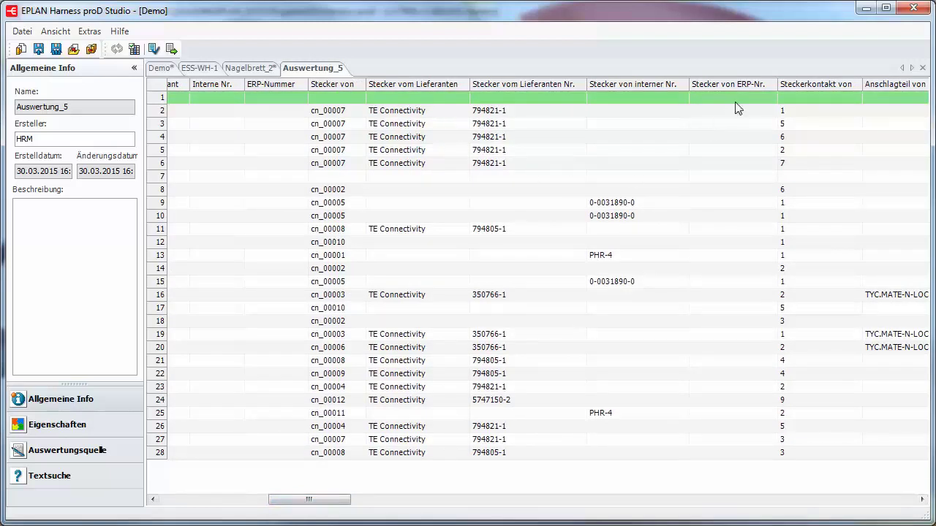
left_click_drag(328, 496, 446, 507)
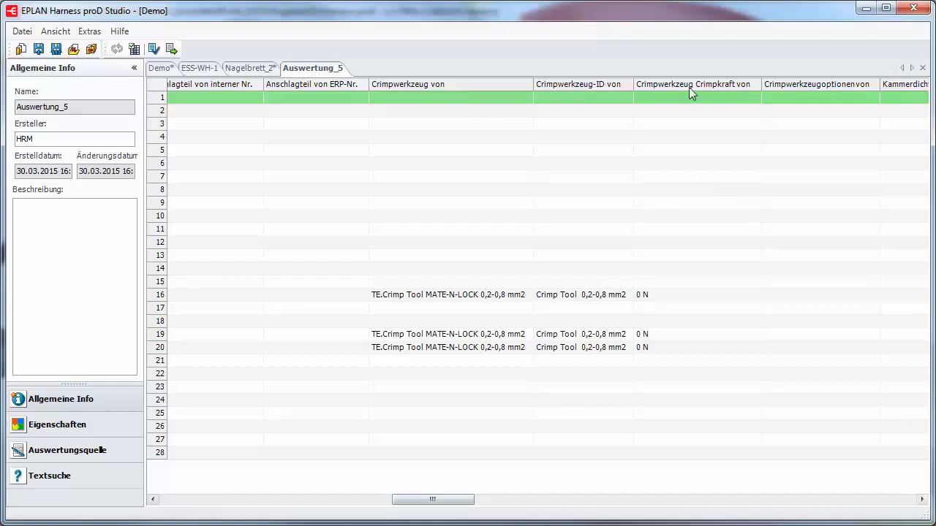
left_click_drag(453, 500, 599, 516)
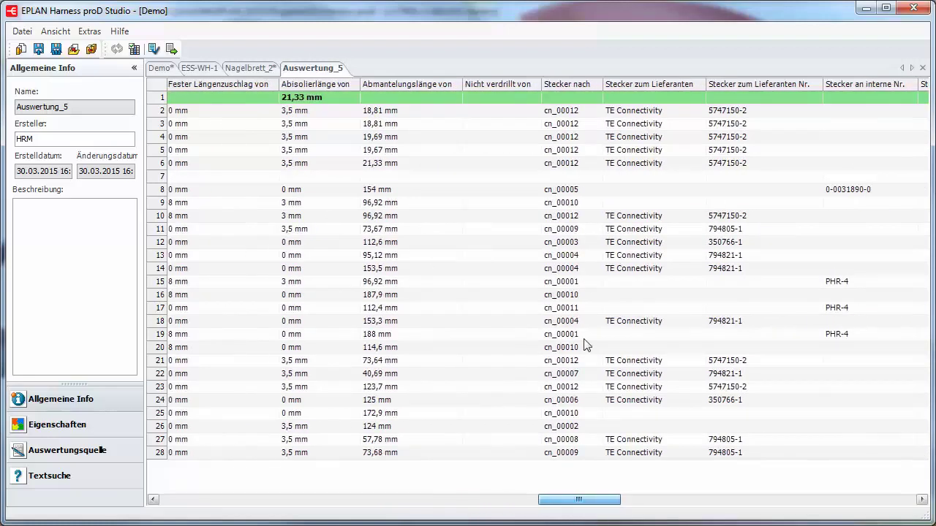
left_click_drag(588, 403, 585, 398)
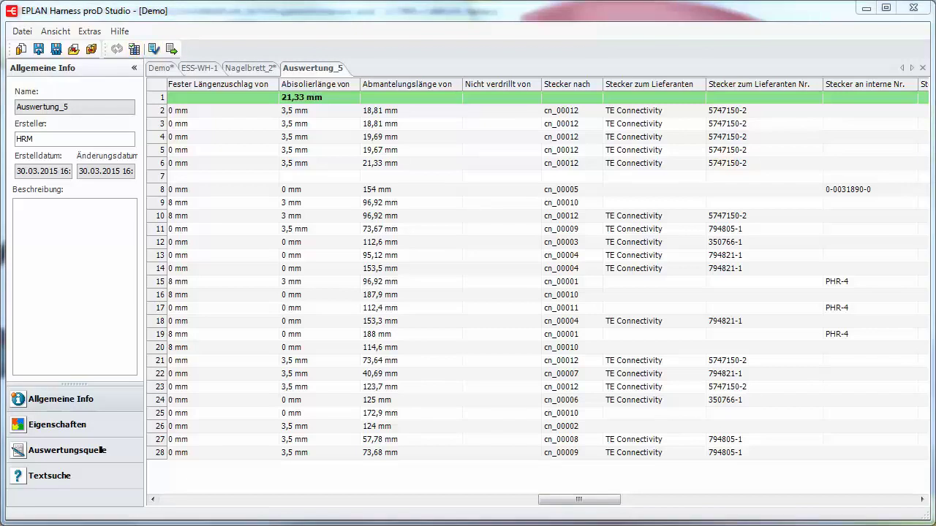
- Remove all active report columns from Übergeordnetes Kabel onward, keeping only Kabelname, Drahtname and Länge
left_click(134, 49)
left_click_drag(233, 13, 442, 56)
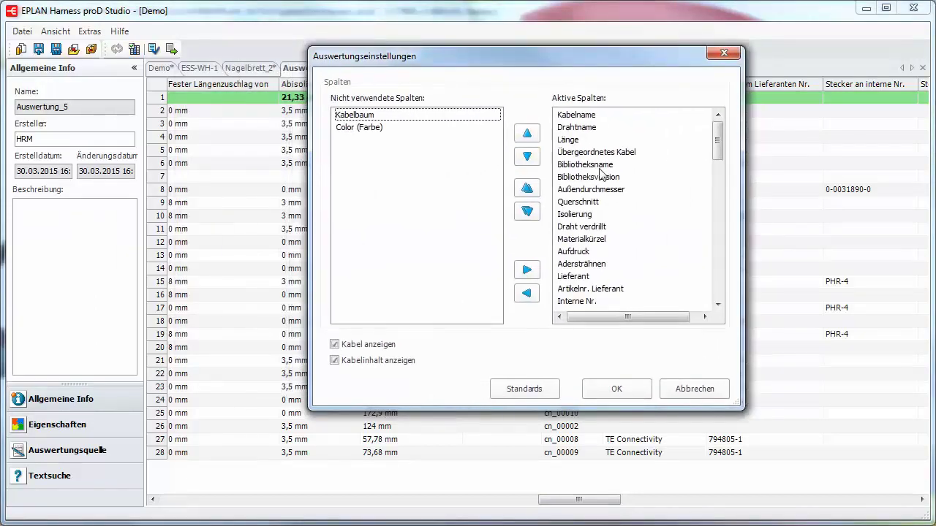
left_click(578, 153)
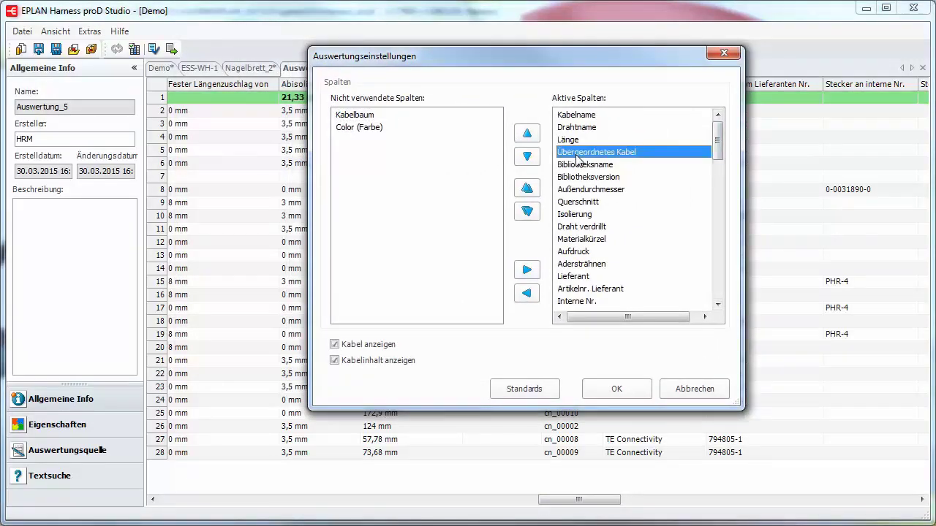
scroll(583, 285, "down", 15)
left_click(570, 306, "shift")
left_click(527, 294)
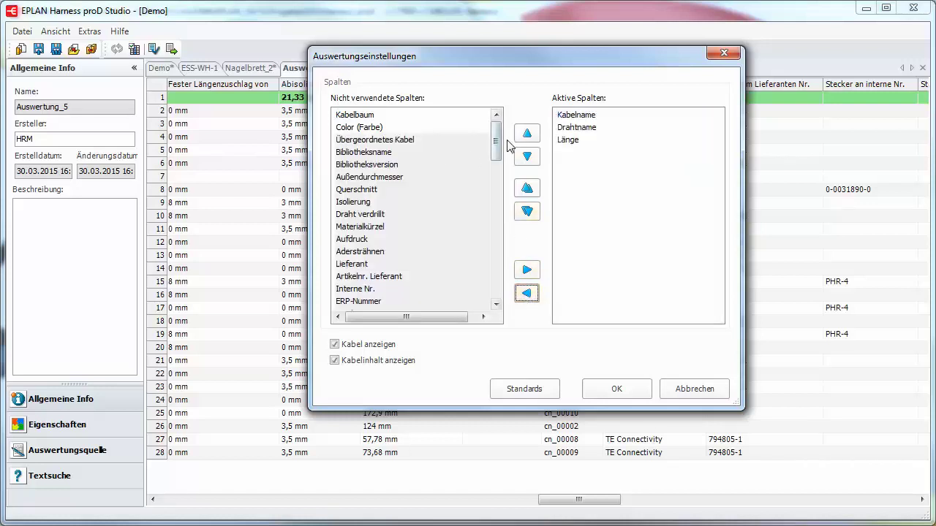
- Add the report columns Stecker von, Stecker von ERP-Nr., Anschlagteil von, Anschlagteil von ERP-Nr., Crimpwerkzeug von and Crimpwerkzeug Crimpkraft von
left_click_drag(496, 148, 496, 168)
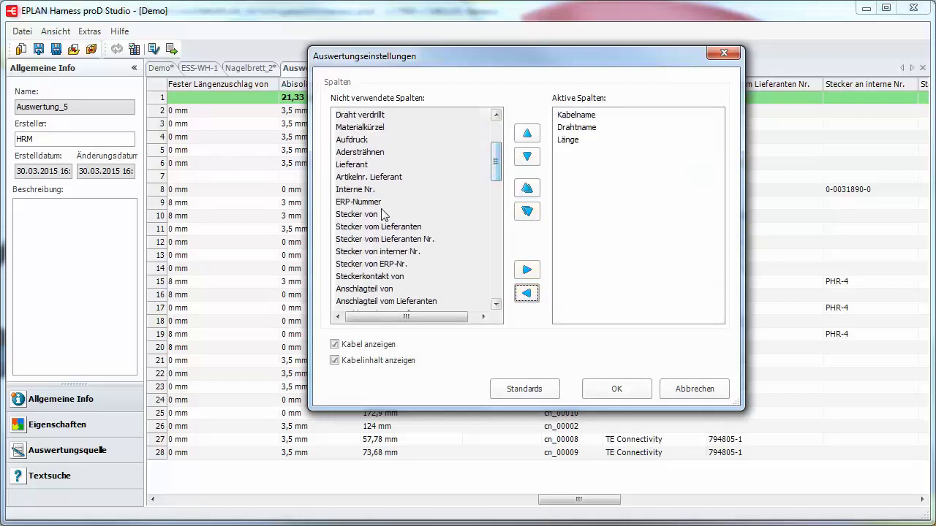
left_click(365, 215)
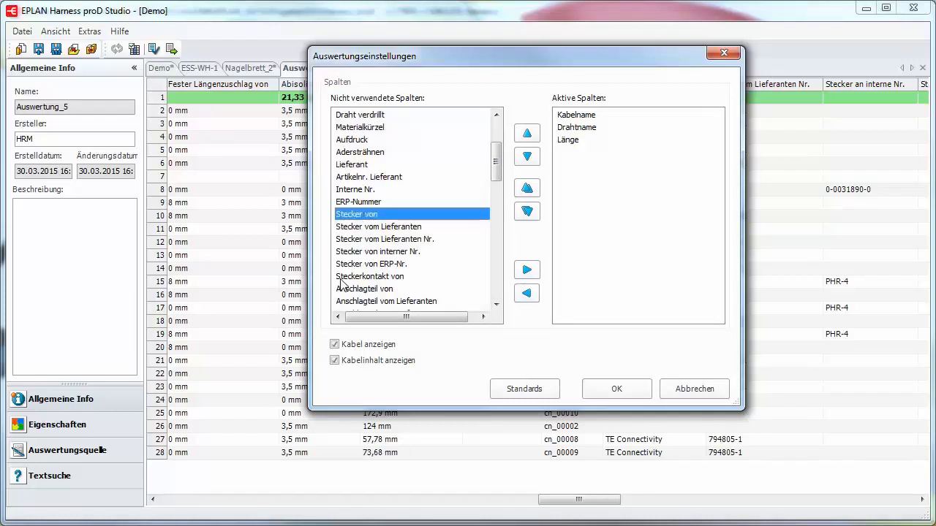
left_click(386, 264, "ctrl")
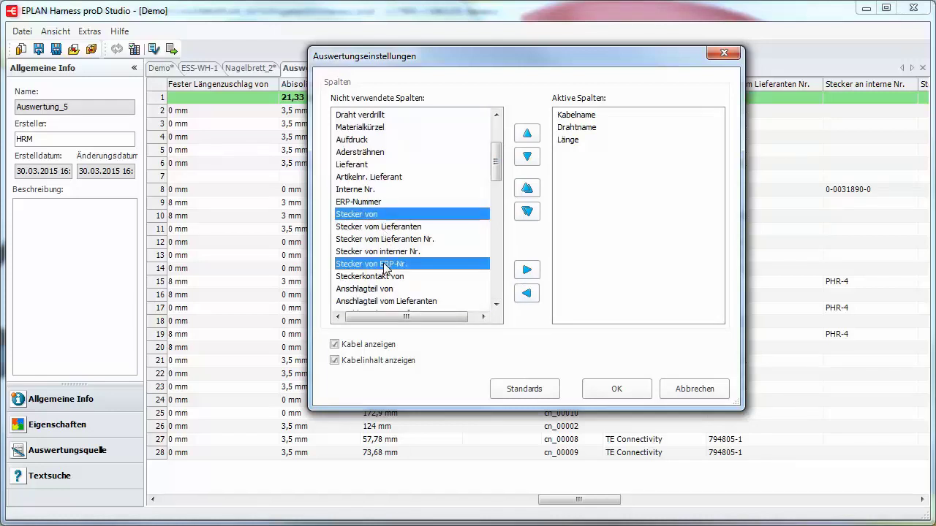
left_click(356, 294, "ctrl")
left_click_drag(496, 167, 497, 187)
left_click(401, 239, "ctrl")
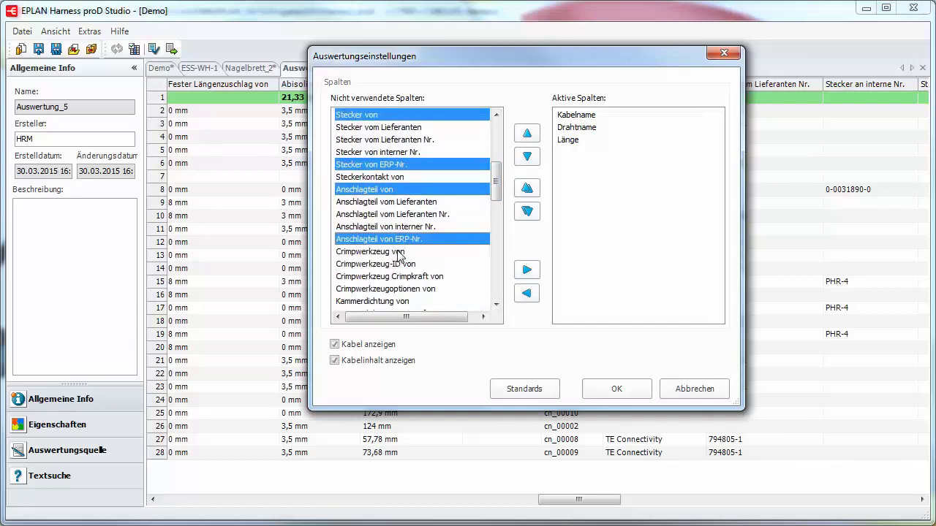
left_click(399, 252, "ctrl")
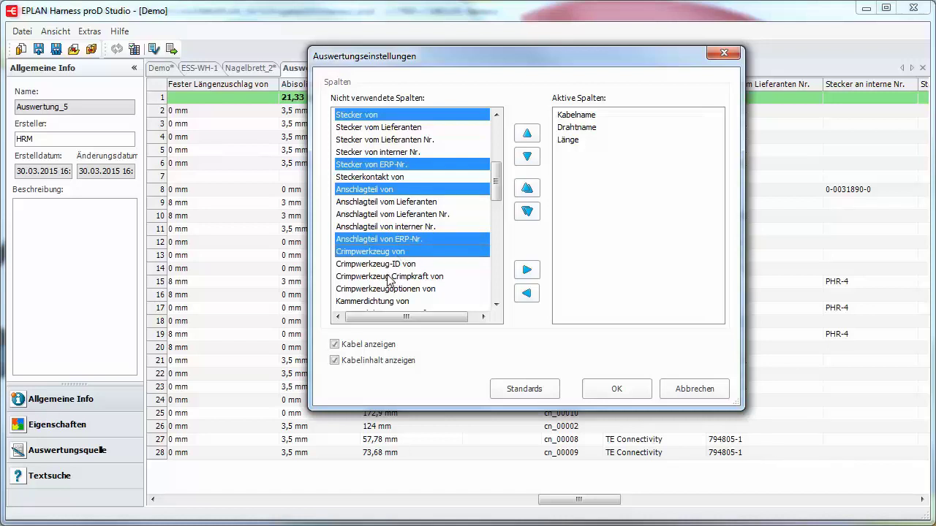
left_click(388, 276, "ctrl")
left_click(527, 270)
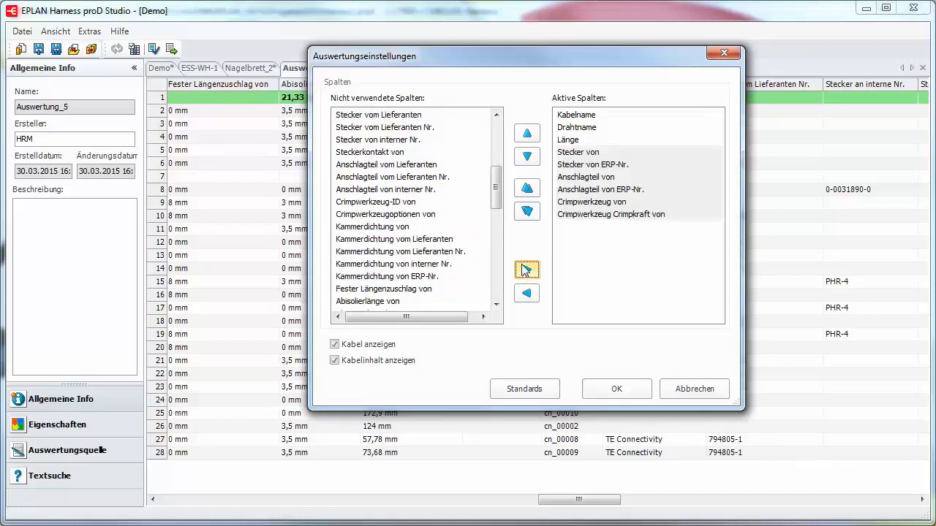
- Add the columns Stecker nach, Stecker an ERP-Nr., Steckerkontakt nach, Anschlagteil nach, Anschlagteil an ERP-Nr., Crimpwerkzeug nach and Crimpwerkzeug Crimpkraft nach, and apply the settings
scroll(499, 190, "down", 4)
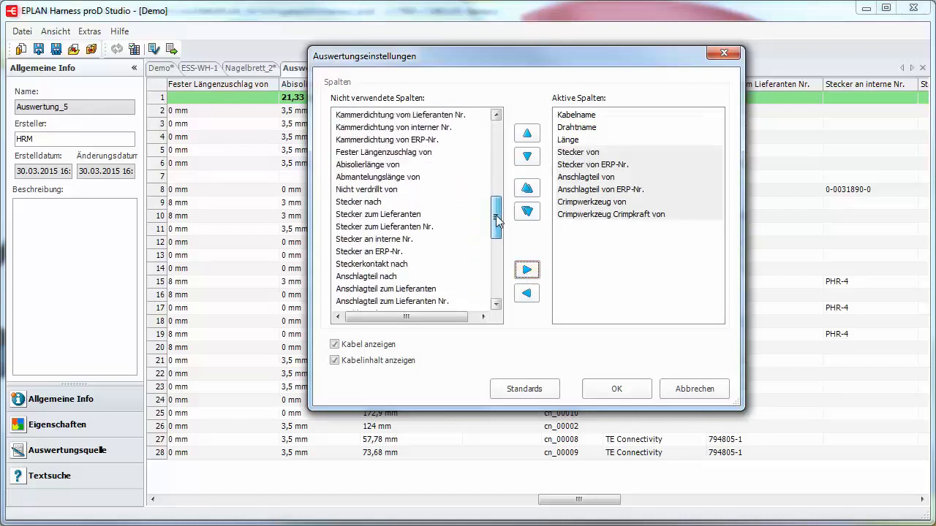
left_click(374, 203)
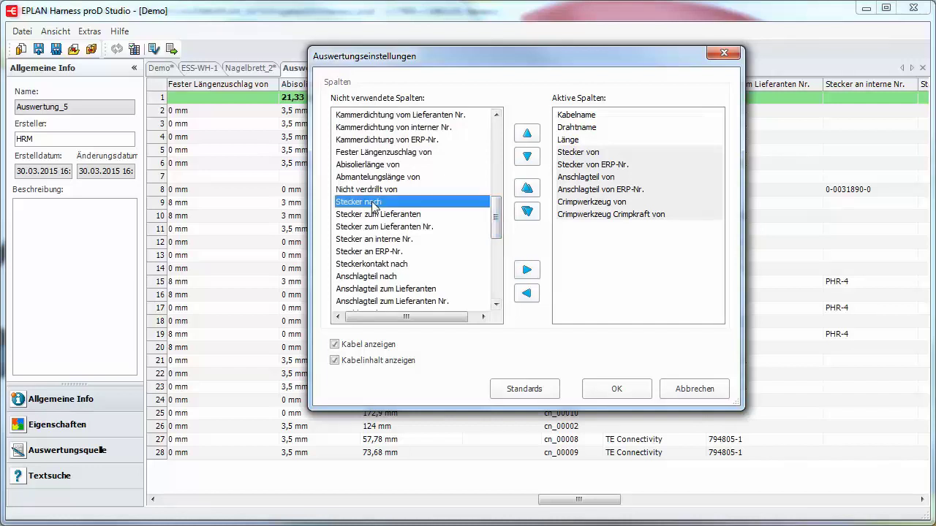
left_click(373, 253, "ctrl")
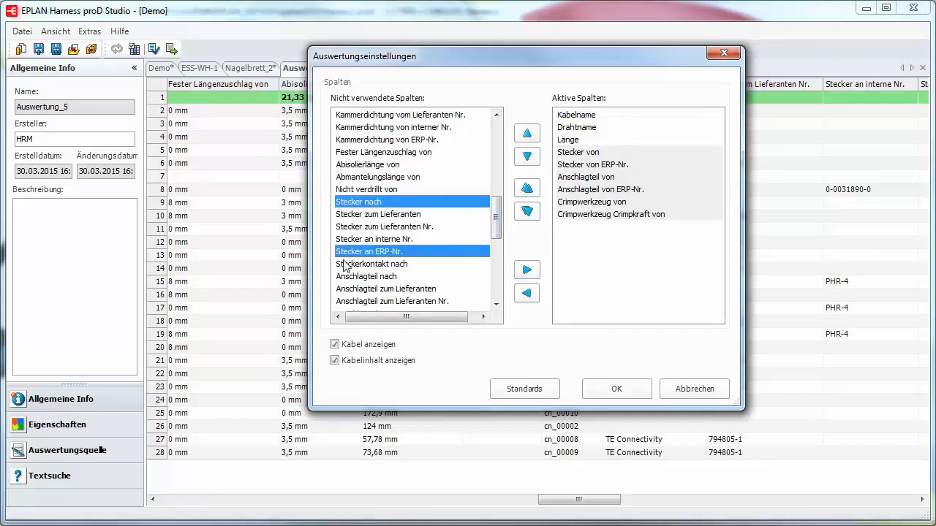
left_click(381, 265, "ctrl")
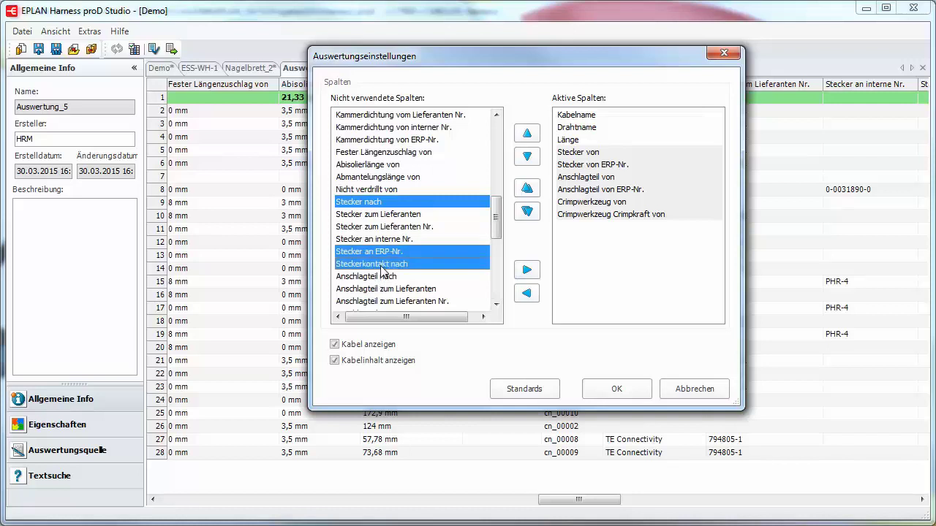
left_click(383, 277, "ctrl")
scroll(492, 220, "down", 2)
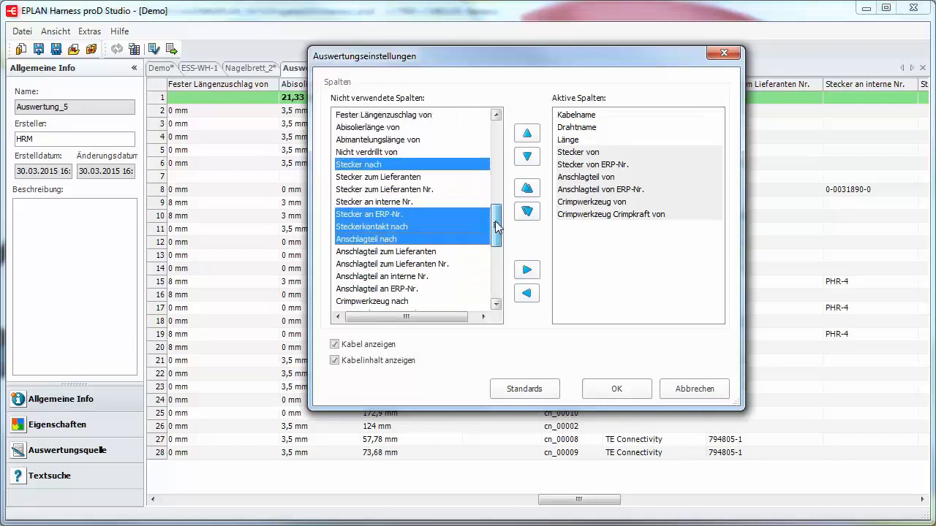
left_click(411, 253, "ctrl")
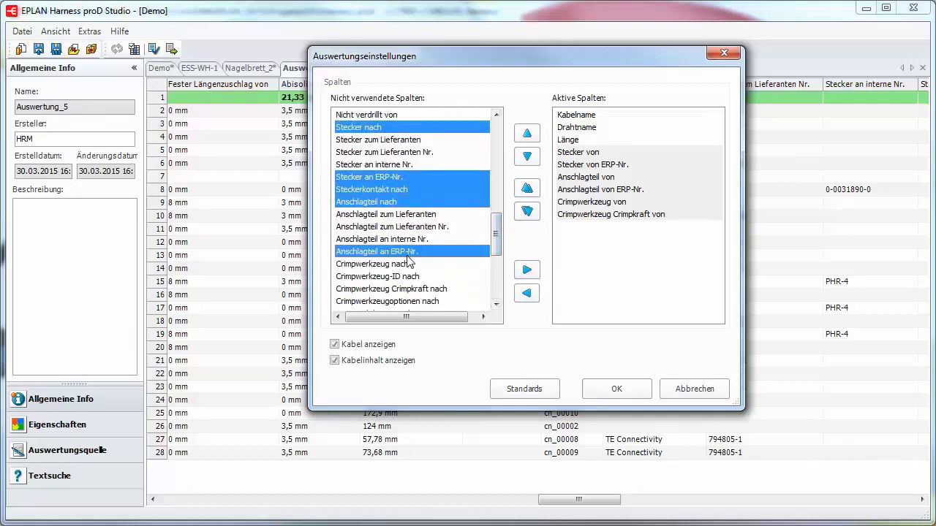
left_click(403, 265, "ctrl")
left_click(428, 289, "ctrl")
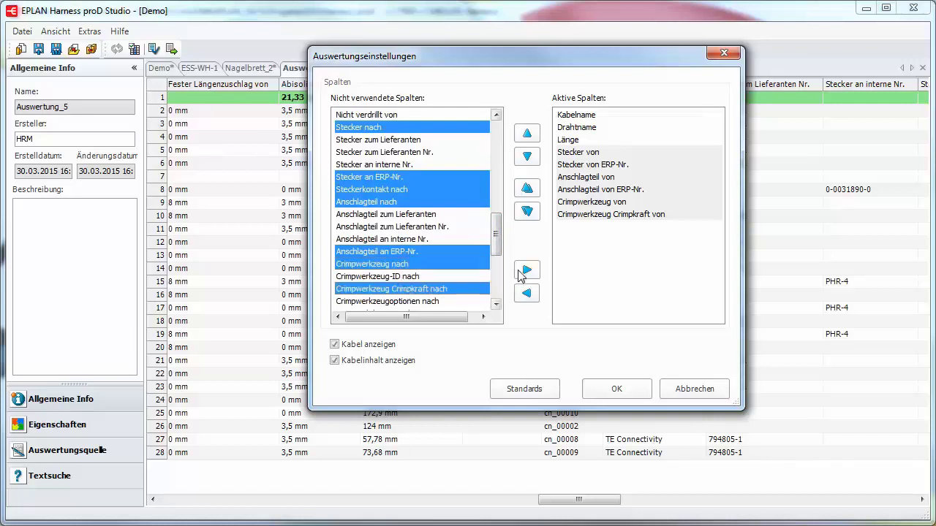
left_click(526, 270)
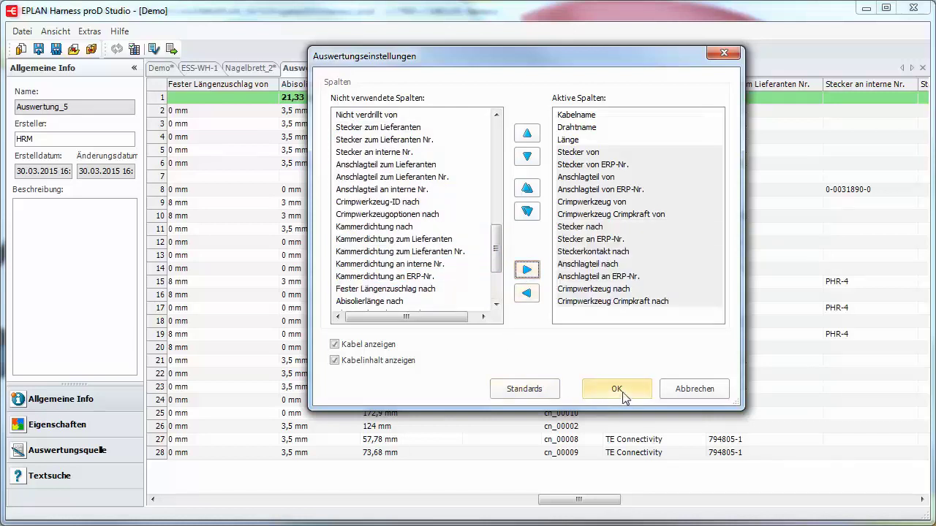
left_click(622, 392)
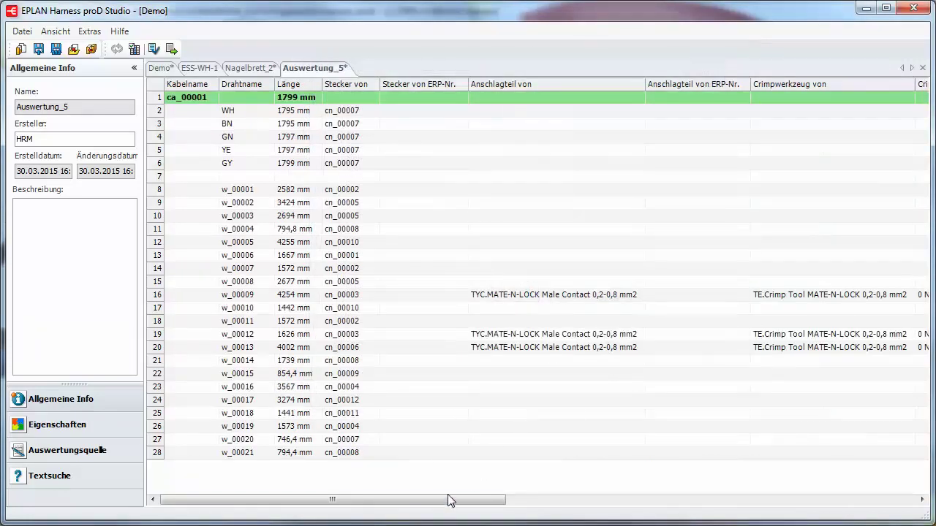